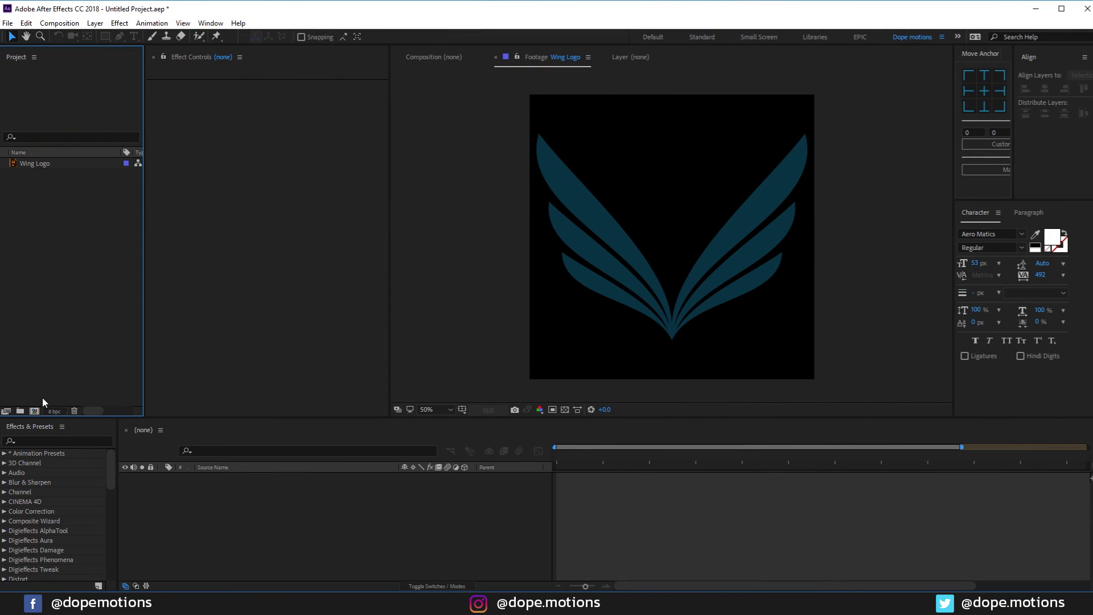
# Step: Begin creating a new composition from the Project panel
pyautogui.click(34, 411)
# Step: Name the new 1920×1080, 30 fps, 10-second composition 'Main' and create it
pyautogui.moveTo(585, 93); pyautogui.dragTo(411, 103)
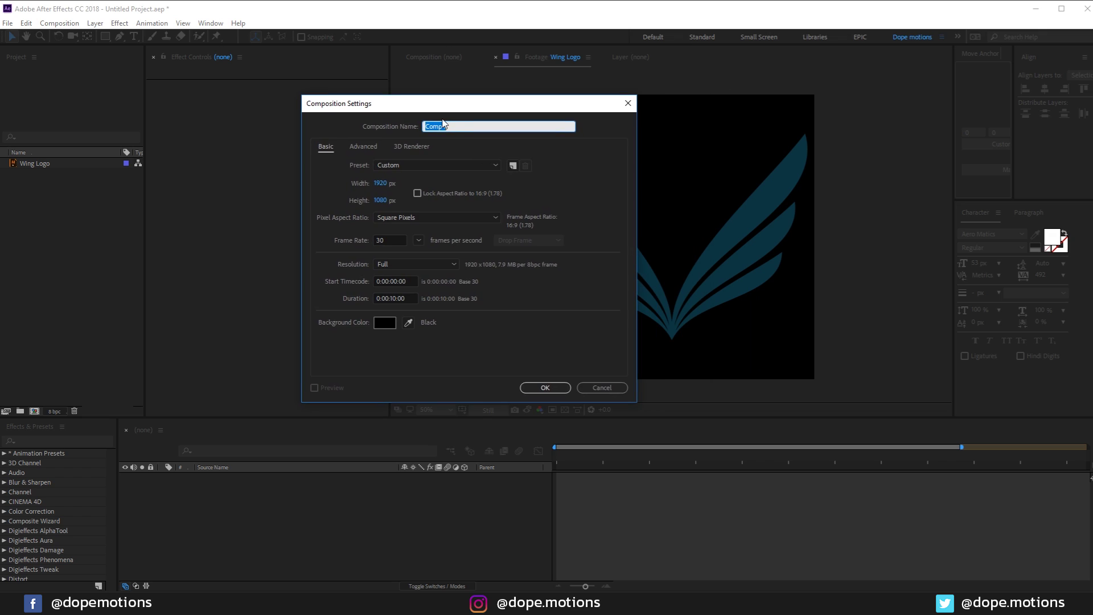
pyautogui.click(442, 124)
pyautogui.hotkey('ctrl', 'a')
pyautogui.write('Main')
pyautogui.click(555, 389)
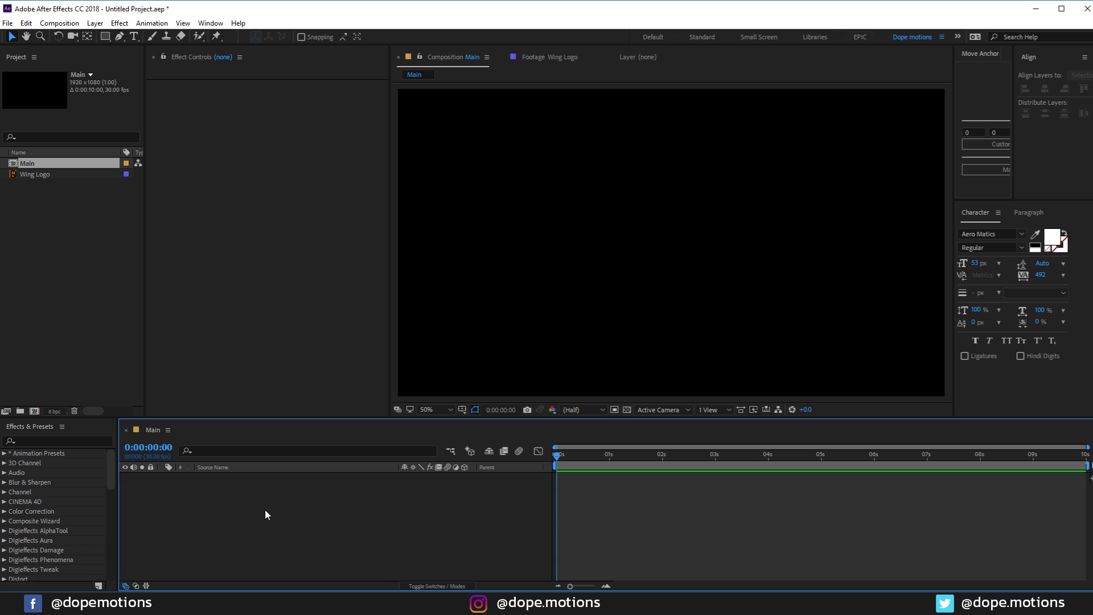
# Step: Add a black solid layer named BG to Main
pyautogui.hotkey('ctrl', 'y')
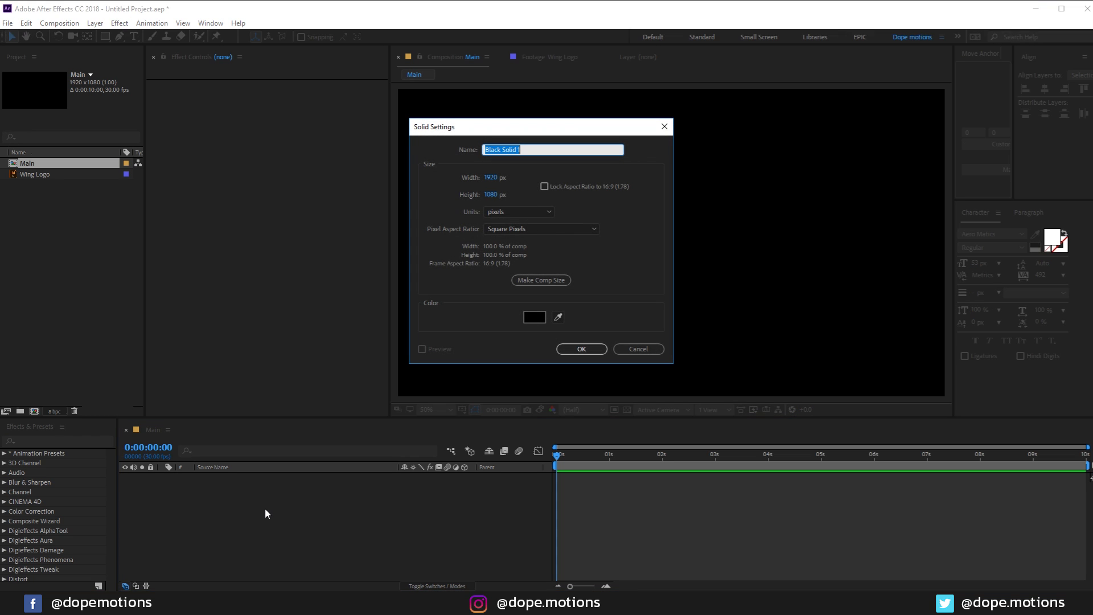
pyautogui.write('BG')
pyautogui.click(582, 348)
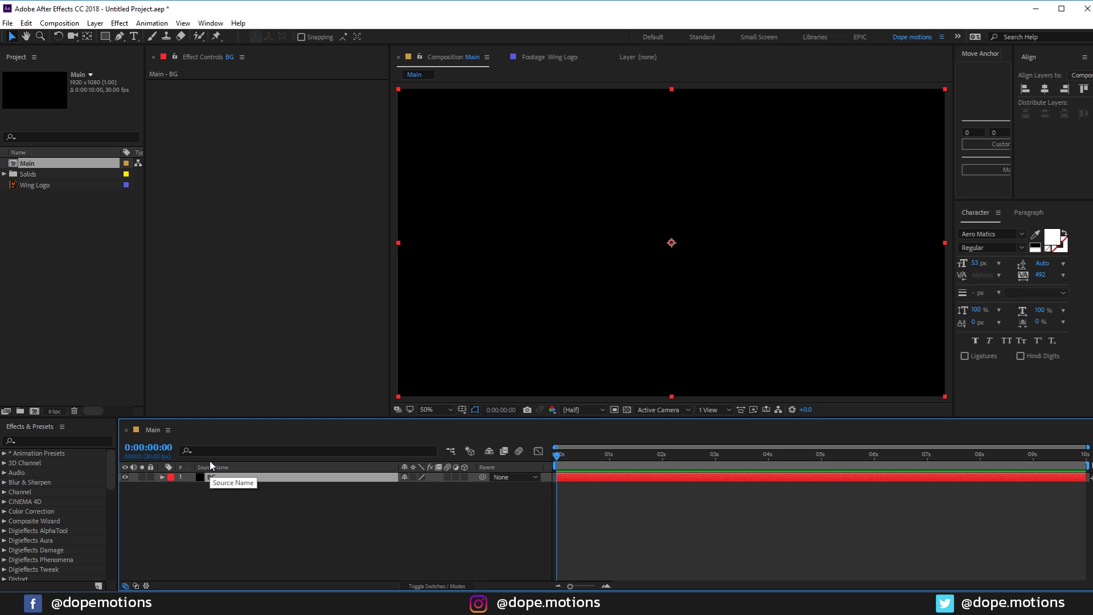
# Step: Duplicate BG as a layer named Particles, then start a new composition from Wing Logo
pyautogui.hotkey('ctrl', 'd')
pyautogui.press('Return')
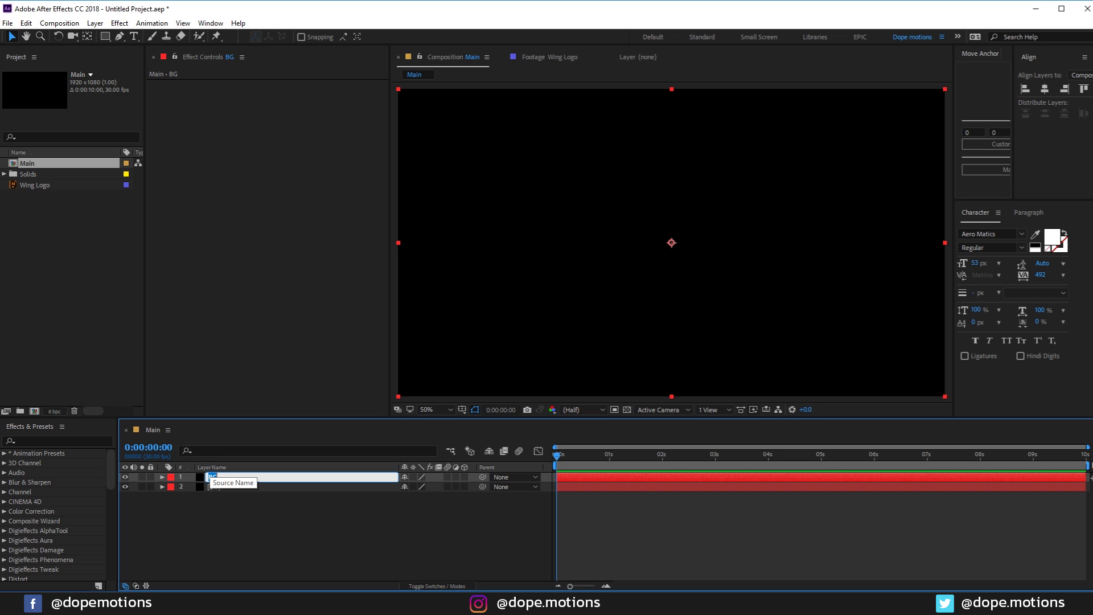
pyautogui.write('Ba')
pyautogui.write('rticles')
pyautogui.press('Return')
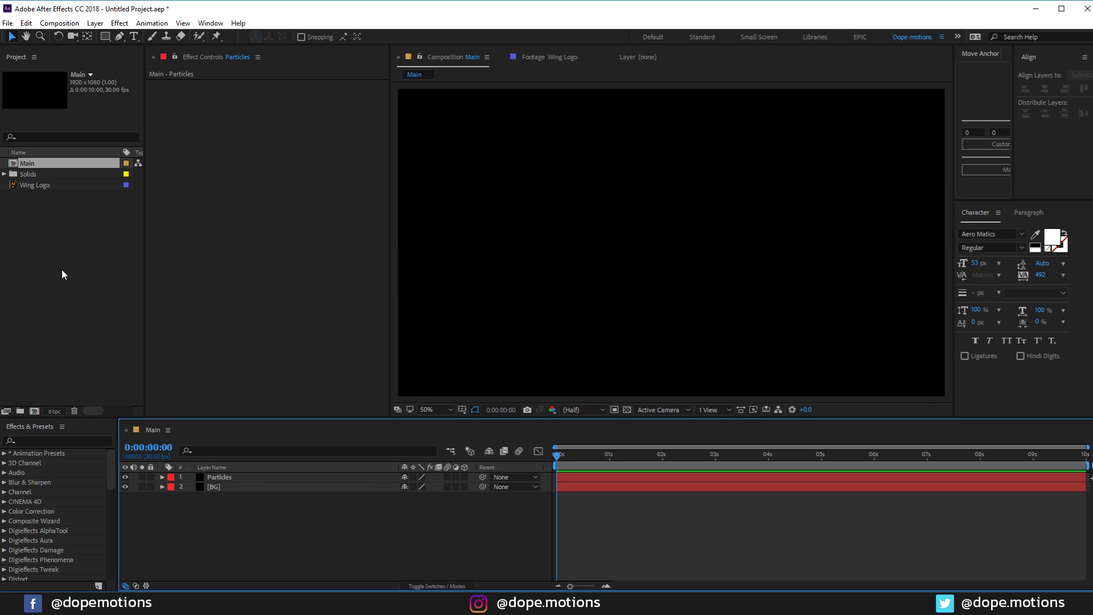
pyautogui.click(35, 188)
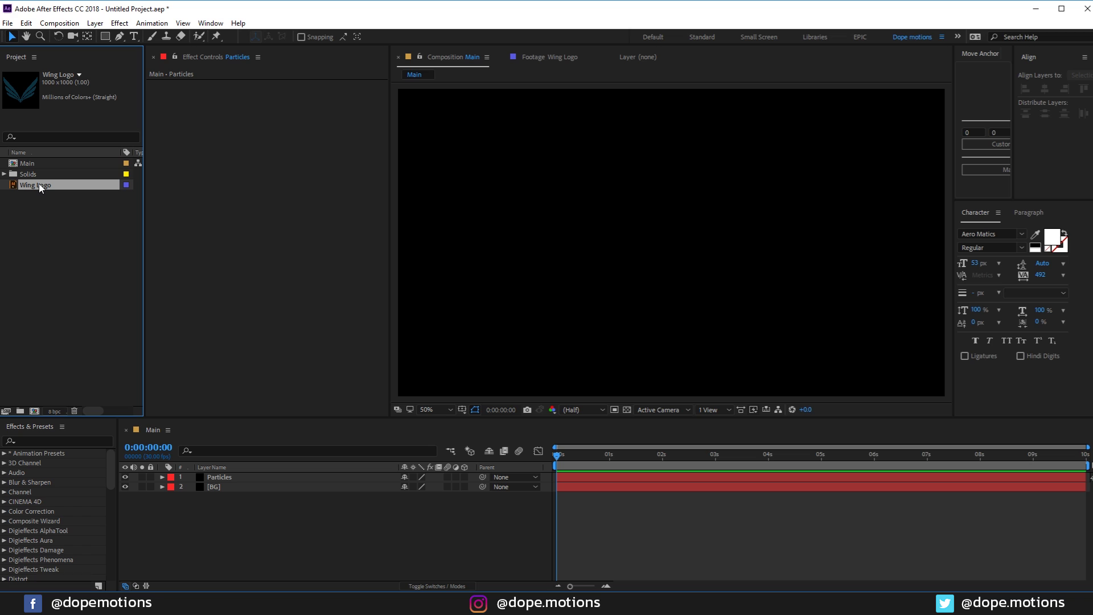
pyautogui.click(34, 411)
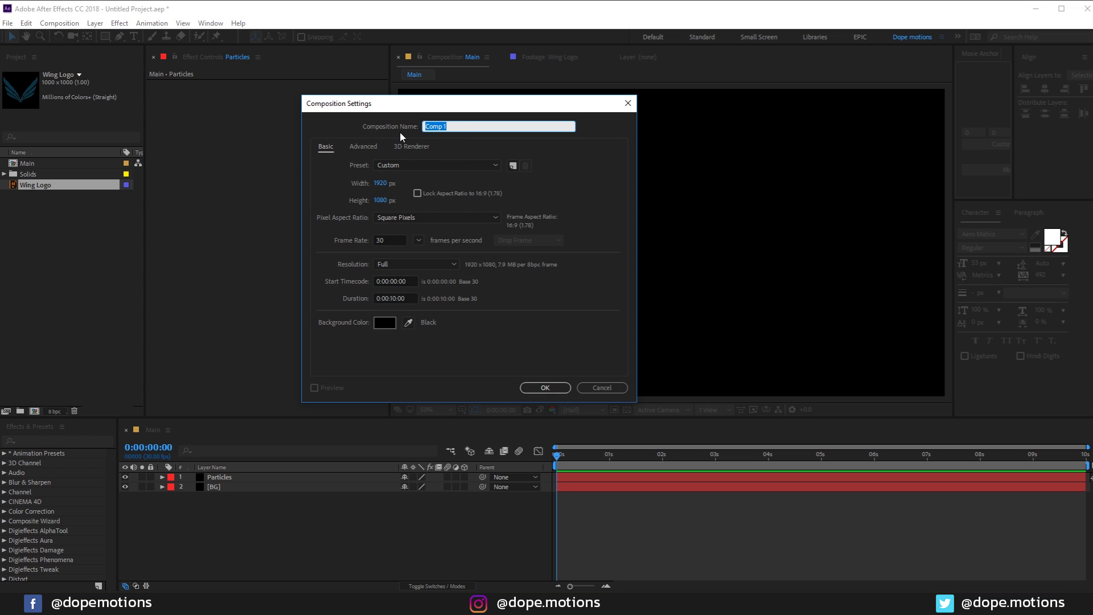
# Step: Create the Logo composition containing Wing Logo scaled to 60%
pyautogui.write('Logo')
pyautogui.click(545, 387)
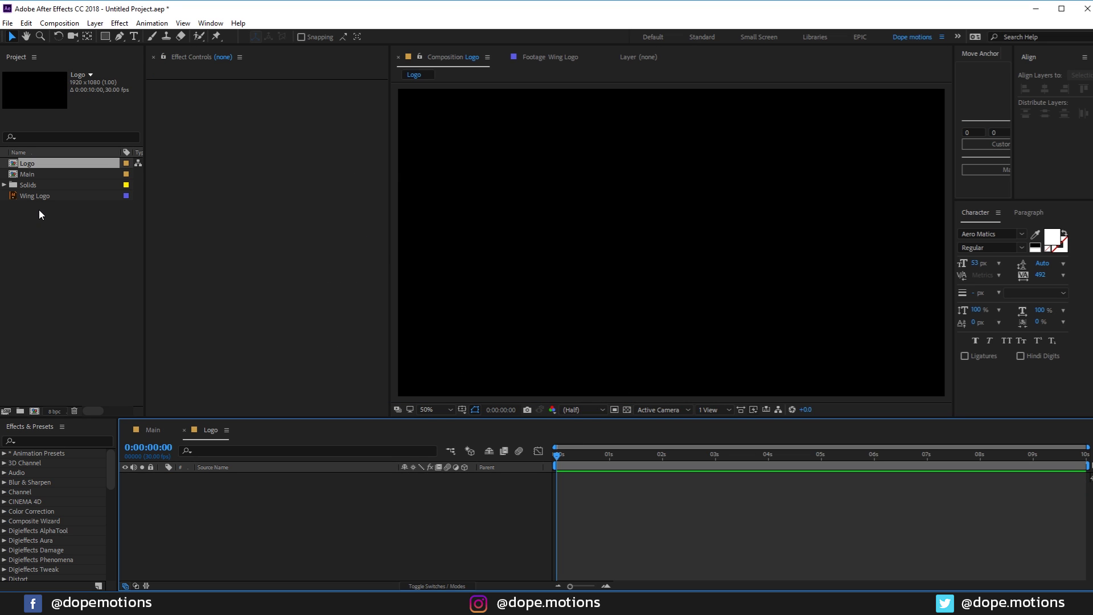
pyautogui.moveTo(31, 196); pyautogui.dragTo(210, 511)
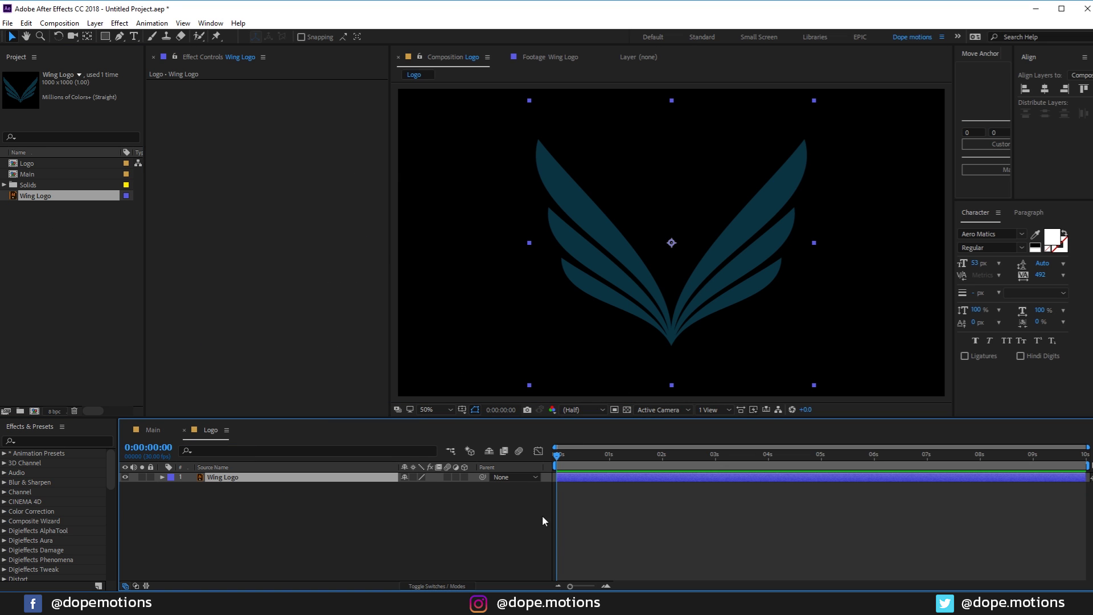
pyautogui.press('s')
pyautogui.click(447, 488)
pyautogui.write('60')
pyautogui.press('Return')
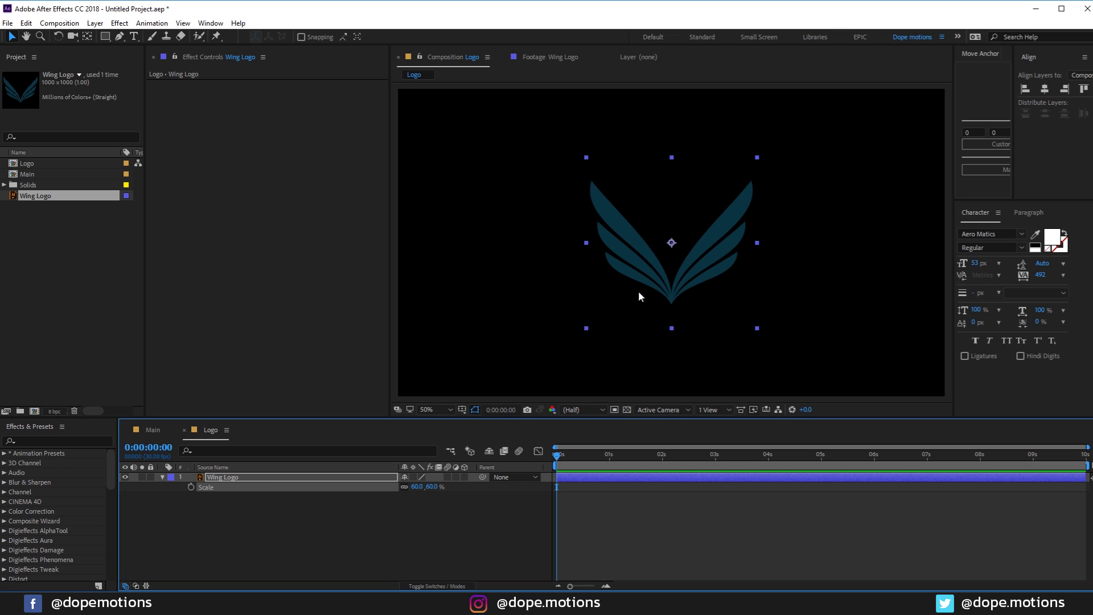
# Step: Apply Gradient Ramp to Wing Logo and swap its start and end colours
pyautogui.click(257, 477)
pyautogui.hotkey('ctrl', 'space')
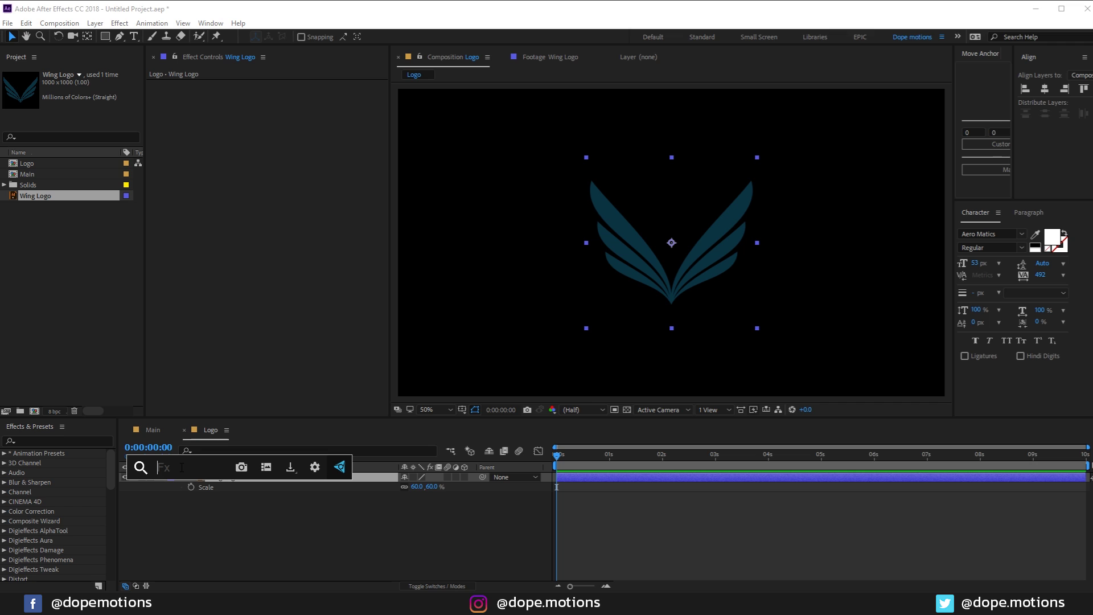
pyautogui.write('ram')
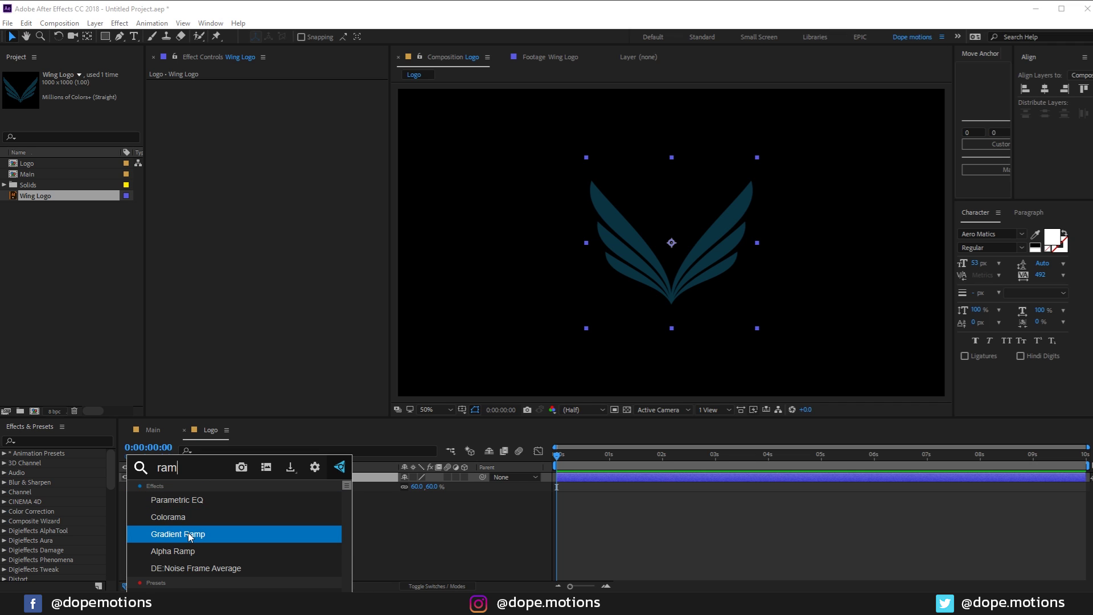
pyautogui.click(190, 535)
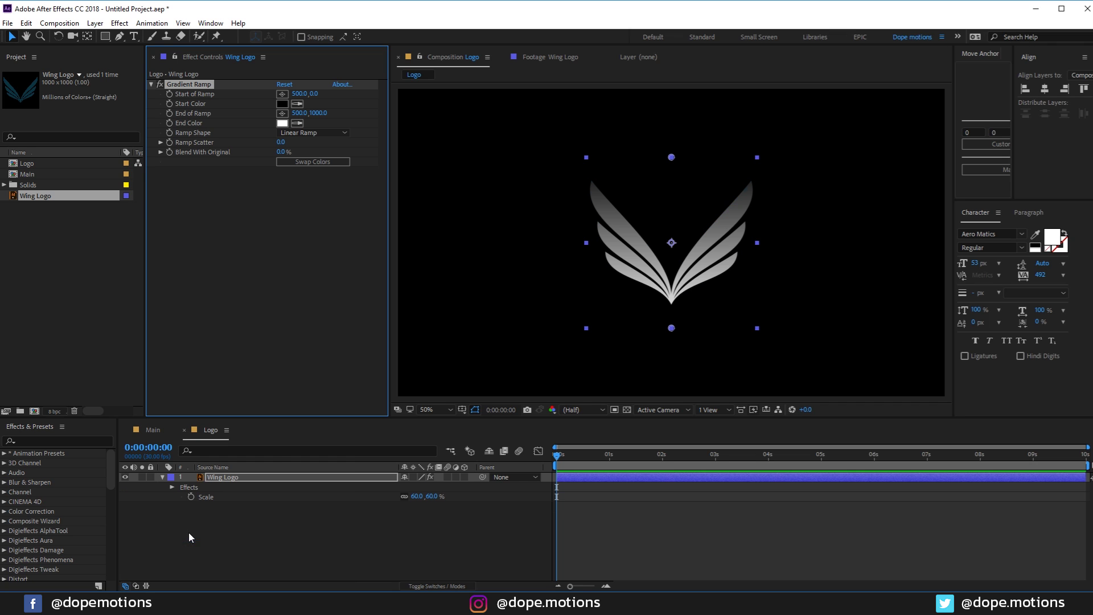
pyautogui.click(303, 162)
# Step: Set the gradient's start colour to gold
pyautogui.click(287, 104)
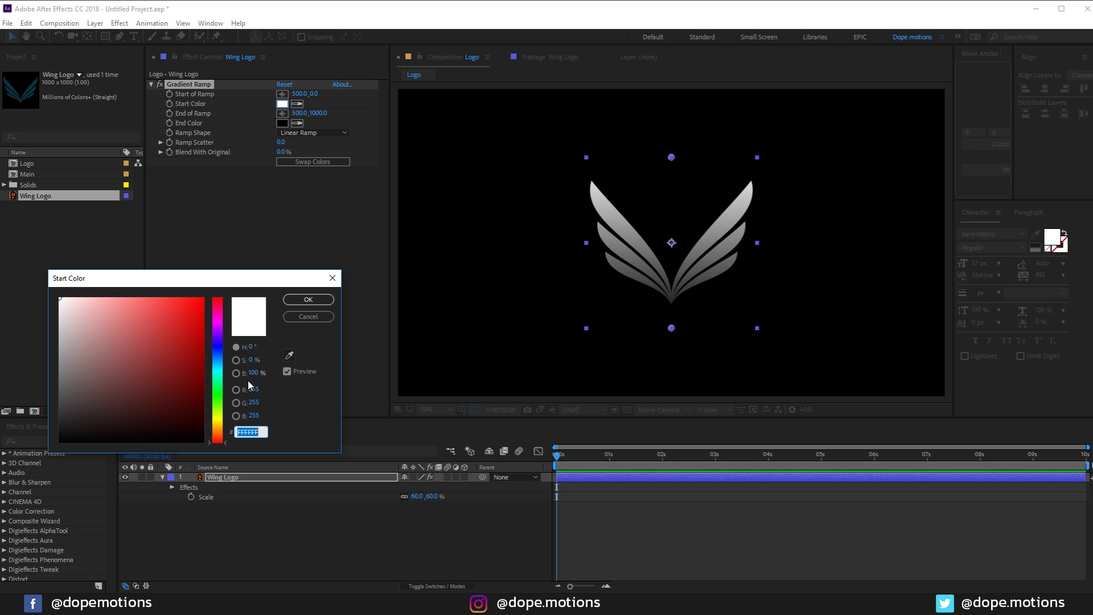
pyautogui.click(218, 426)
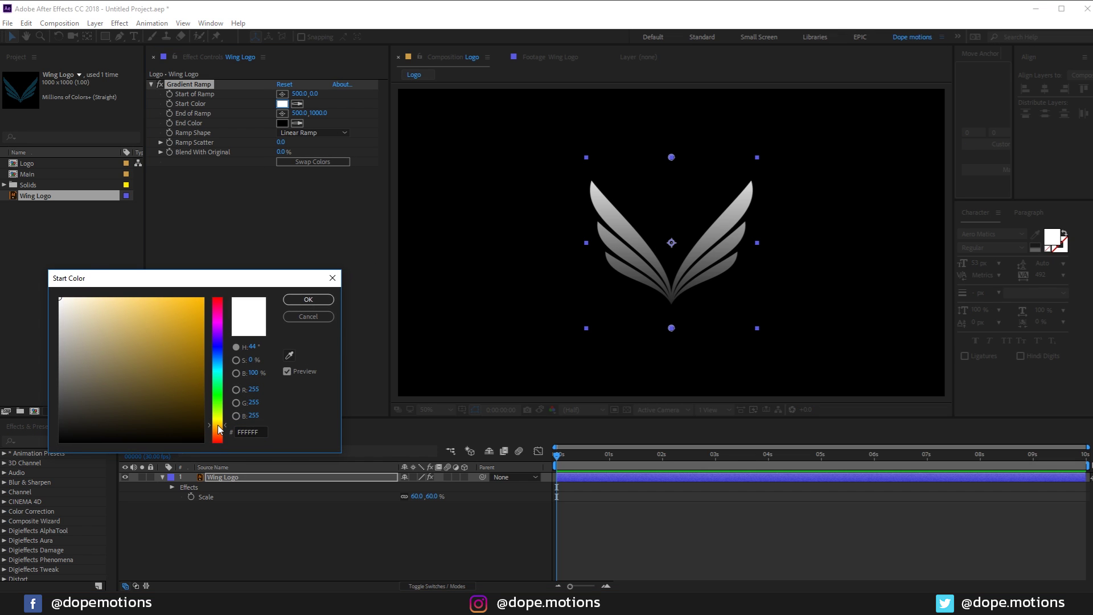
pyautogui.click(195, 325)
pyautogui.click(308, 299)
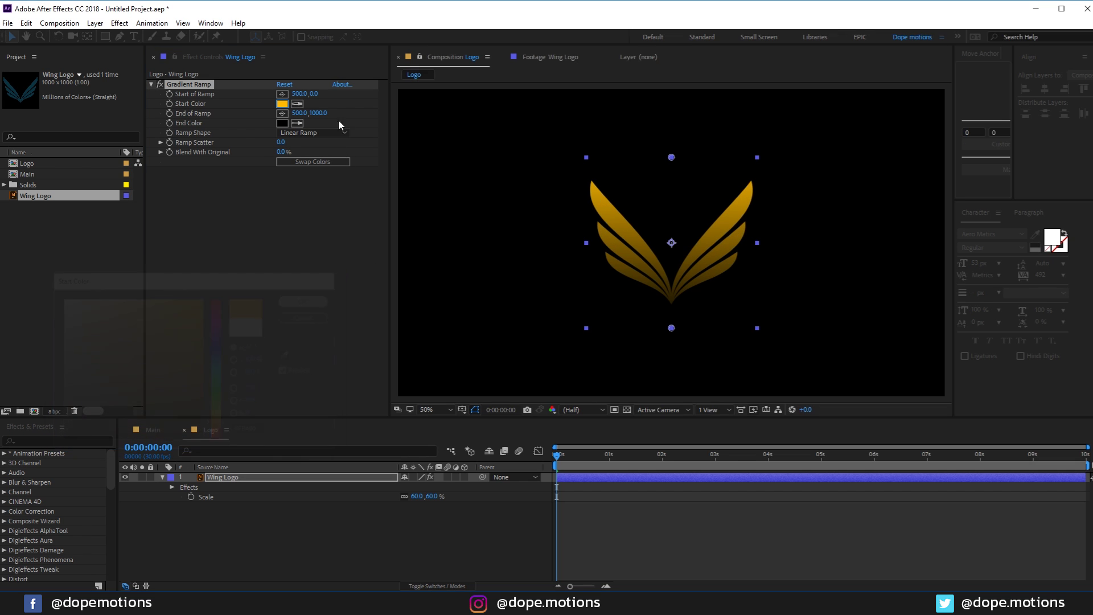
# Step: Set the gradient's end colour to deep orange E04F00, raise its end point, and return to Main
pyautogui.click(282, 123)
pyautogui.click(218, 434)
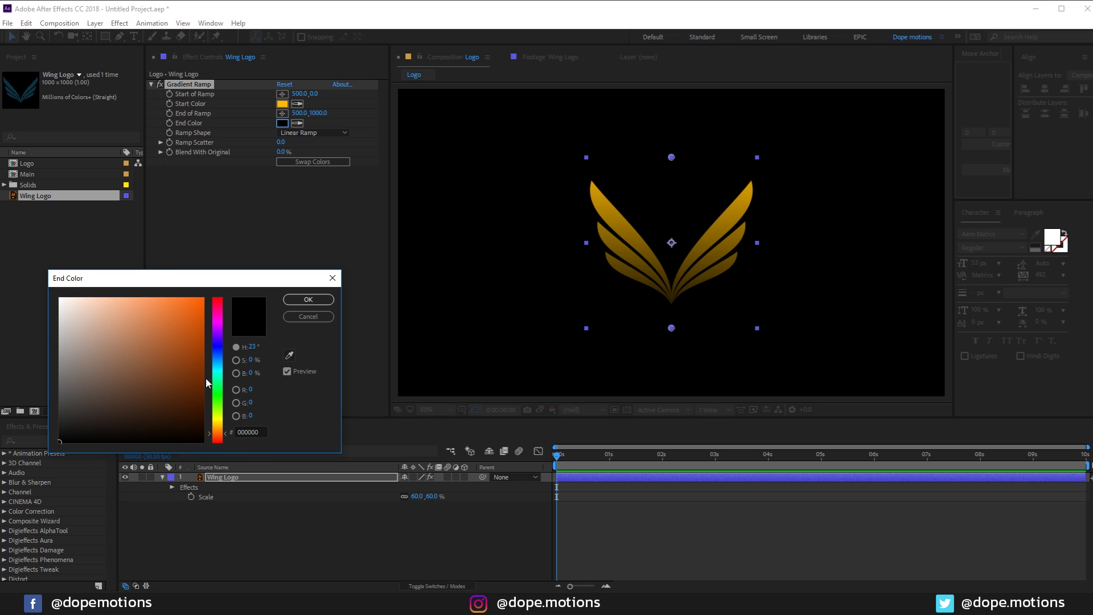
pyautogui.click(203, 298)
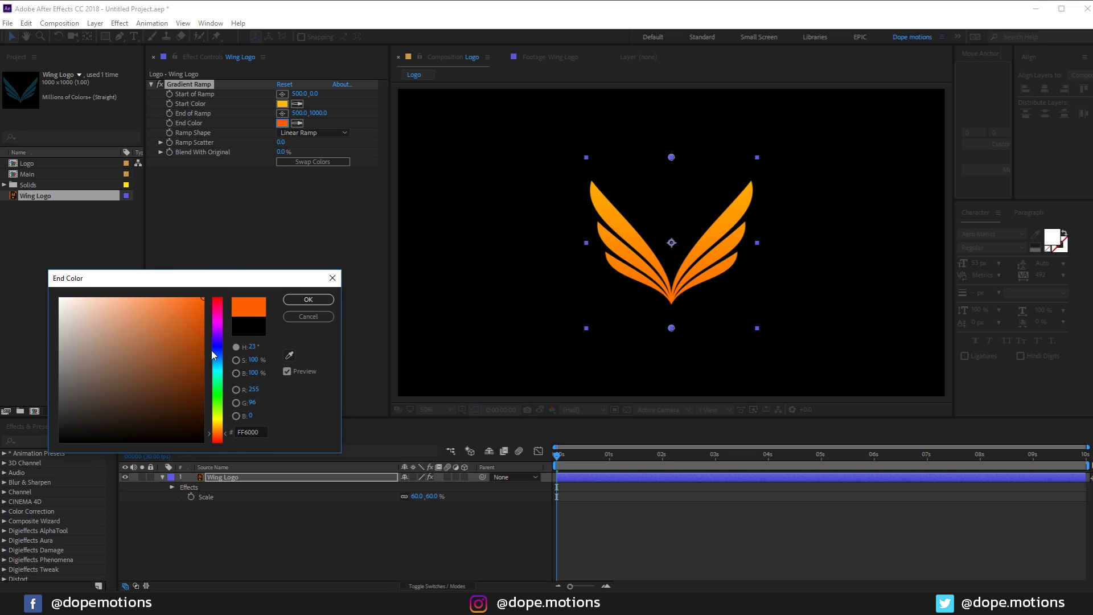
pyautogui.click(216, 435)
pyautogui.click(203, 315)
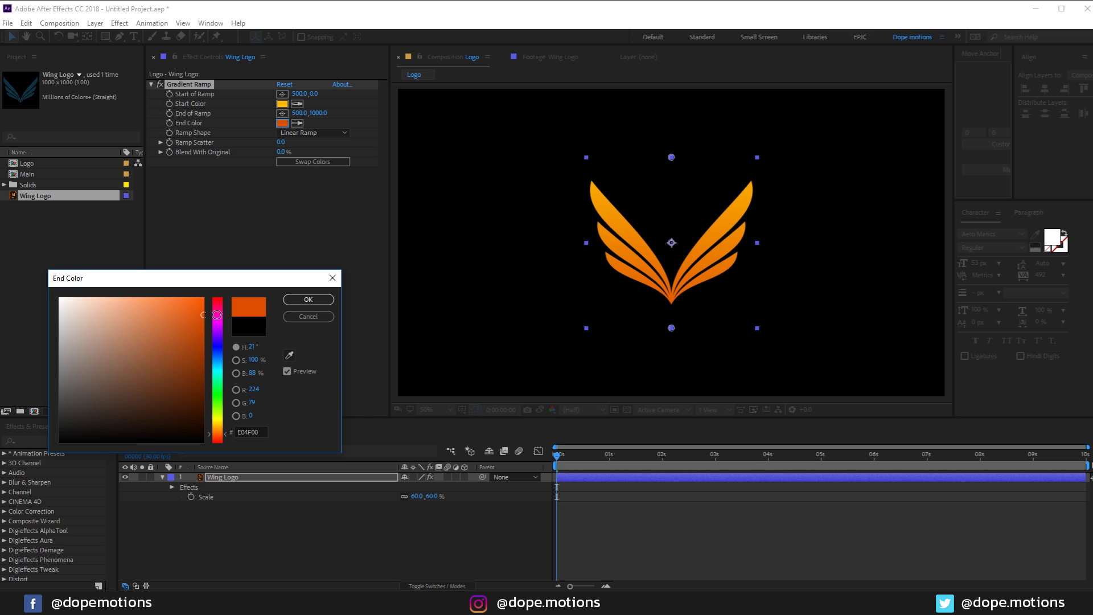
pyautogui.click(308, 299)
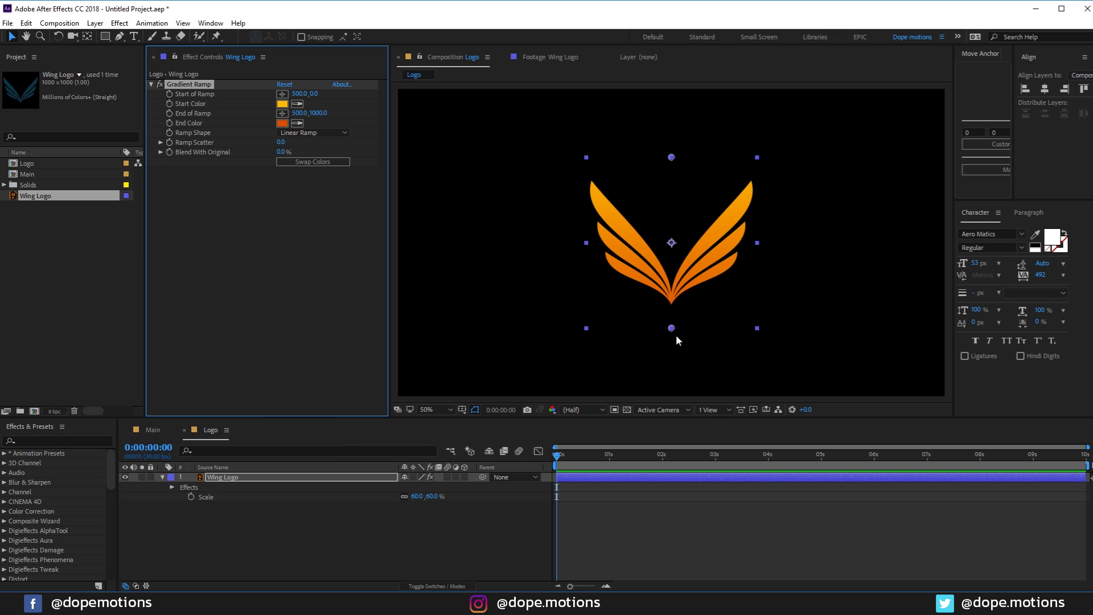
pyautogui.moveTo(671, 328); pyautogui.dragTo(671, 315)
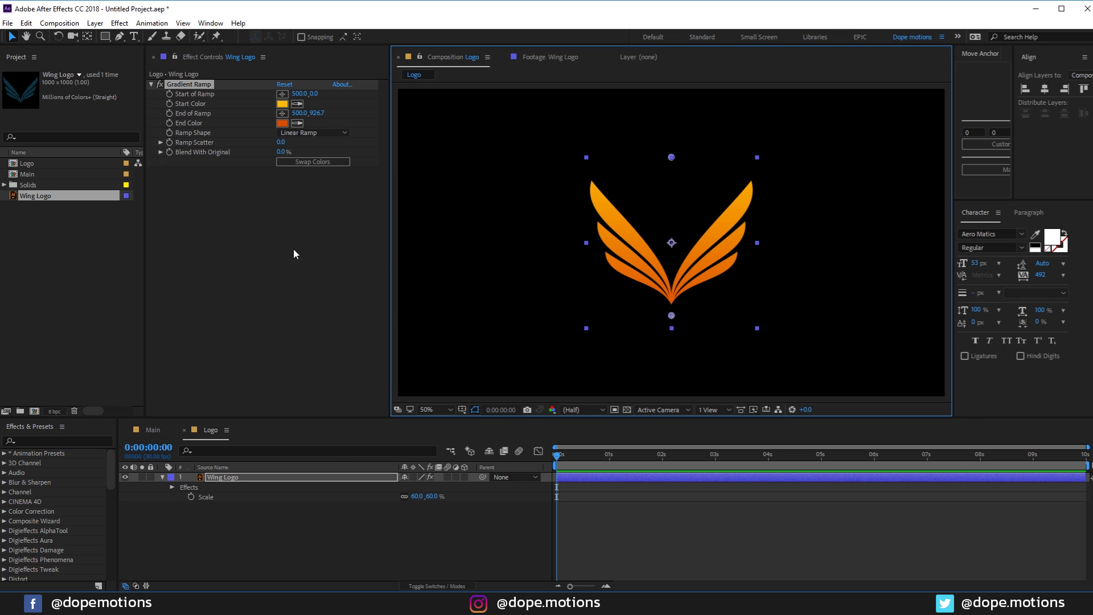
pyautogui.click(152, 430)
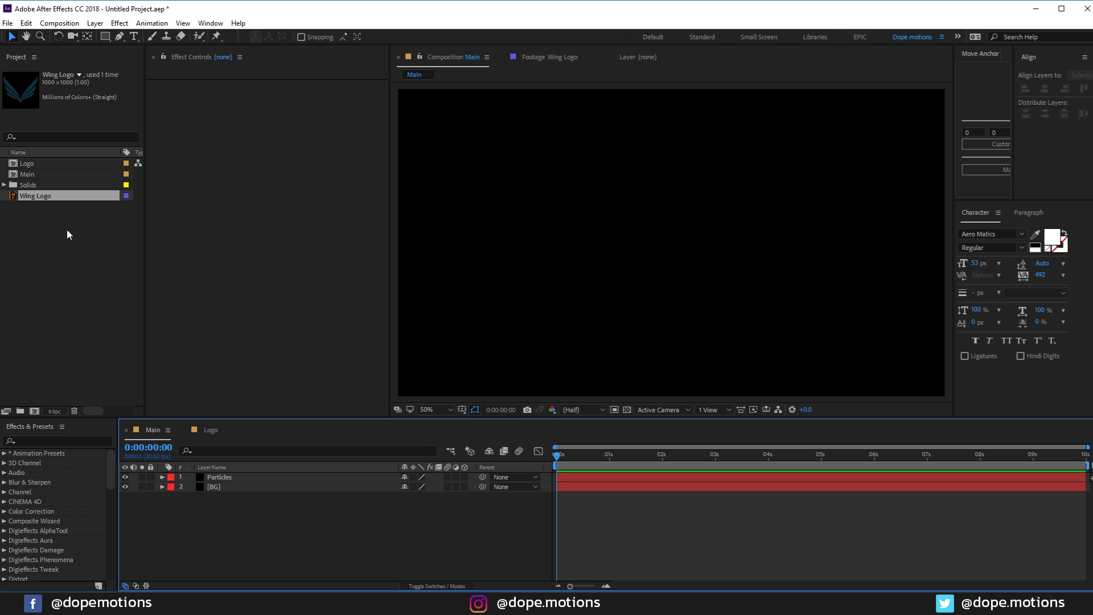
# Step: Place the Logo comp in Main between Particles and BG, hidden and 3D
pyautogui.moveTo(29, 164); pyautogui.dragTo(214, 479)
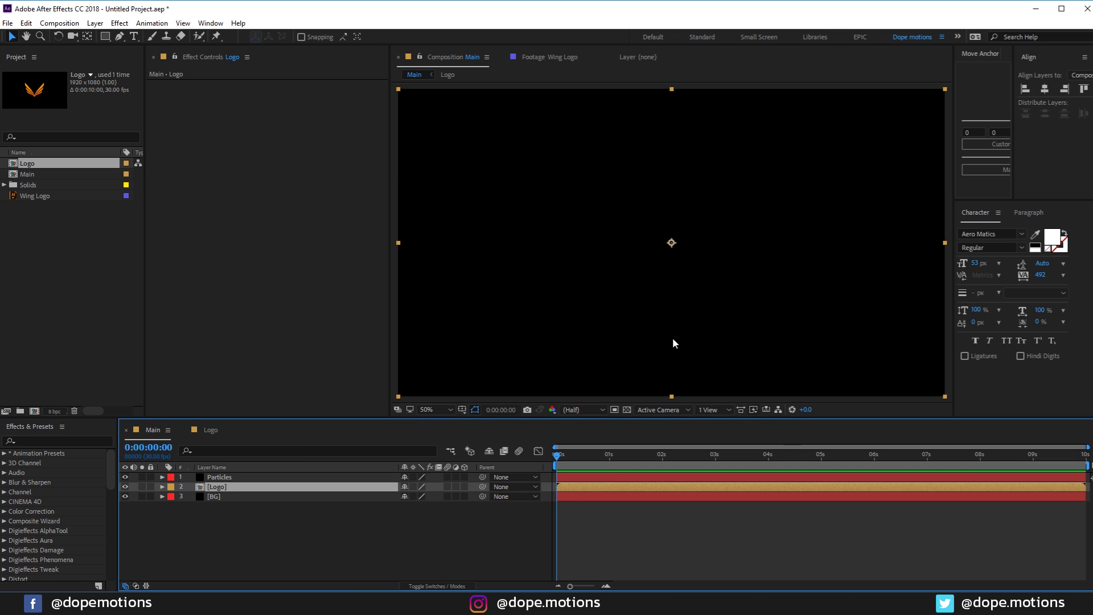
pyautogui.click(125, 486)
pyautogui.click(464, 487)
# Step: Apply Trapcode Particular to the Particles layer and preview the default emission
pyautogui.click(254, 478)
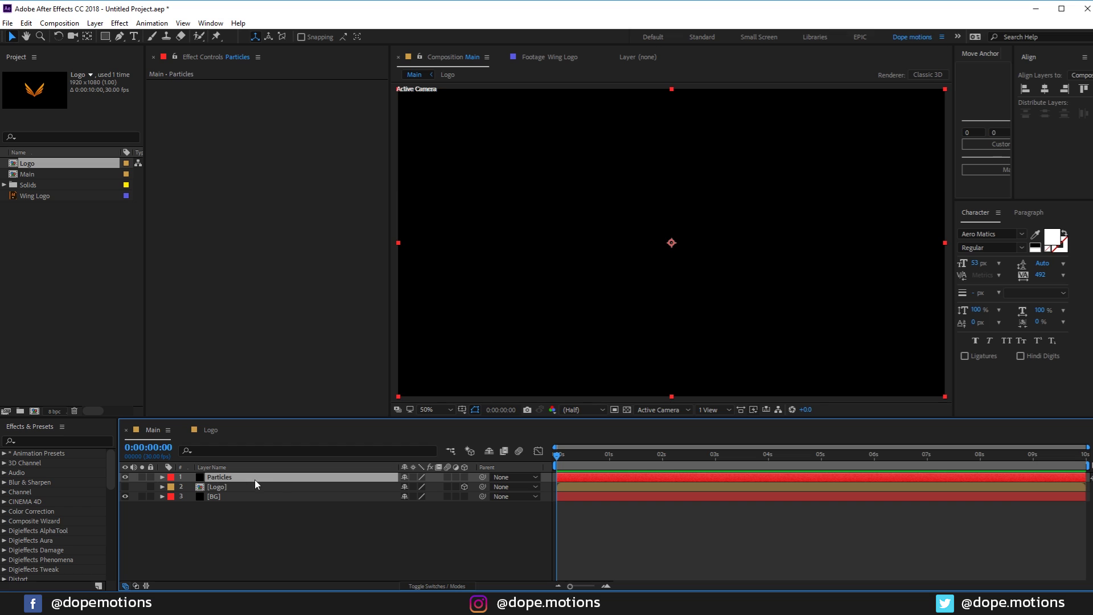
pyautogui.hotkey('ctrl', 'space')
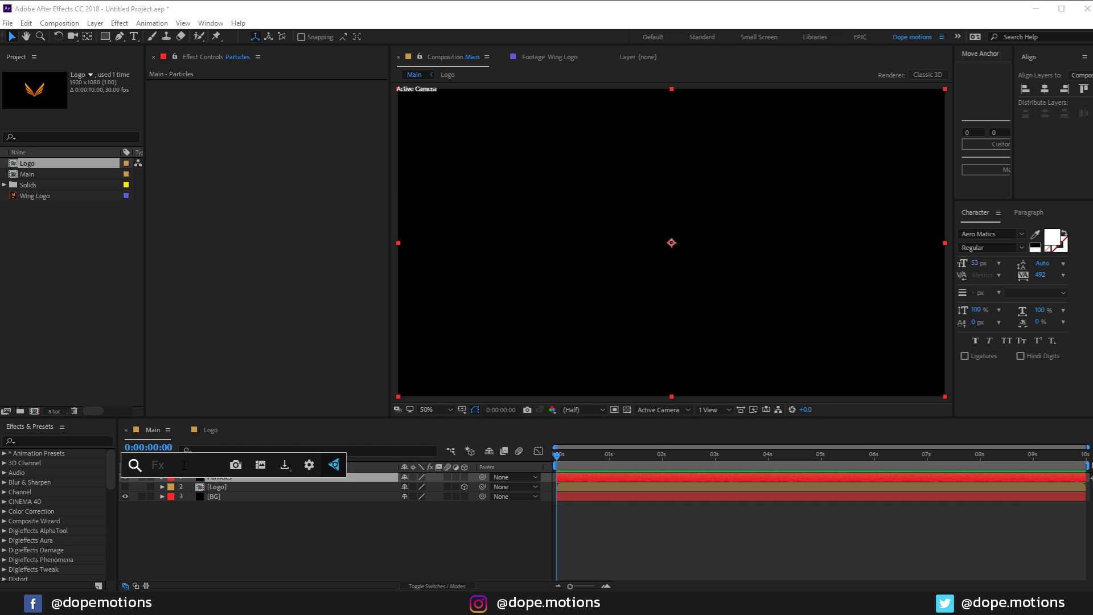
pyautogui.write('part')
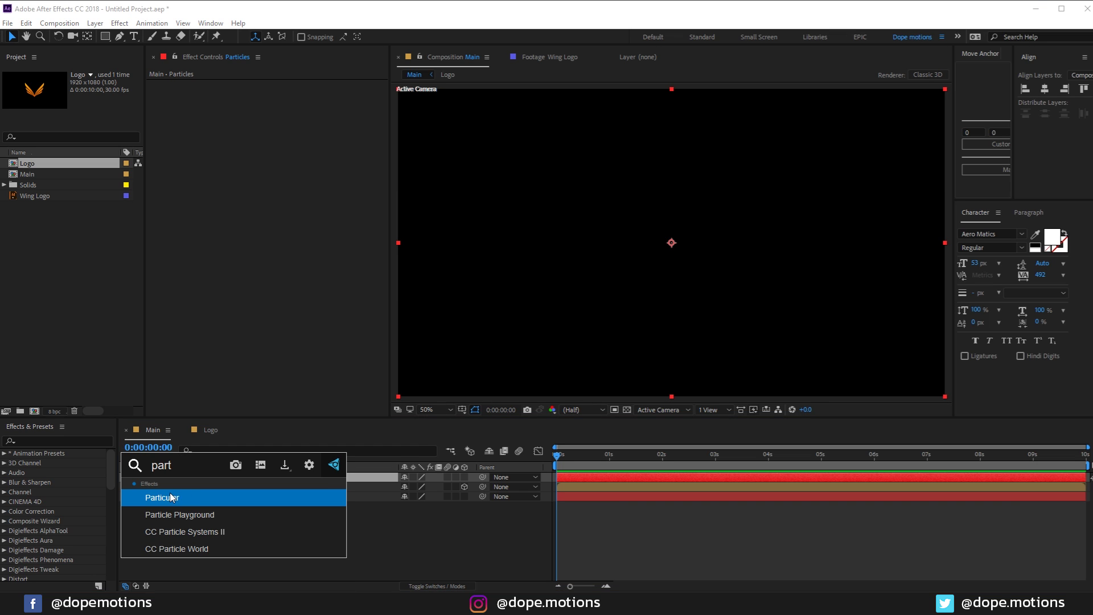
pyautogui.click(171, 495)
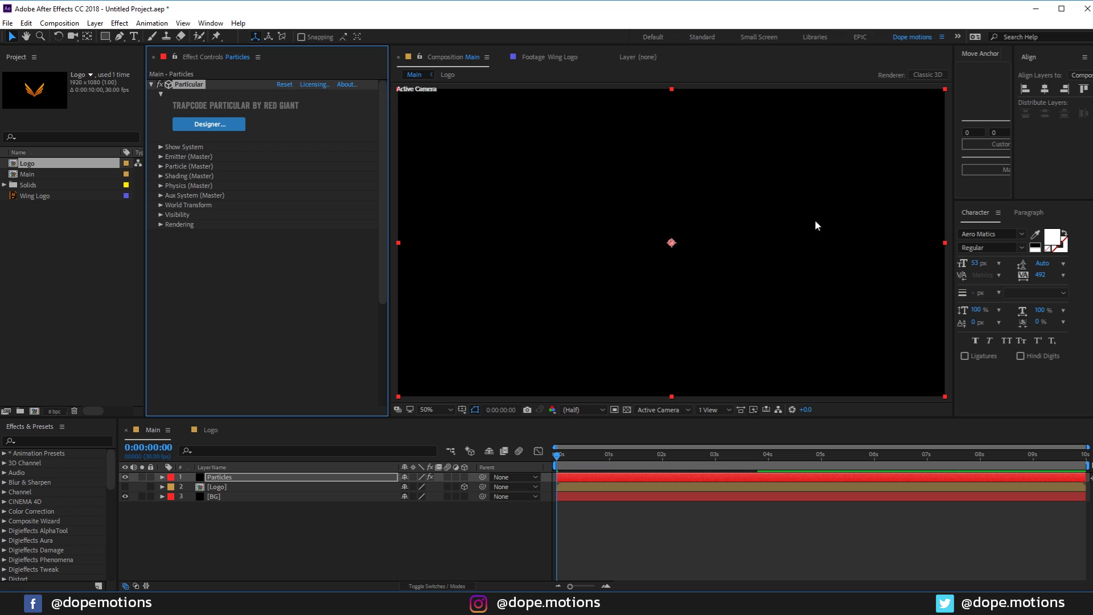
pyautogui.click(567, 447)
pyautogui.press('space')
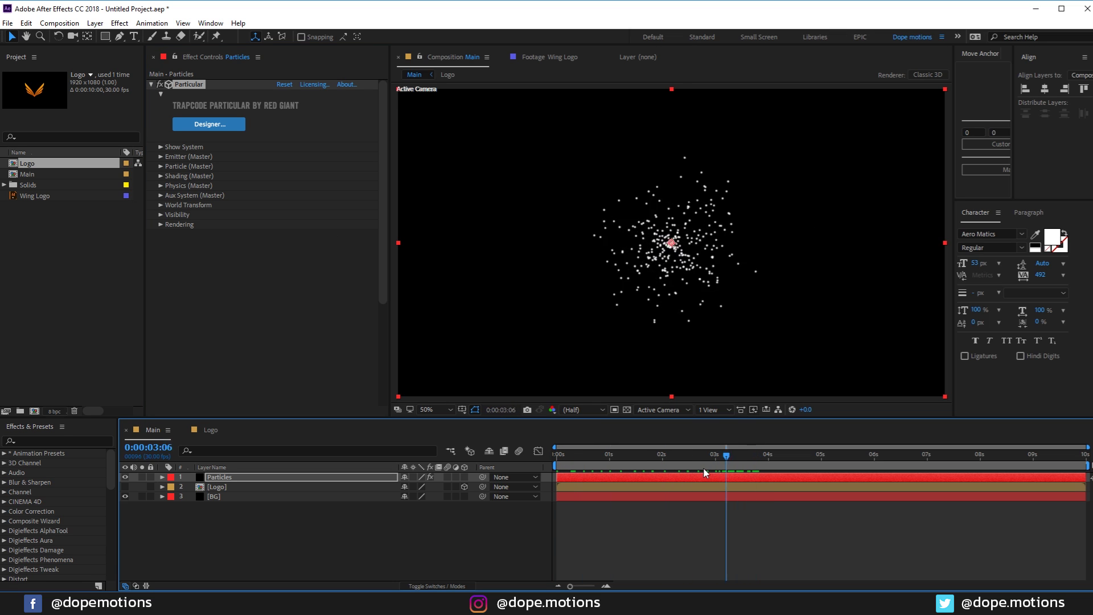
pyautogui.click(703, 470)
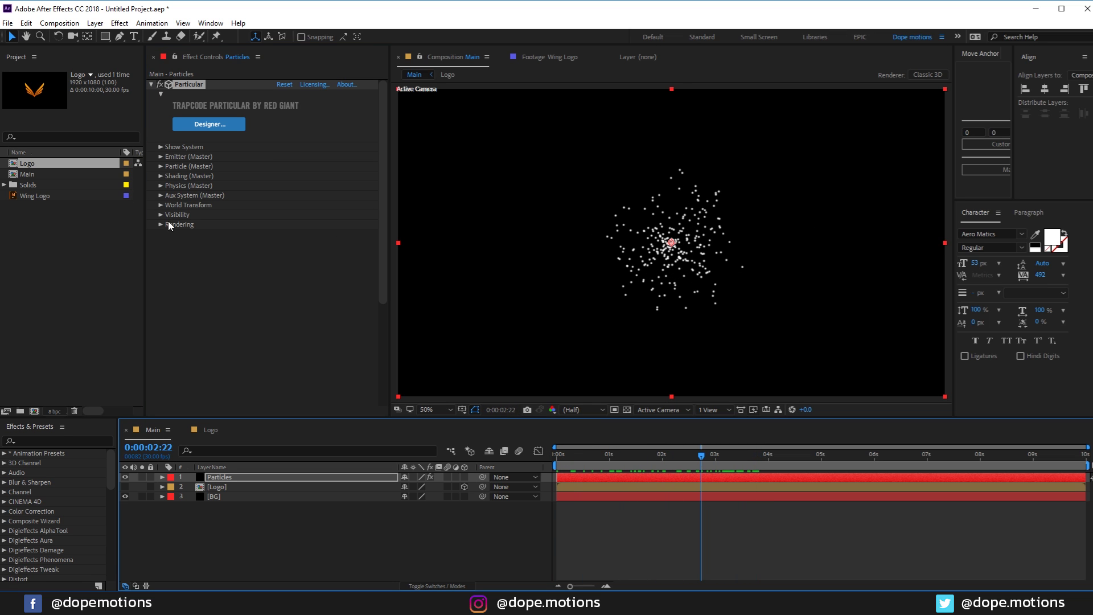
# Step: Set Particular's Emitter Type to Layer with Logo as the emitter layer
pyautogui.click(161, 157)
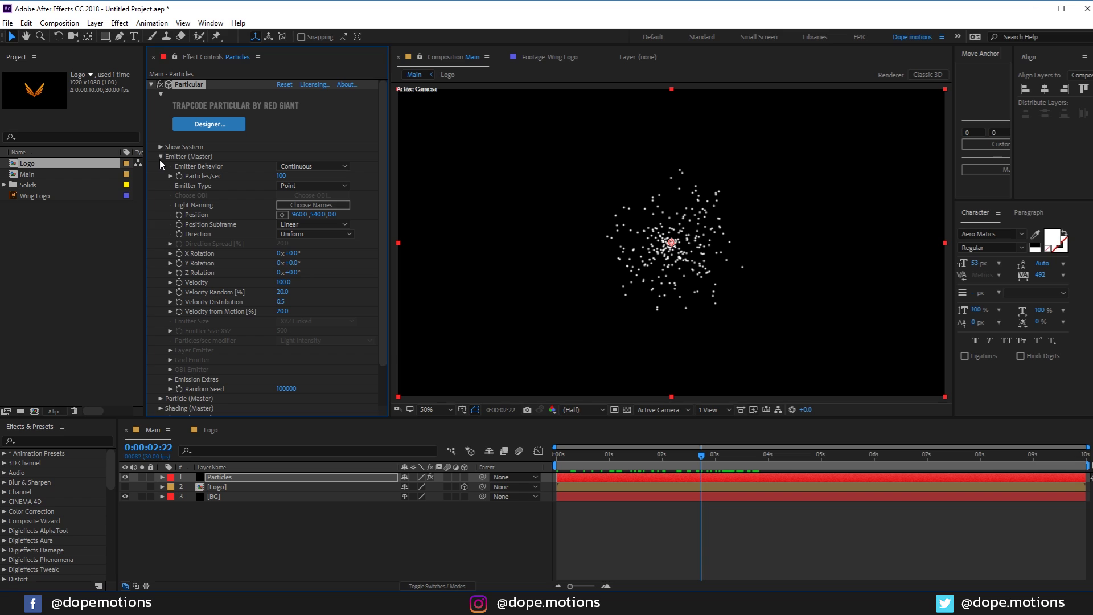
pyautogui.click(313, 185)
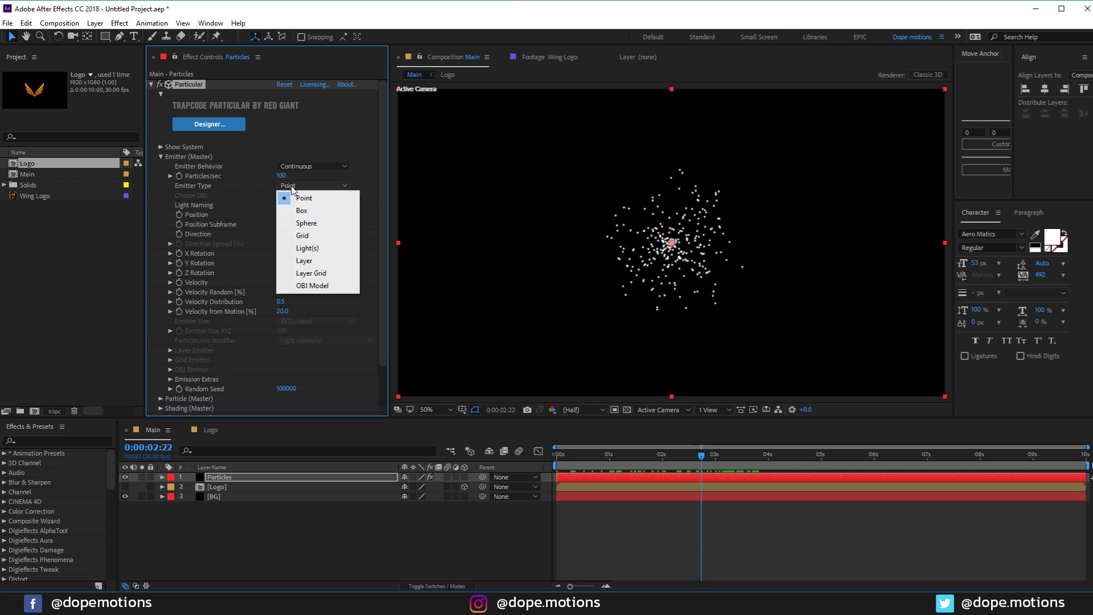
pyautogui.click(305, 261)
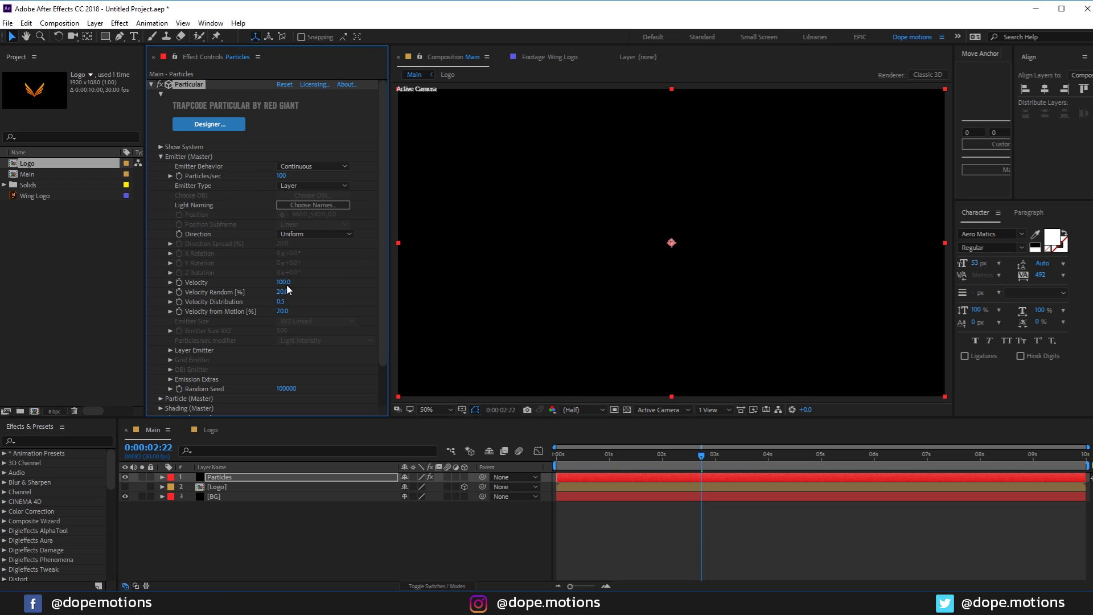
pyautogui.click(169, 350)
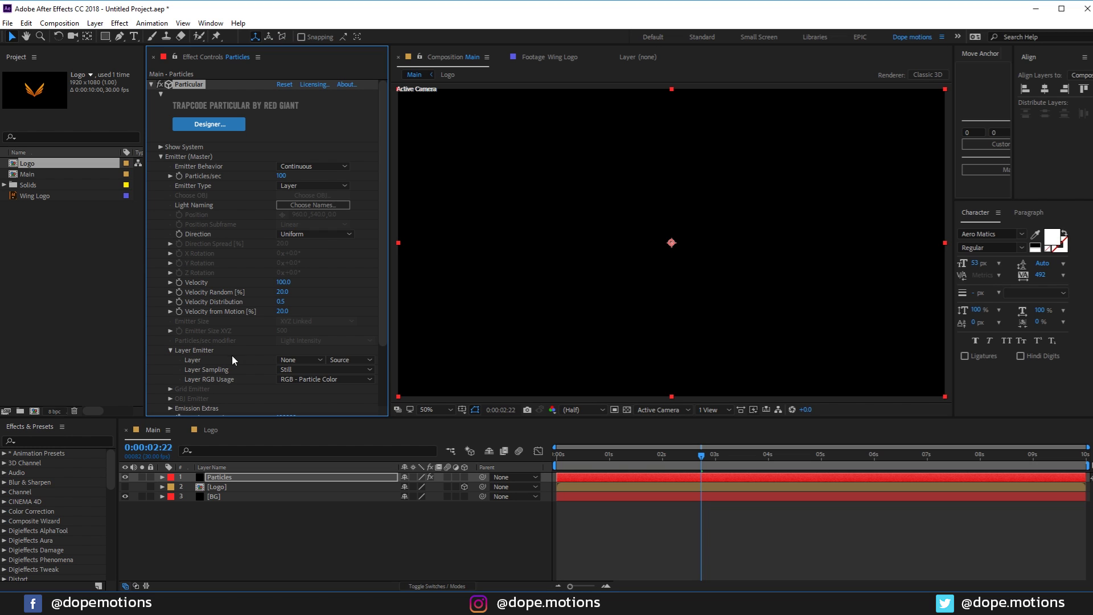
pyautogui.click(301, 359)
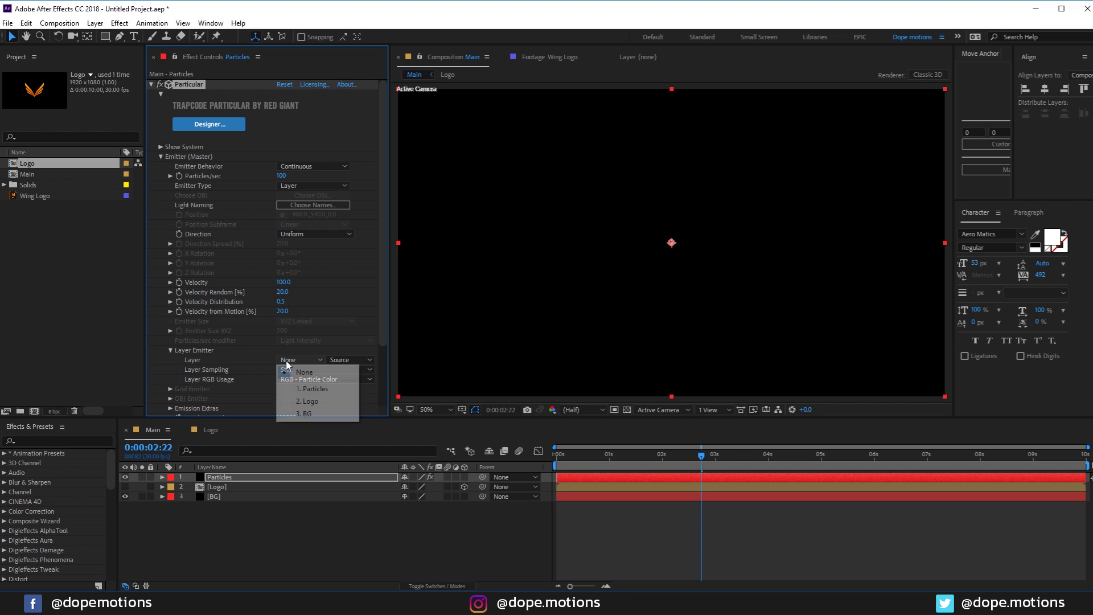
pyautogui.click(303, 404)
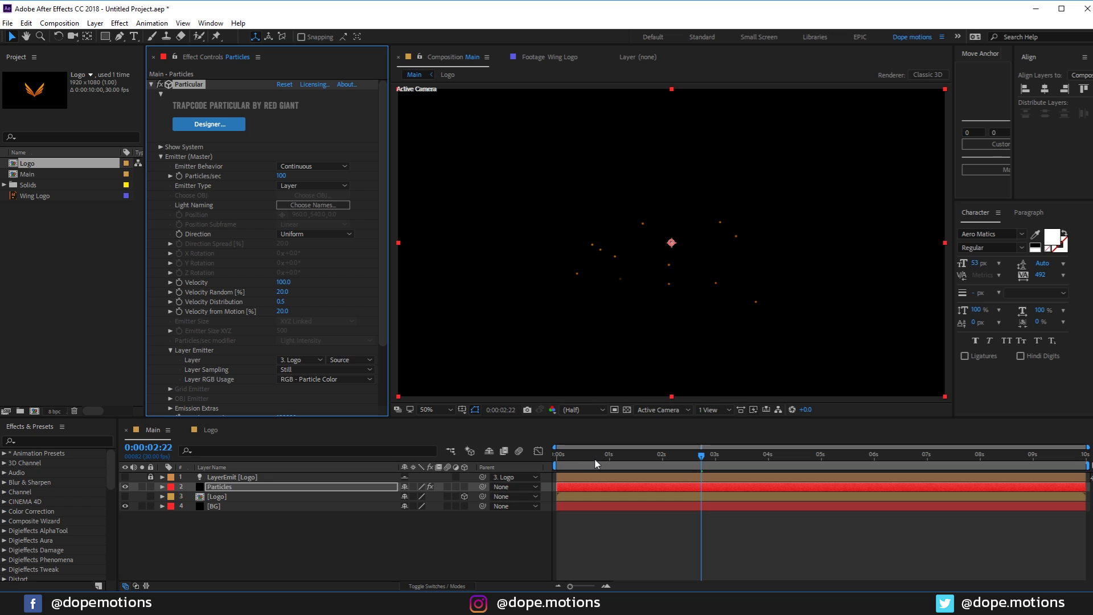
pyautogui.moveTo(594, 469); pyautogui.dragTo(813, 469)
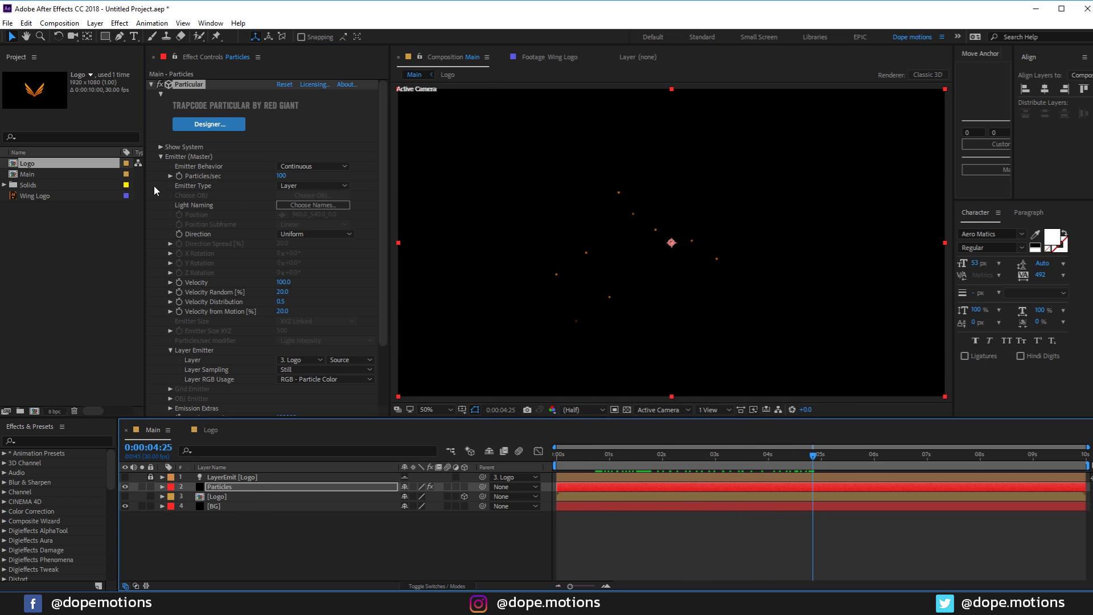
# Step: Set the emitter to 12000 particles per second with Velocity 70
pyautogui.click(282, 176)
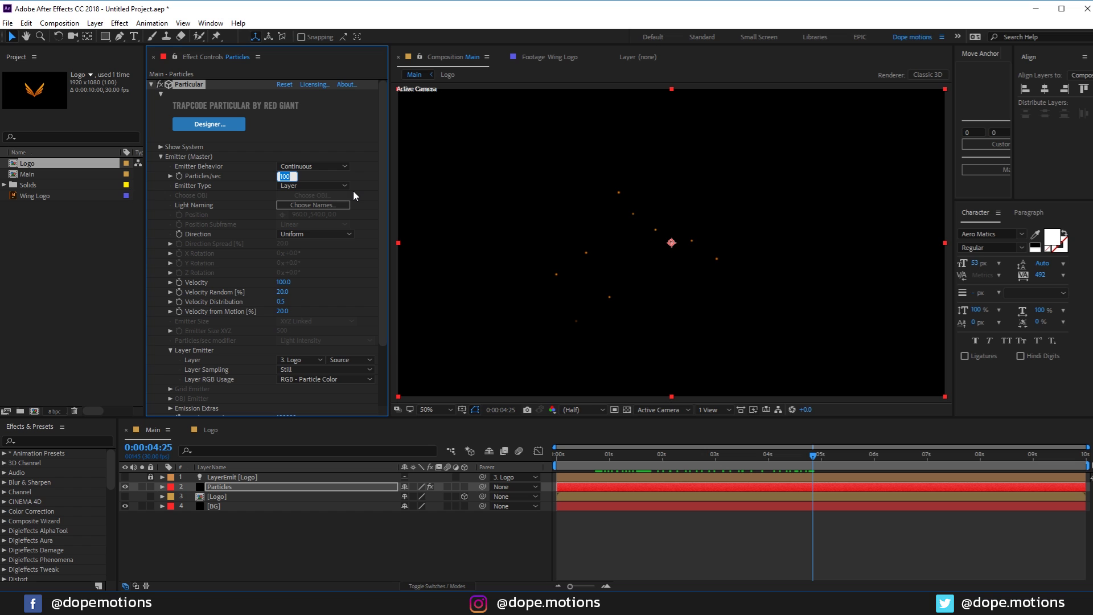
pyautogui.write('12000')
pyautogui.press('Return')
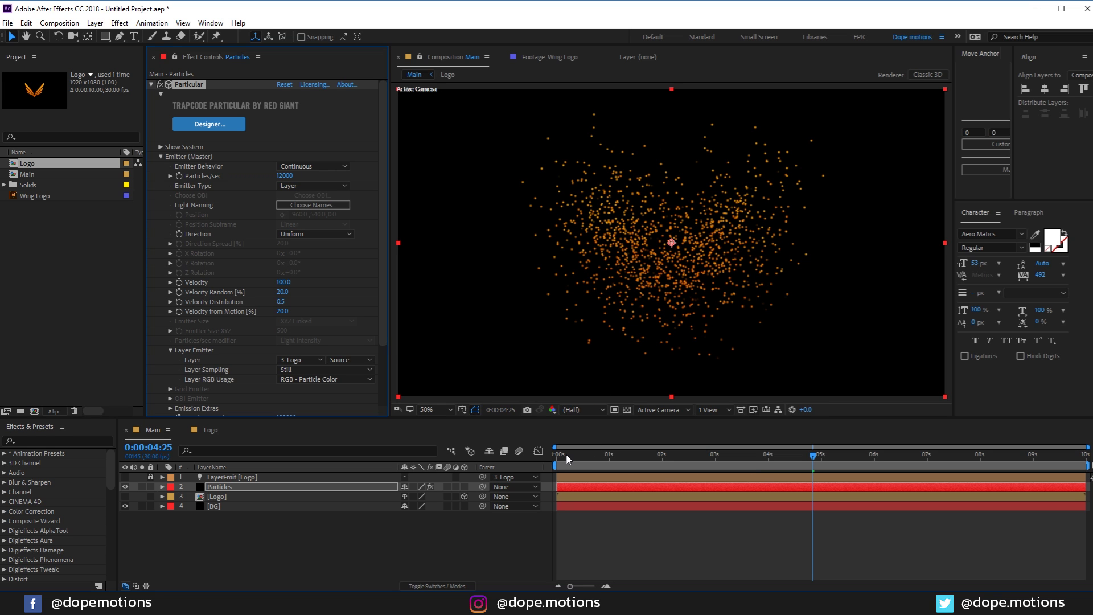
pyautogui.moveTo(567, 459); pyautogui.dragTo(737, 462)
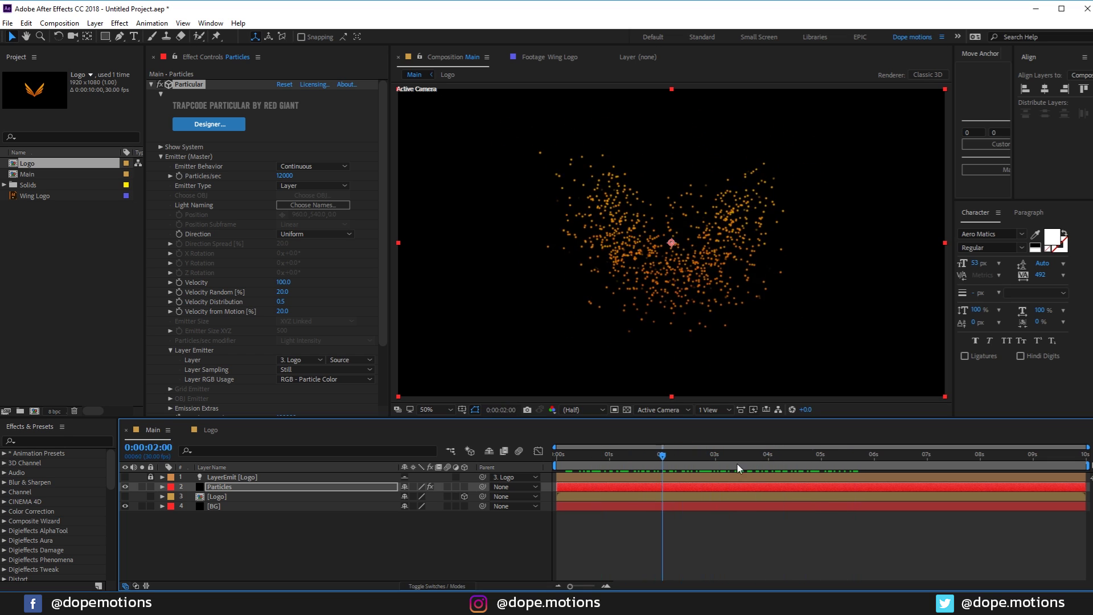
pyautogui.click(777, 458)
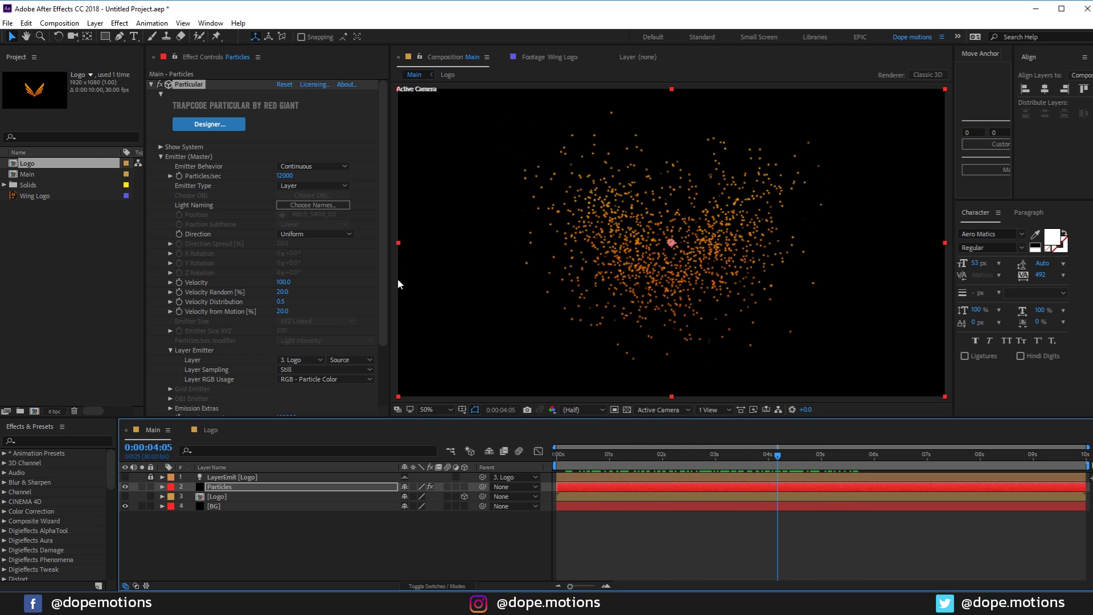
pyautogui.click(283, 283)
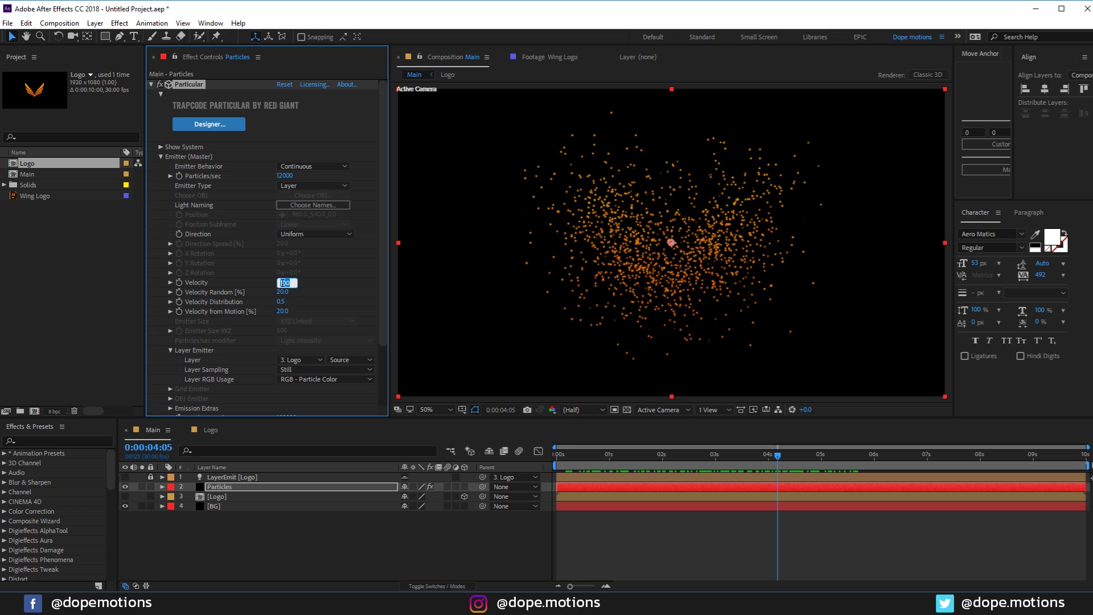
pyautogui.write('70')
pyautogui.press('Return')
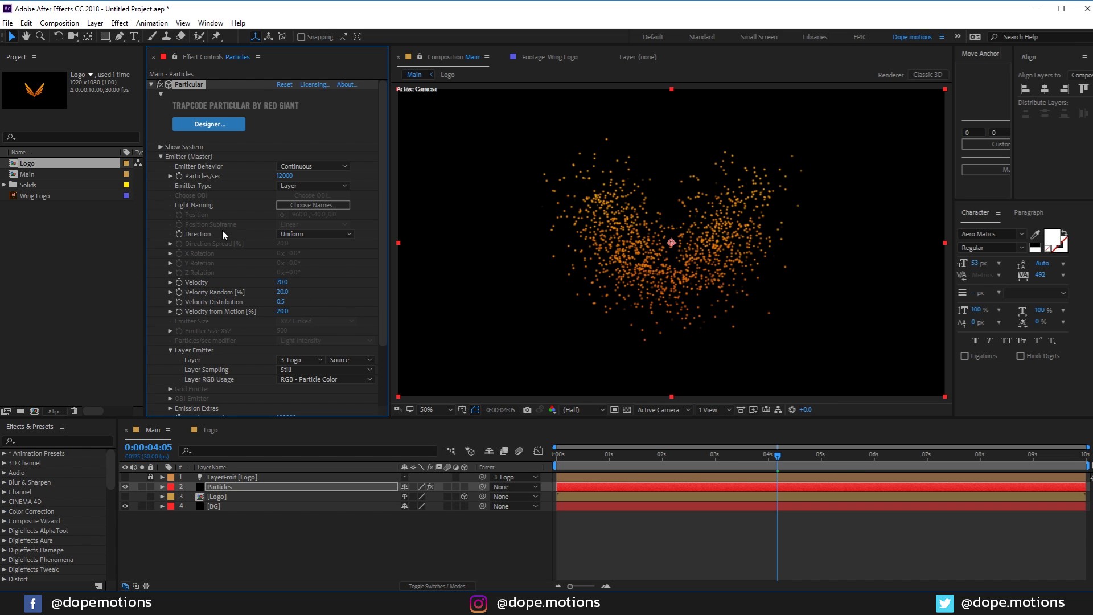
# Step: Set the particle Size to 0 and Sphere Feather to 0
pyautogui.click(160, 158)
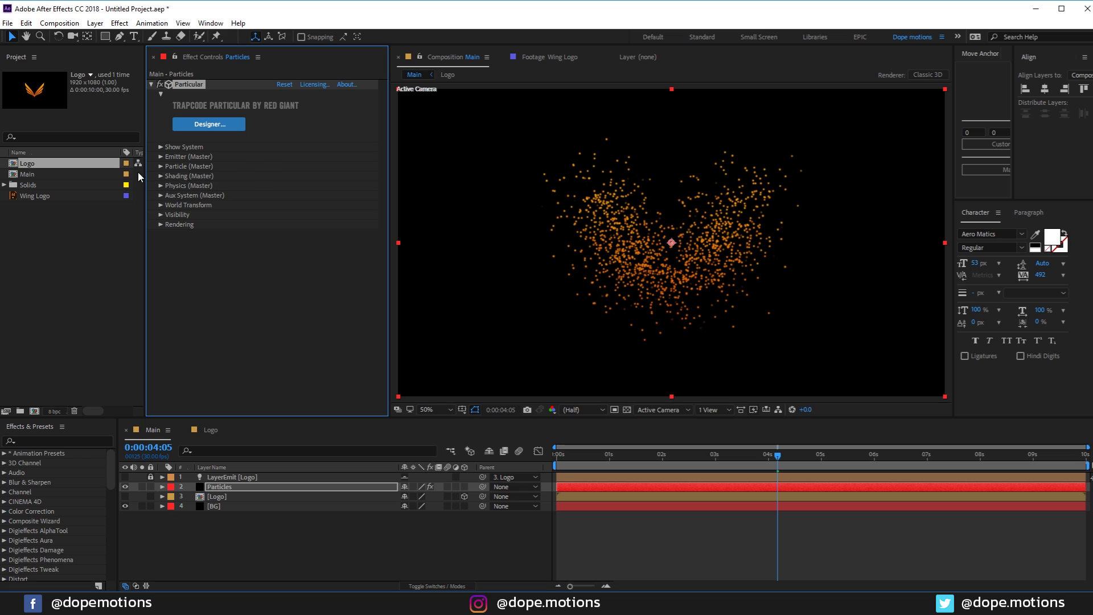
pyautogui.click(160, 166)
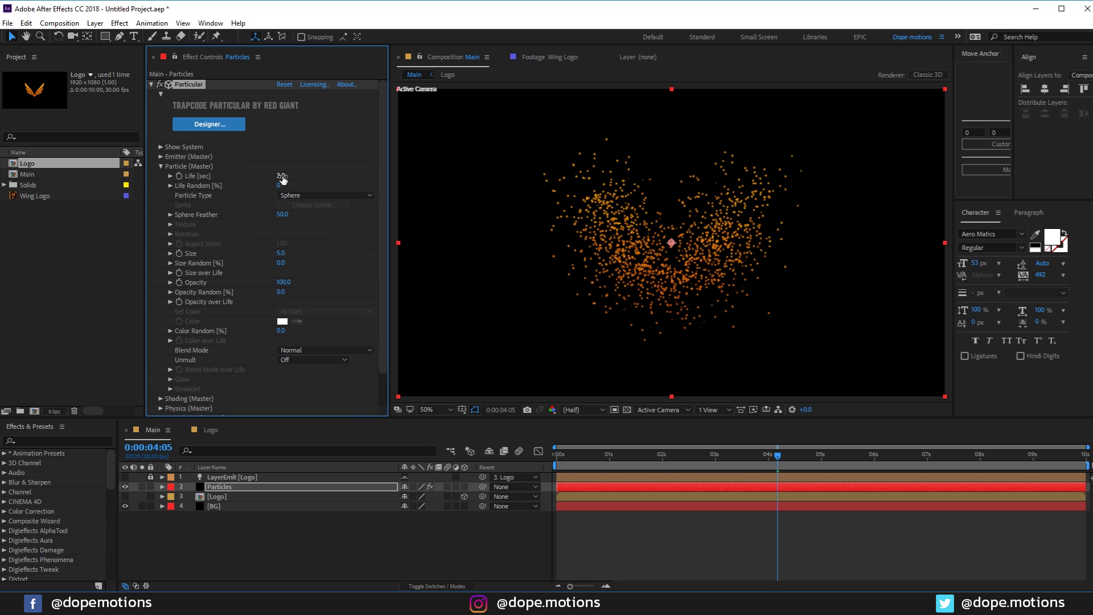
pyautogui.click(279, 252)
pyautogui.write('0')
pyautogui.click(279, 214)
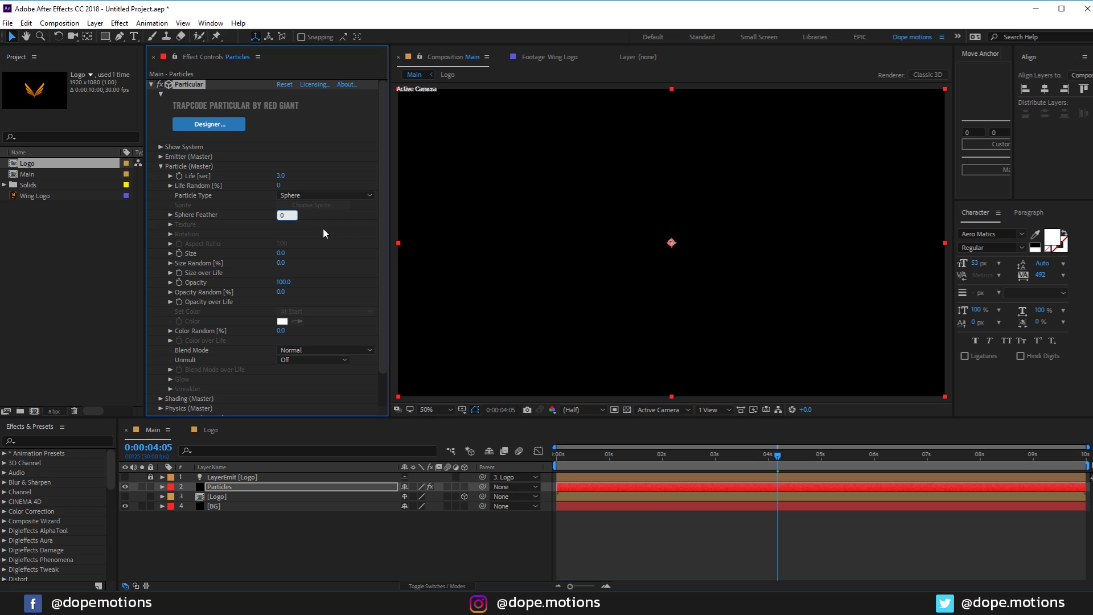
pyautogui.write('0')
pyautogui.press('Return')
pyautogui.click(161, 166)
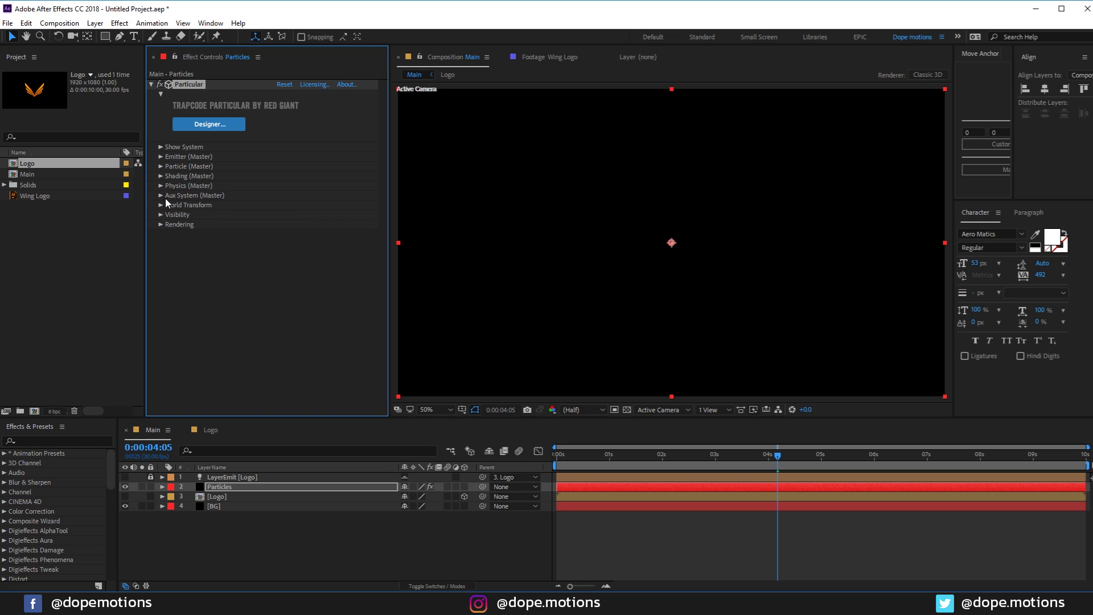
# Step: Set the Aux System to emit continuously
pyautogui.click(160, 195)
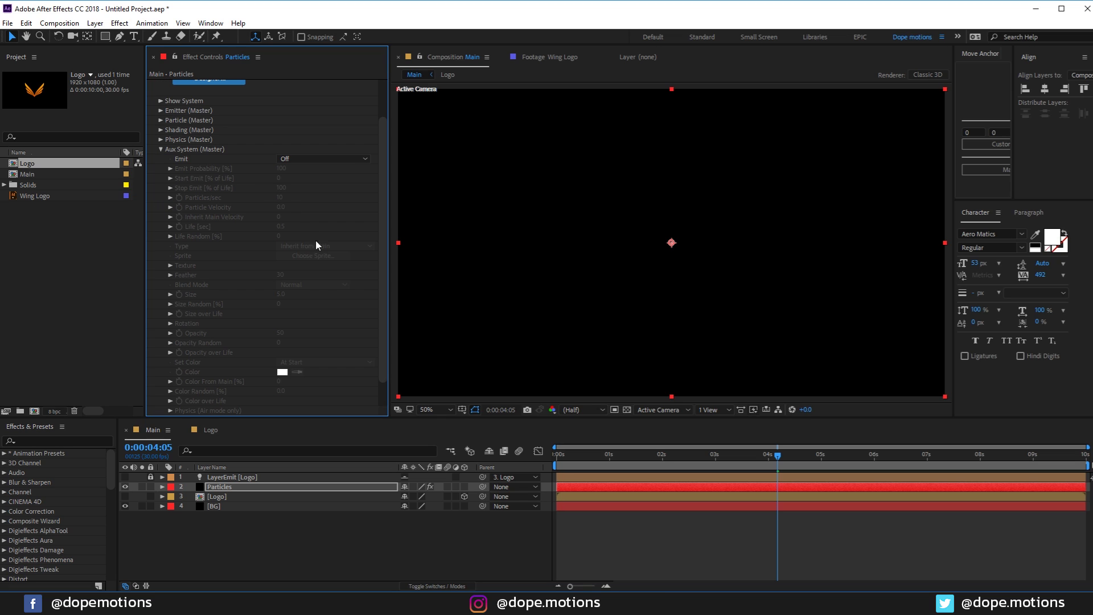
pyautogui.click(327, 160)
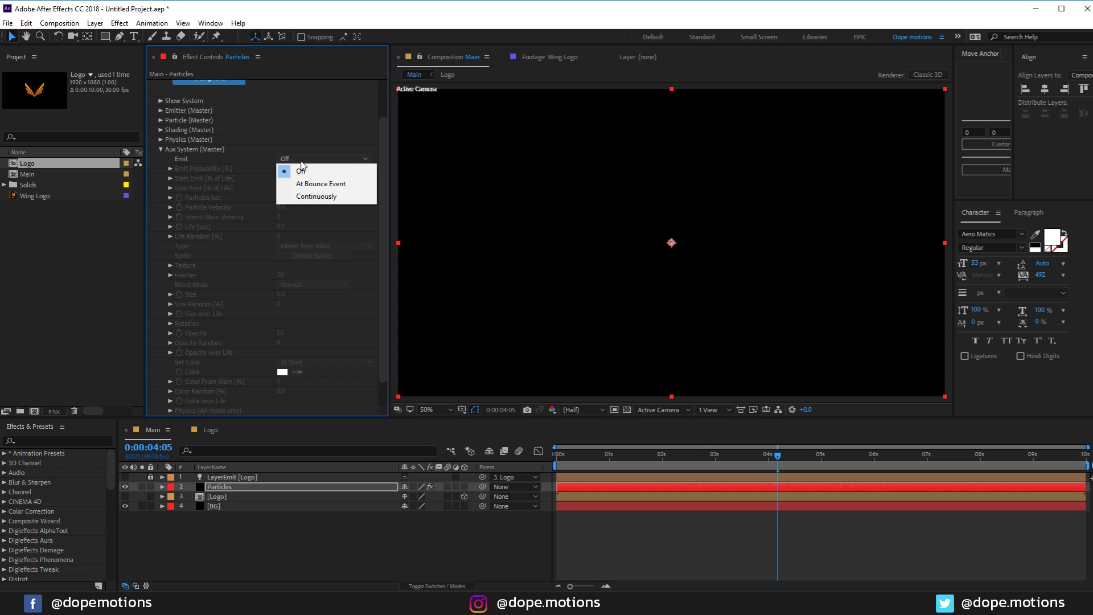
pyautogui.click(320, 197)
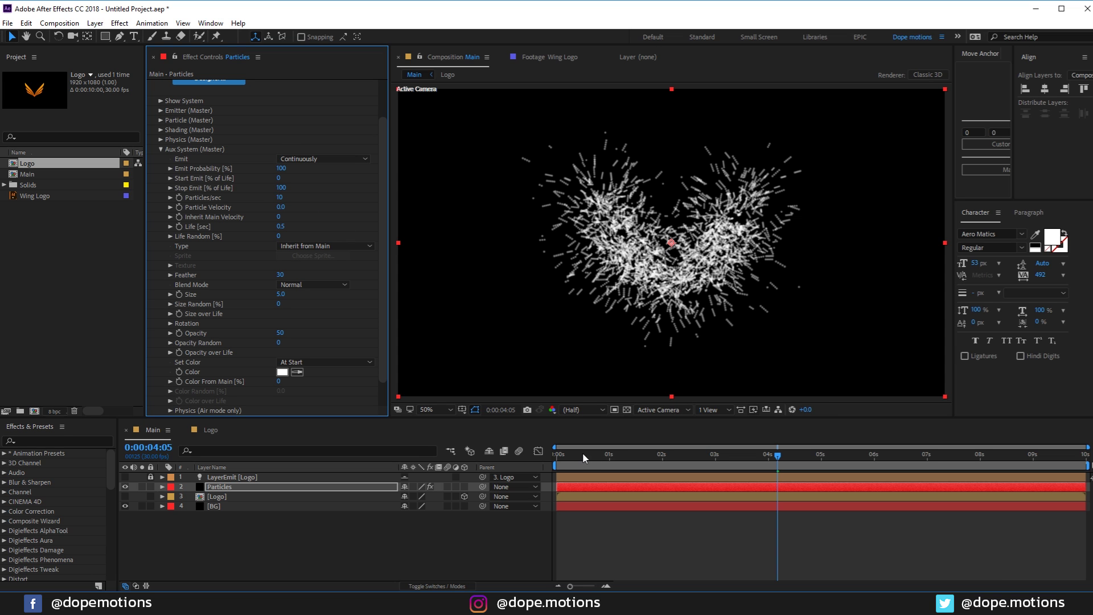
pyautogui.moveTo(583, 453); pyautogui.dragTo(717, 462)
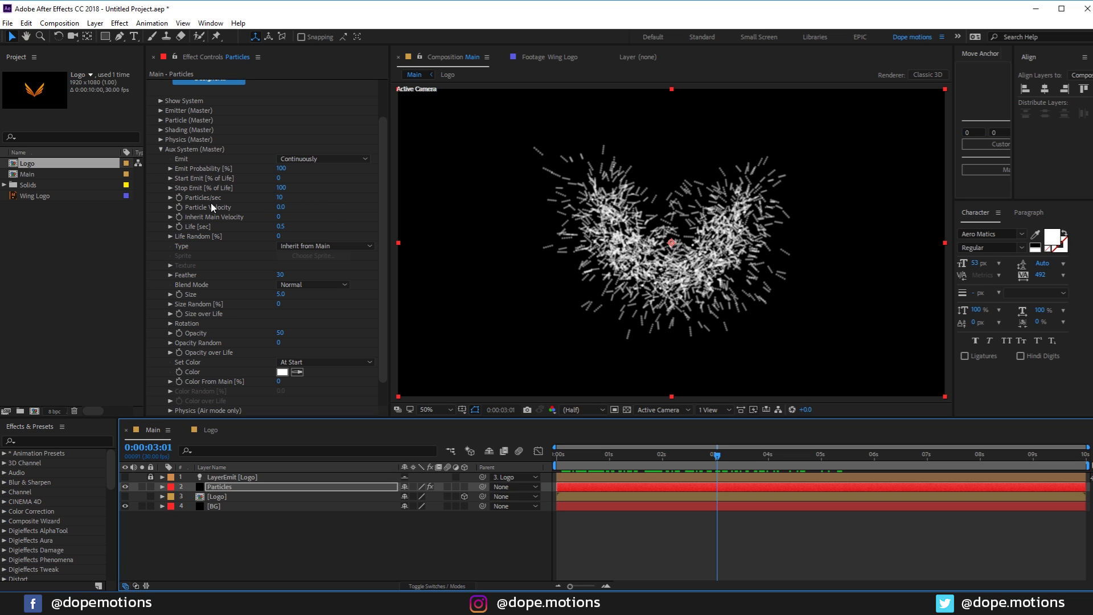
# Step: Give the aux particles 100 per second, Life 1, Feather 0 and Size 2
pyautogui.moveTo(278, 197); pyautogui.dragTo(326, 198)
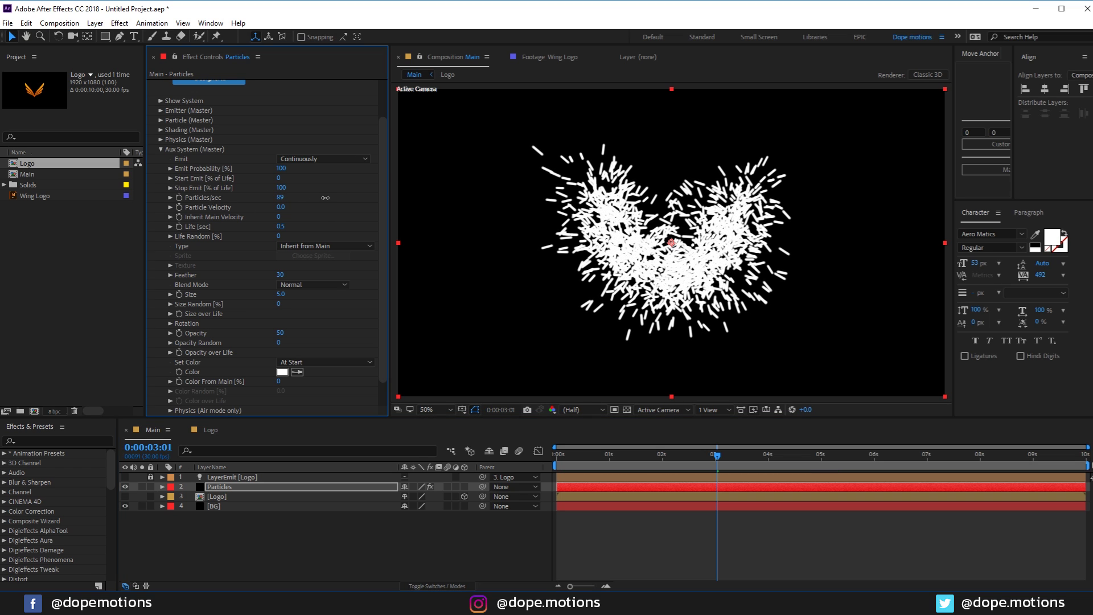
pyautogui.click(283, 198)
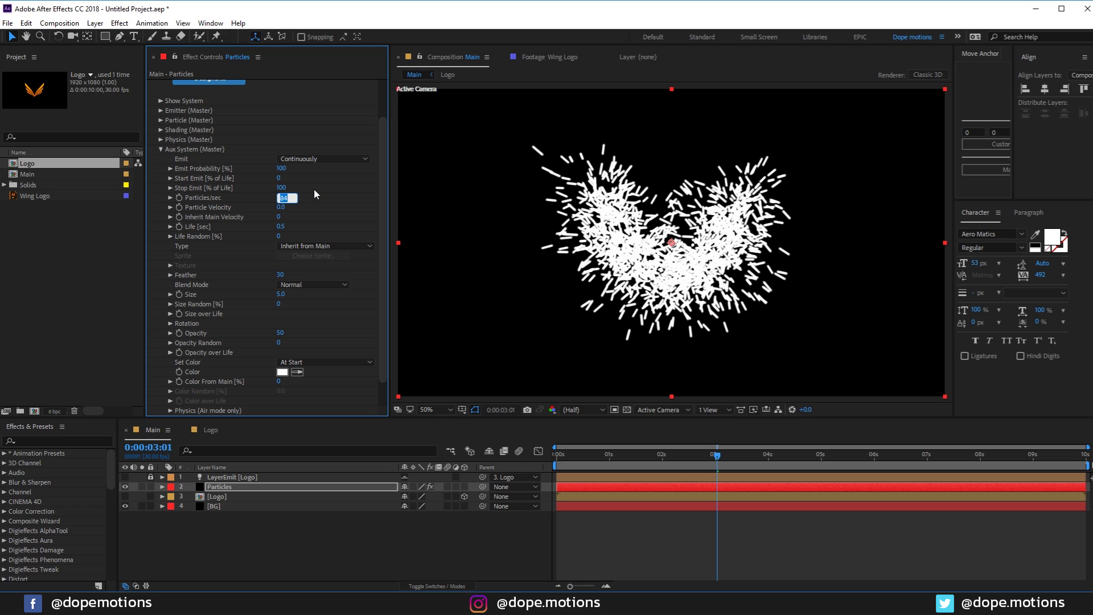
pyautogui.write('100')
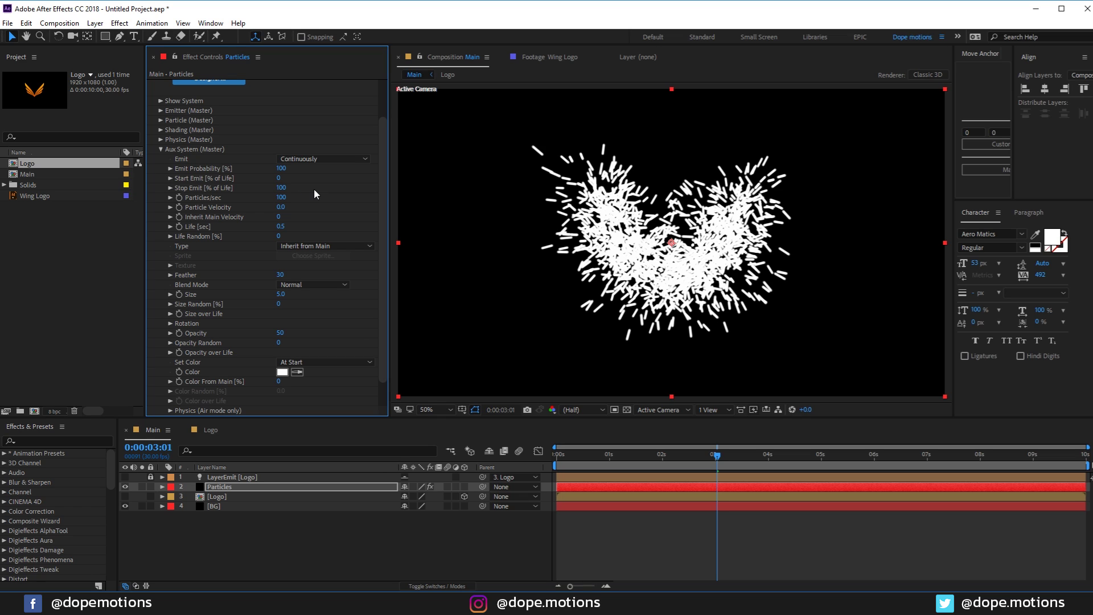
pyautogui.click(283, 227)
pyautogui.write('1')
pyautogui.press('Return')
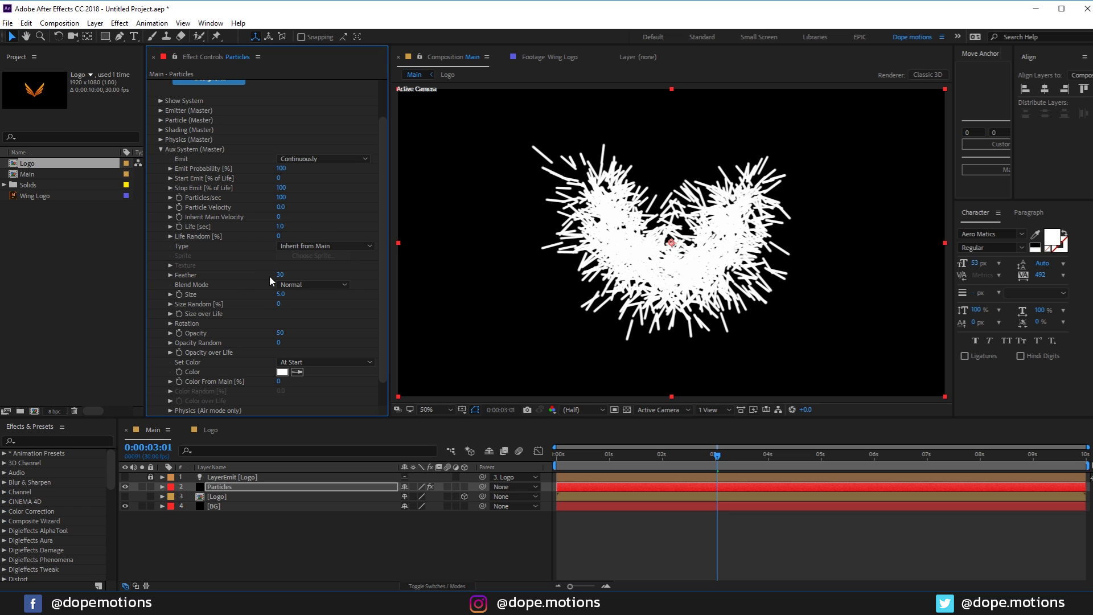
pyautogui.moveTo(280, 275); pyautogui.dragTo(189, 277)
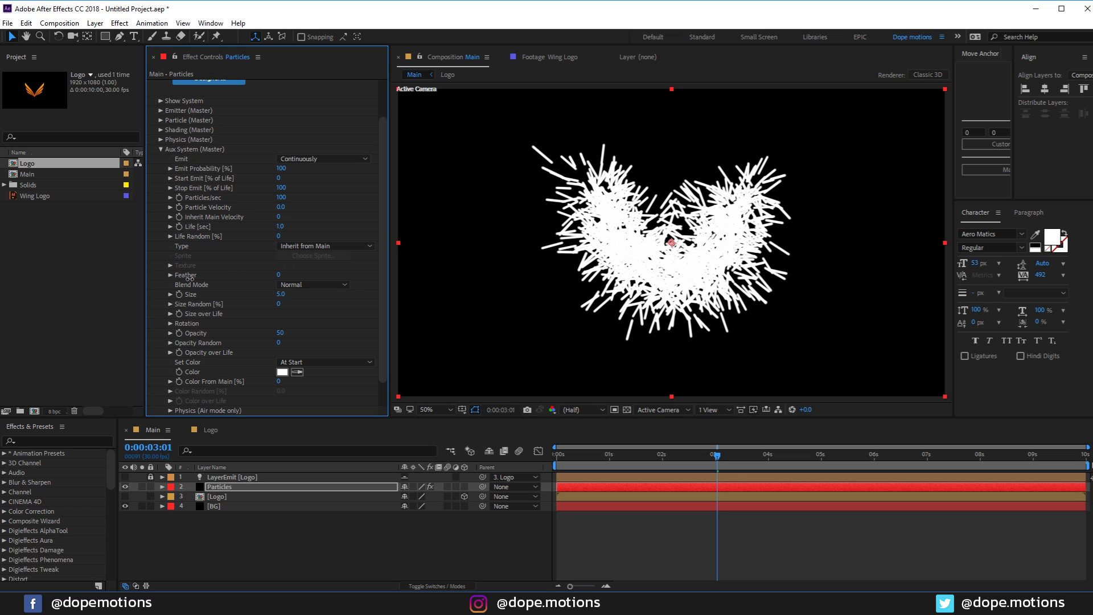
pyautogui.click(282, 294)
pyautogui.write('2')
pyautogui.press('Return')
# Step: Keyframe aux Life at 1 at two seconds, then 0 one frame later
pyautogui.moveTo(583, 458); pyautogui.dragTo(662, 471)
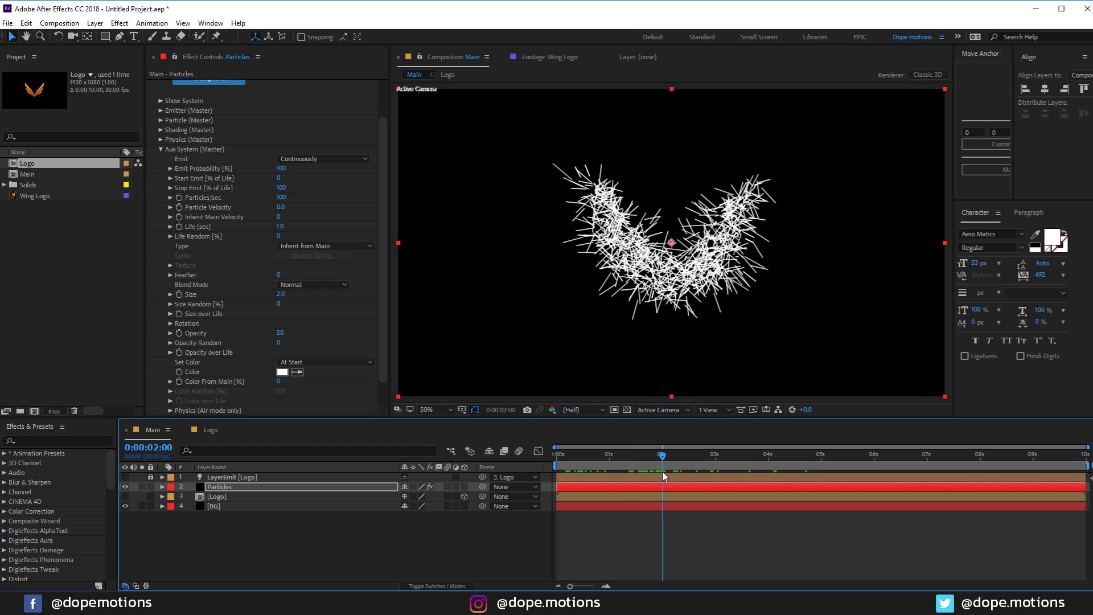
pyautogui.click(178, 227)
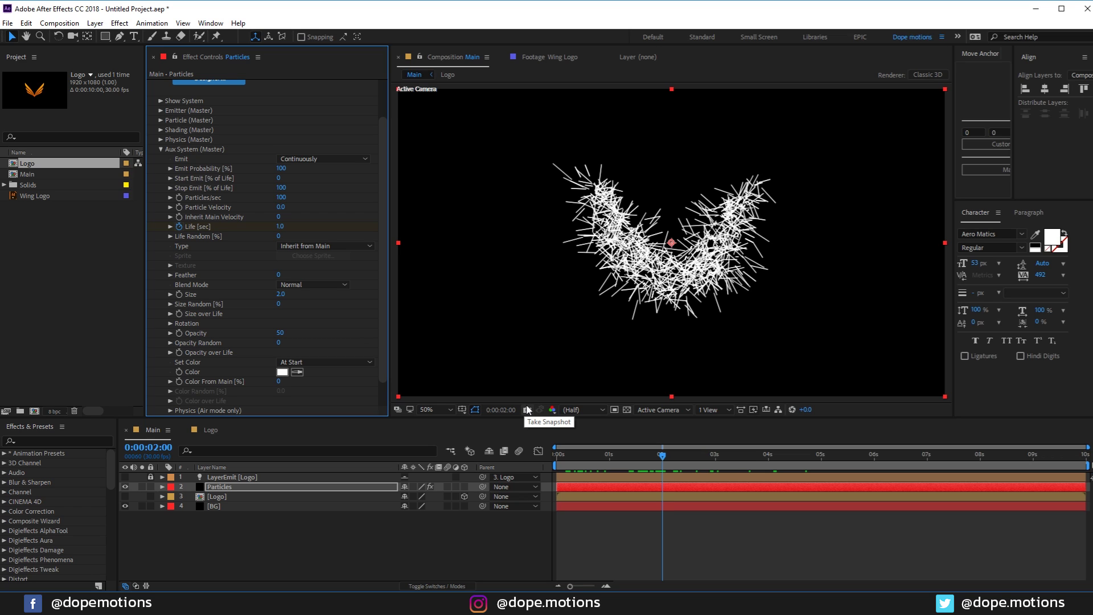
pyautogui.press('pagedown')
pyautogui.click(279, 226)
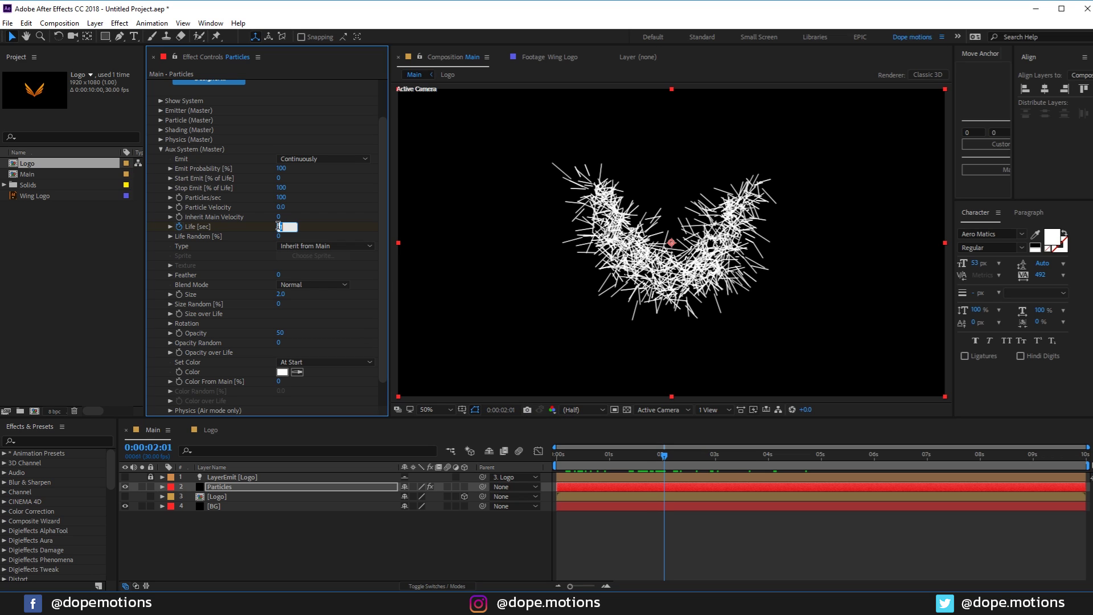
pyautogui.write('0')
pyautogui.press('Return')
pyautogui.moveTo(663, 458); pyautogui.dragTo(885, 487)
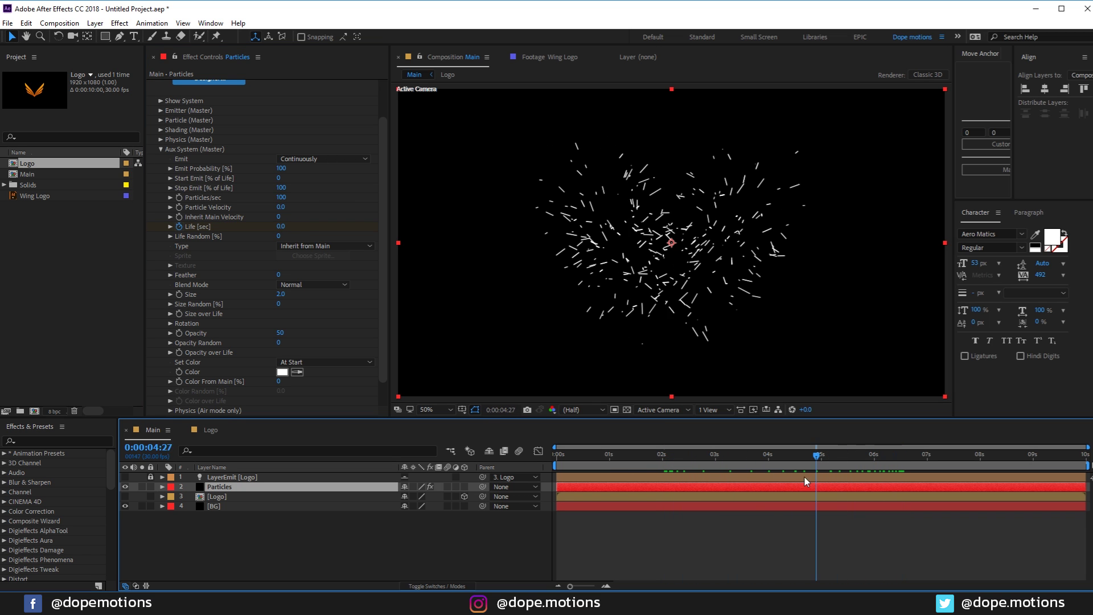
pyautogui.moveTo(804, 477)
pyautogui.mouseDown()
pyautogui.moveTo(714, 479)
pyautogui.moveTo(805, 480)
pyautogui.moveTo(794, 480)
pyautogui.mouseUp()
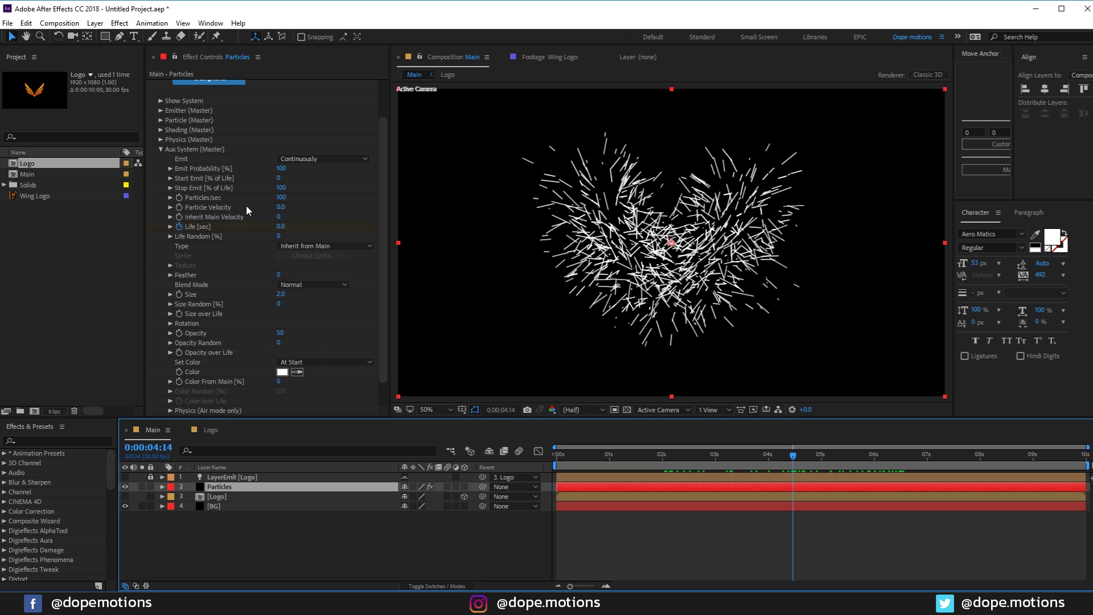
# Step: Set the Air turbulence Affect Position to 50
pyautogui.click(160, 149)
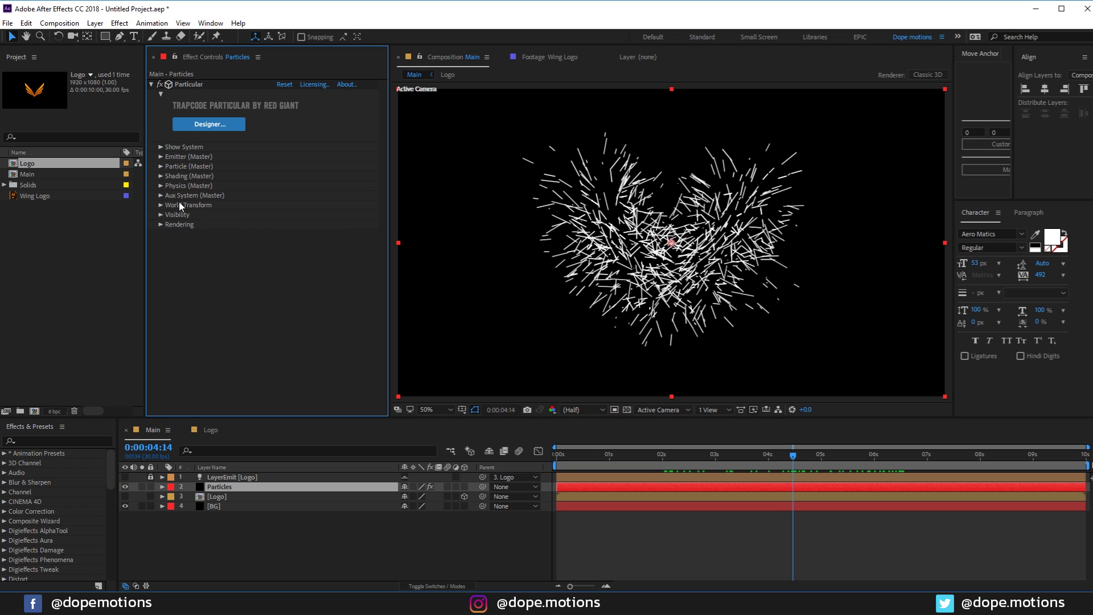
pyautogui.click(160, 186)
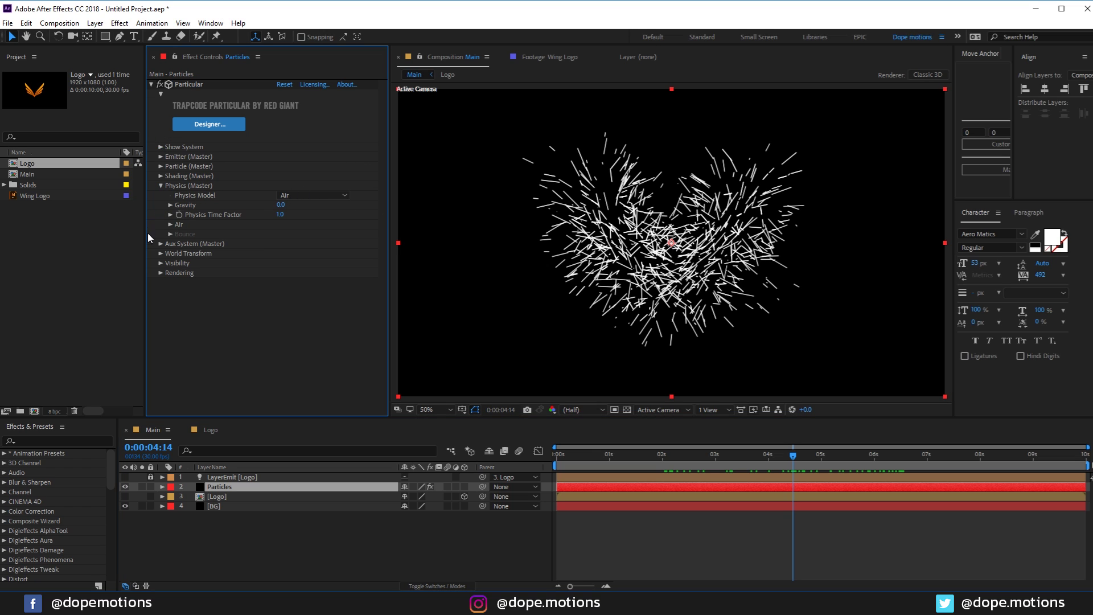
pyautogui.click(170, 225)
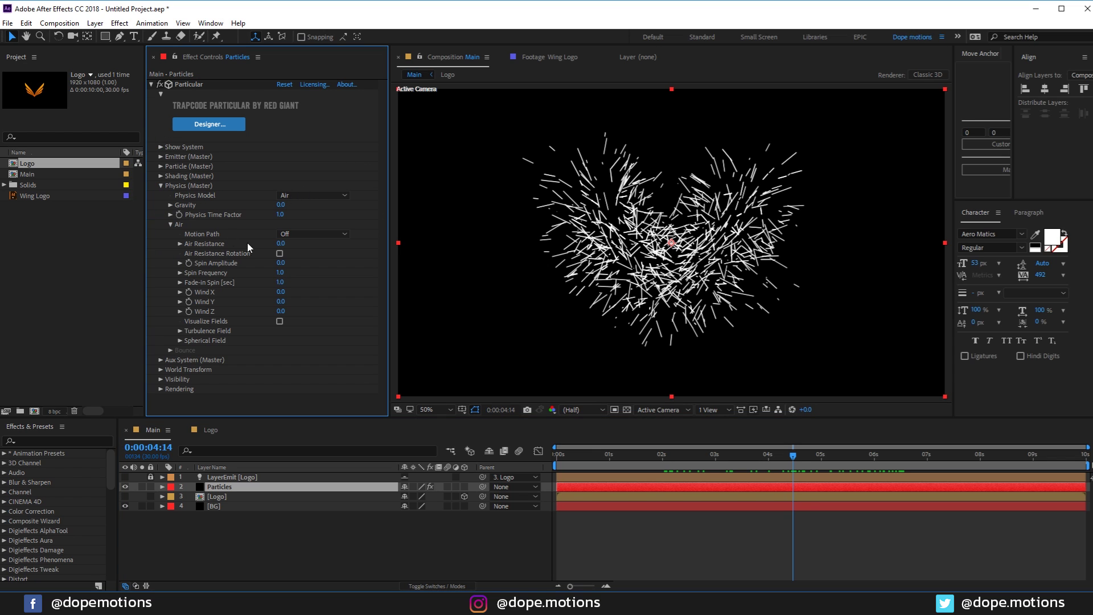
pyautogui.click(185, 333)
pyautogui.scroll(-2, 189, 369)
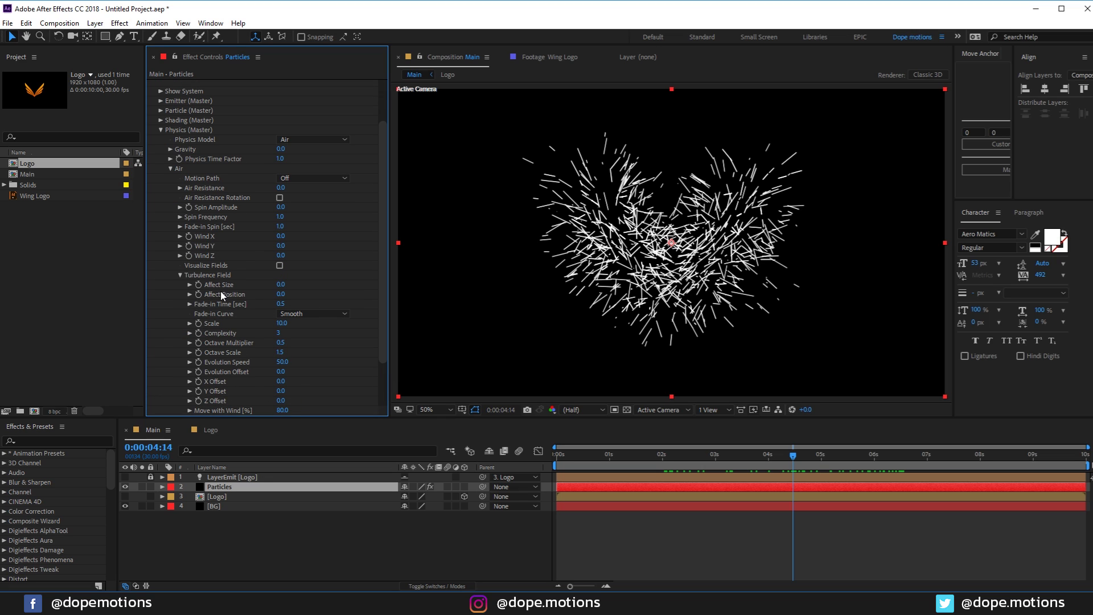
pyautogui.click(283, 295)
pyautogui.write('50')
pyautogui.moveTo(678, 453)
pyautogui.mouseDown()
pyautogui.moveTo(784, 454)
pyautogui.moveTo(670, 449)
pyautogui.moveTo(689, 455)
pyautogui.mouseUp()
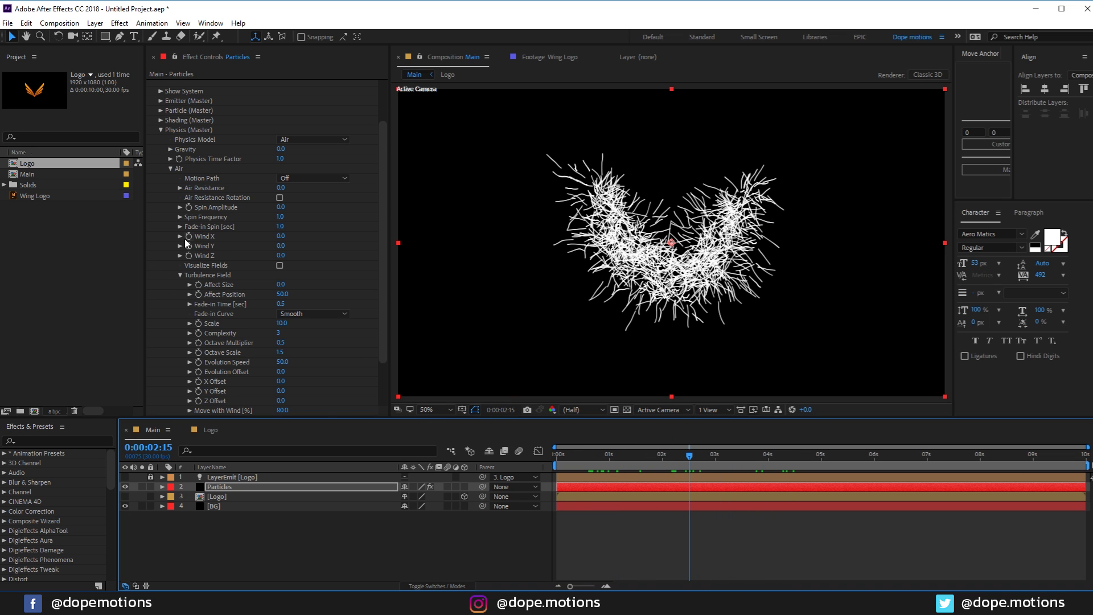
# Step: Set Wind Y to -100 so the particles rise
pyautogui.click(280, 247)
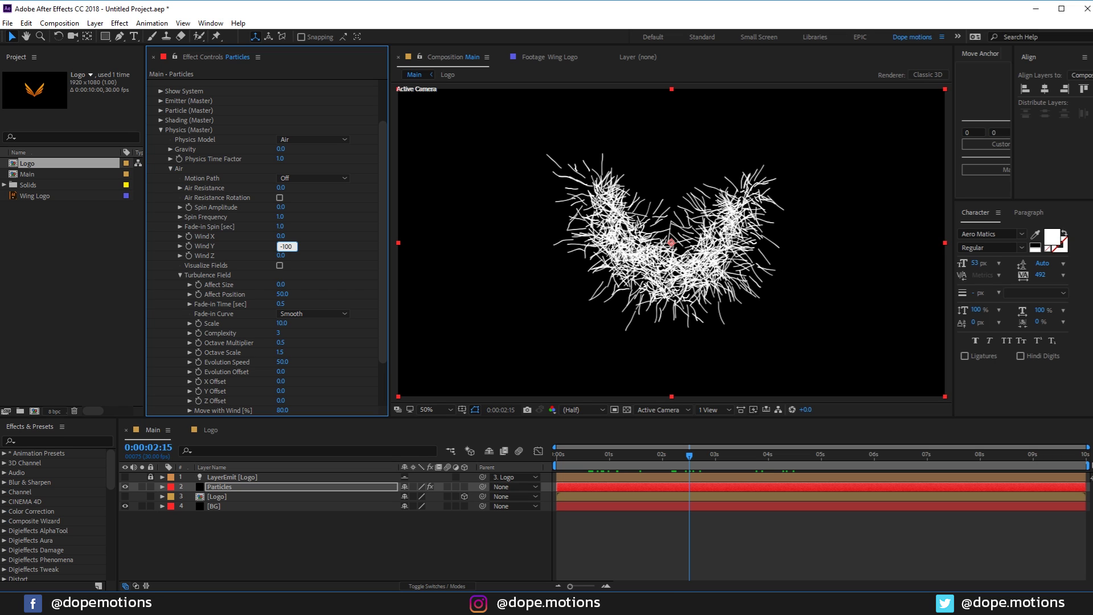
pyautogui.write('-100')
pyautogui.press('Return')
pyautogui.moveTo(579, 459); pyautogui.dragTo(659, 456)
pyautogui.press('/')
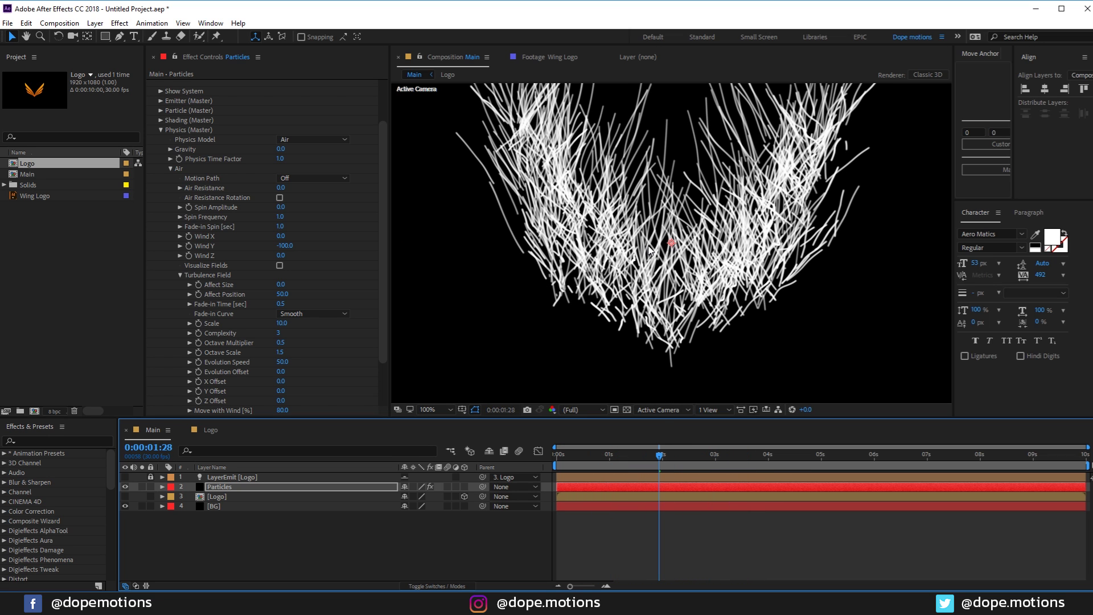
pyautogui.press(',')
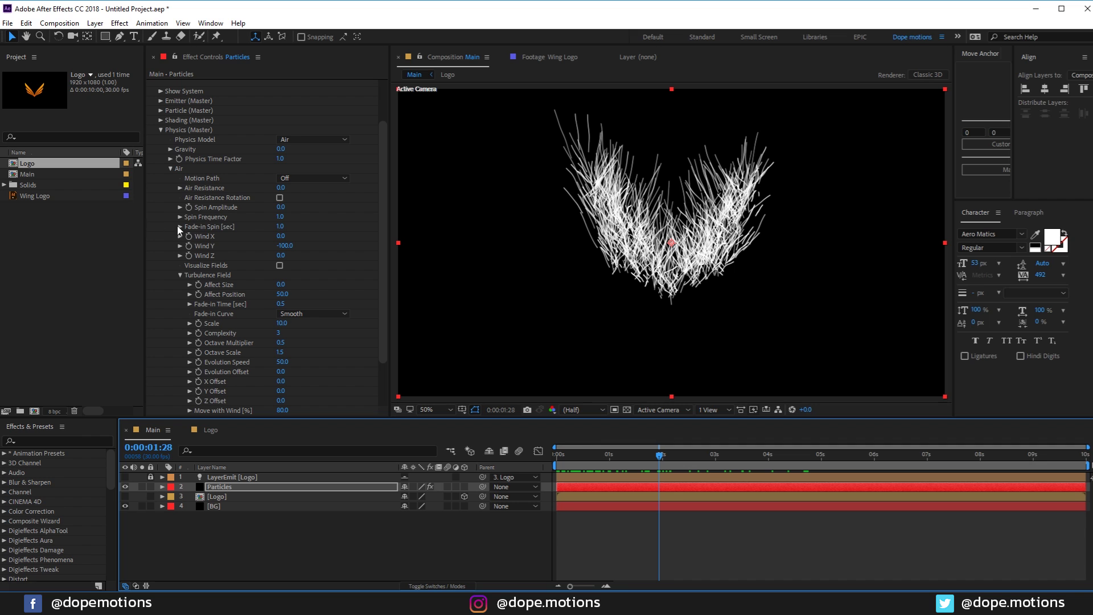
# Step: Try a higher Spin Amplitude for curly strands, then reset it to 0
pyautogui.moveTo(283, 209); pyautogui.dragTo(486, 275)
pyautogui.moveTo(579, 460); pyautogui.dragTo(721, 453)
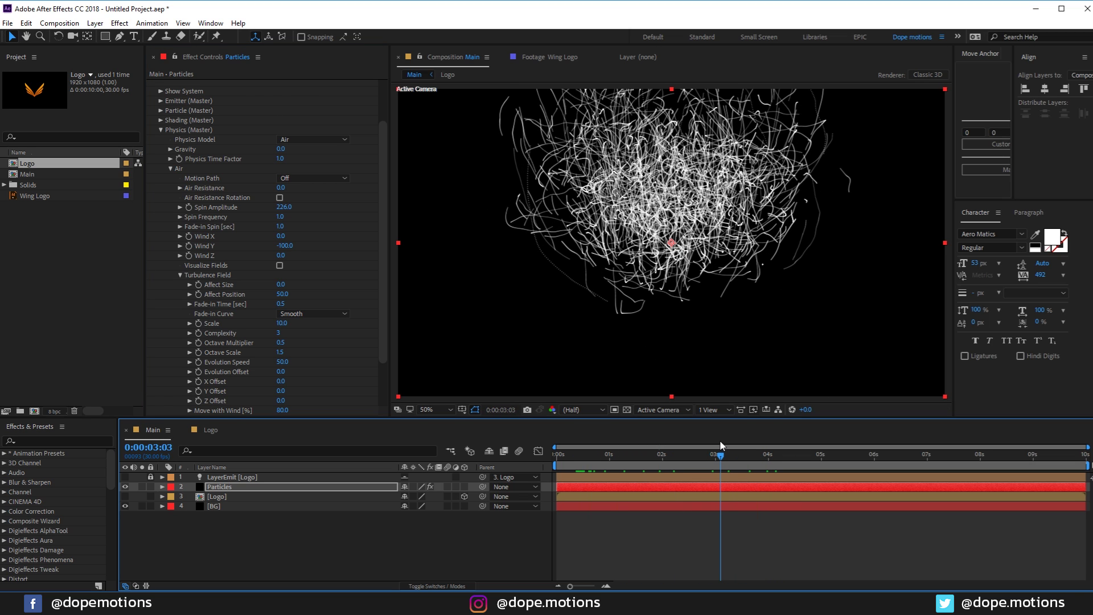
pyautogui.click(283, 207)
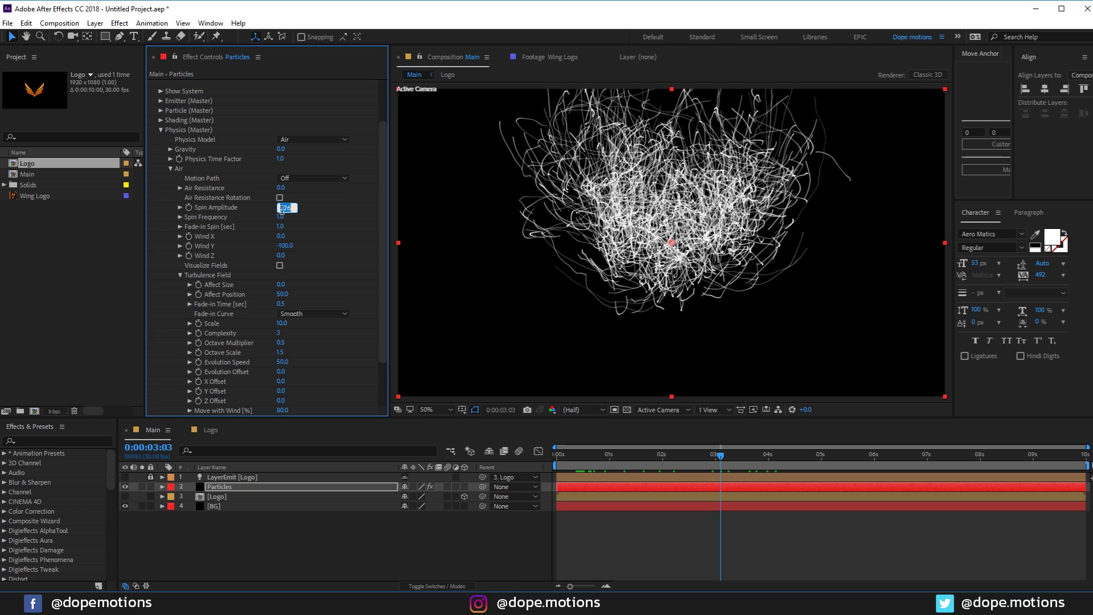
pyautogui.write('0')
pyautogui.press('Return')
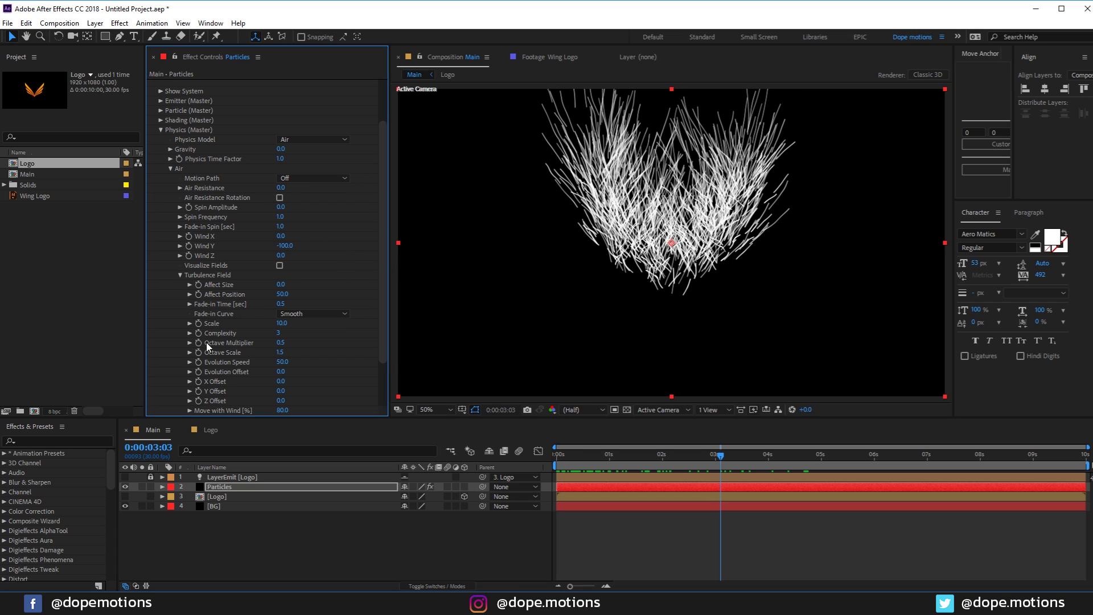
# Step: Set the turbulence Scale to 5 and collapse the physics settings
pyautogui.click(281, 323)
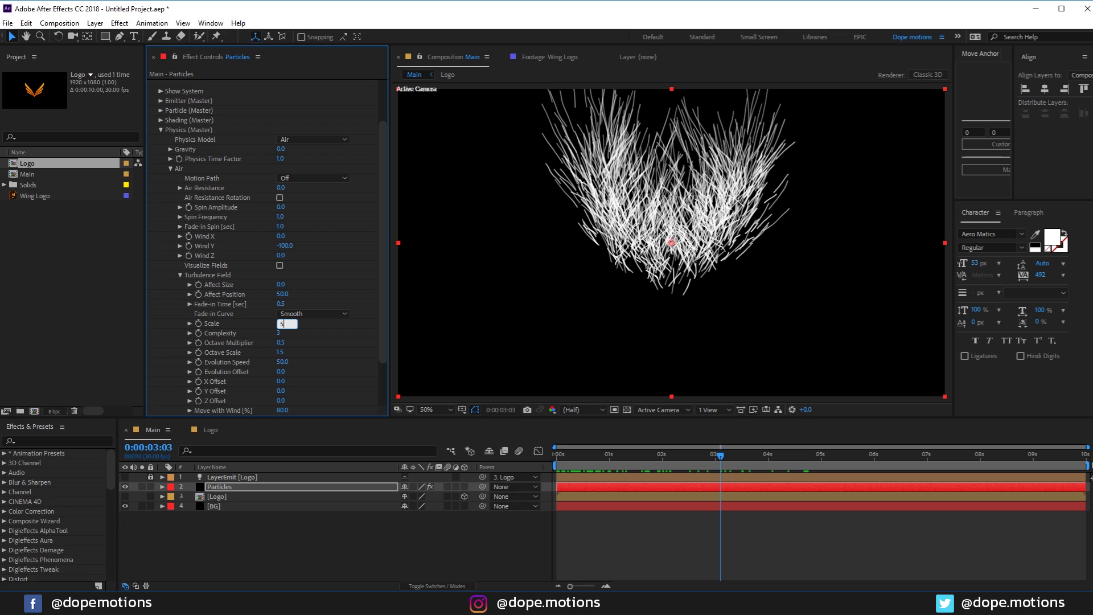
pyautogui.write('5')
pyautogui.press('Return')
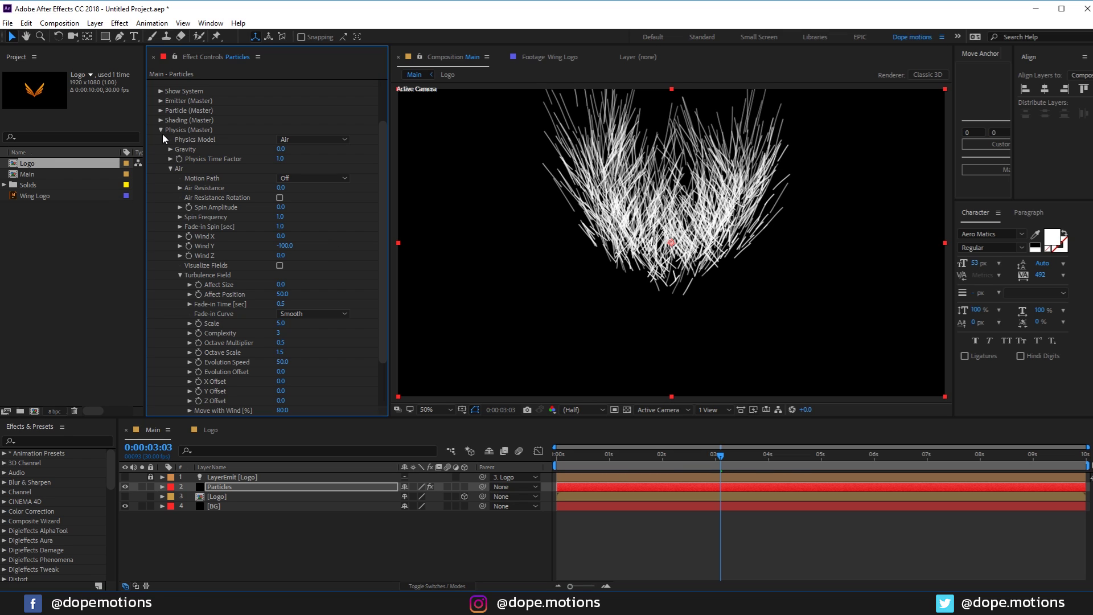
pyautogui.click(161, 131)
pyautogui.click(165, 194)
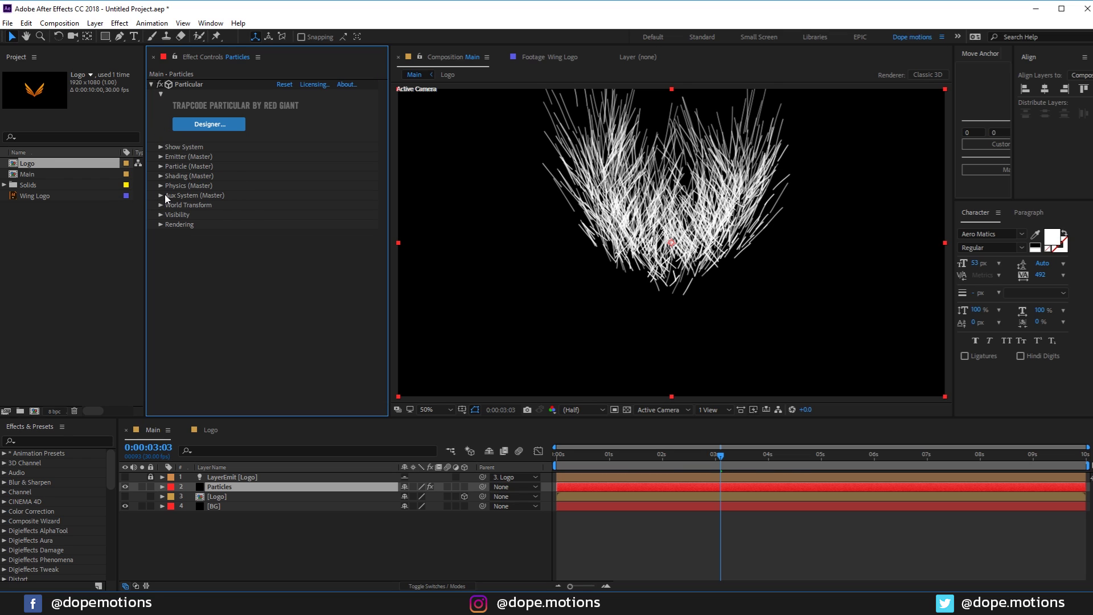
# Step: Try aux Inherit Main Velocity values of 20 and then 46
pyautogui.click(161, 195)
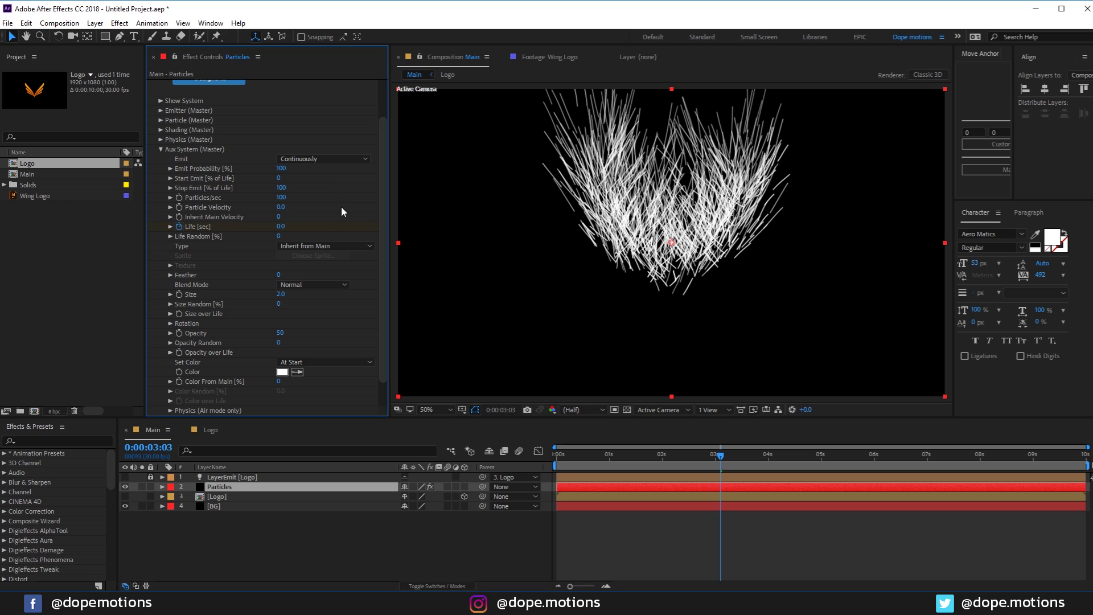
pyautogui.click(278, 217)
pyautogui.write('20')
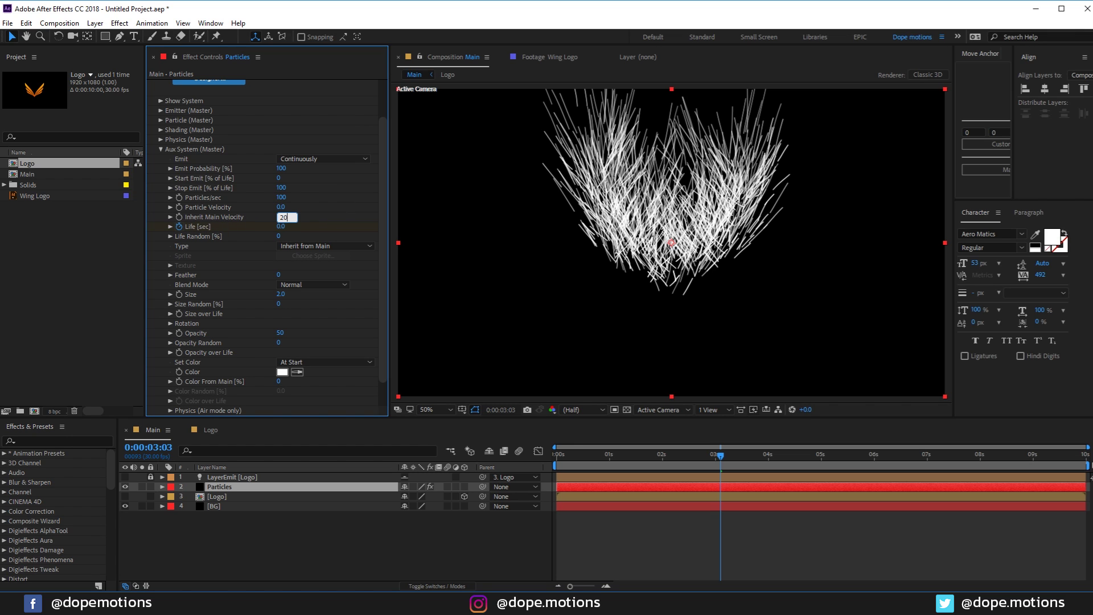
pyautogui.press('Return')
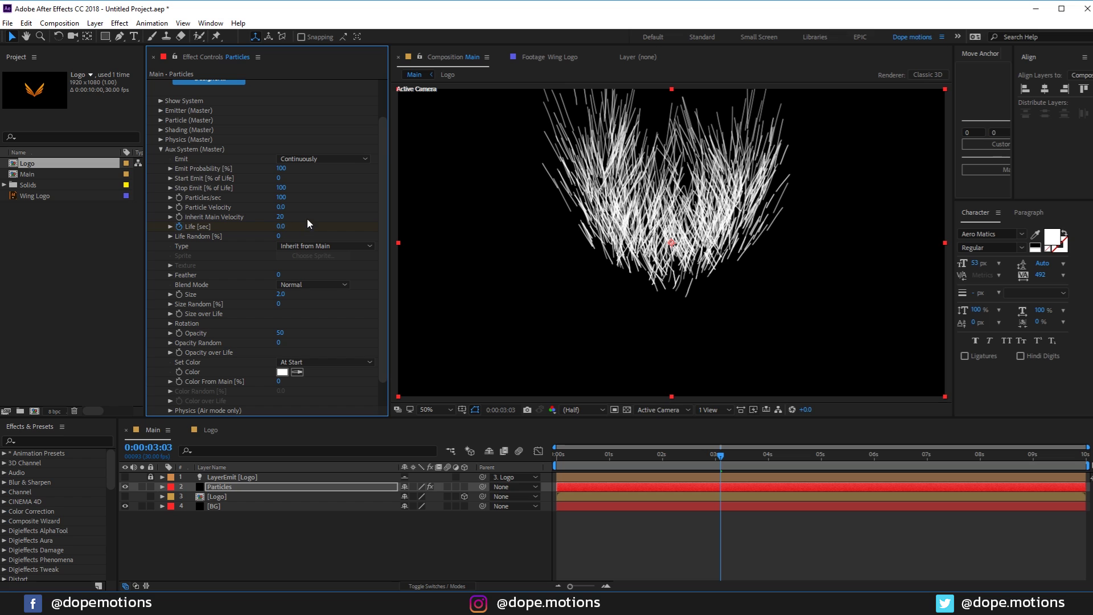
pyautogui.moveTo(280, 217); pyautogui.dragTo(299, 217)
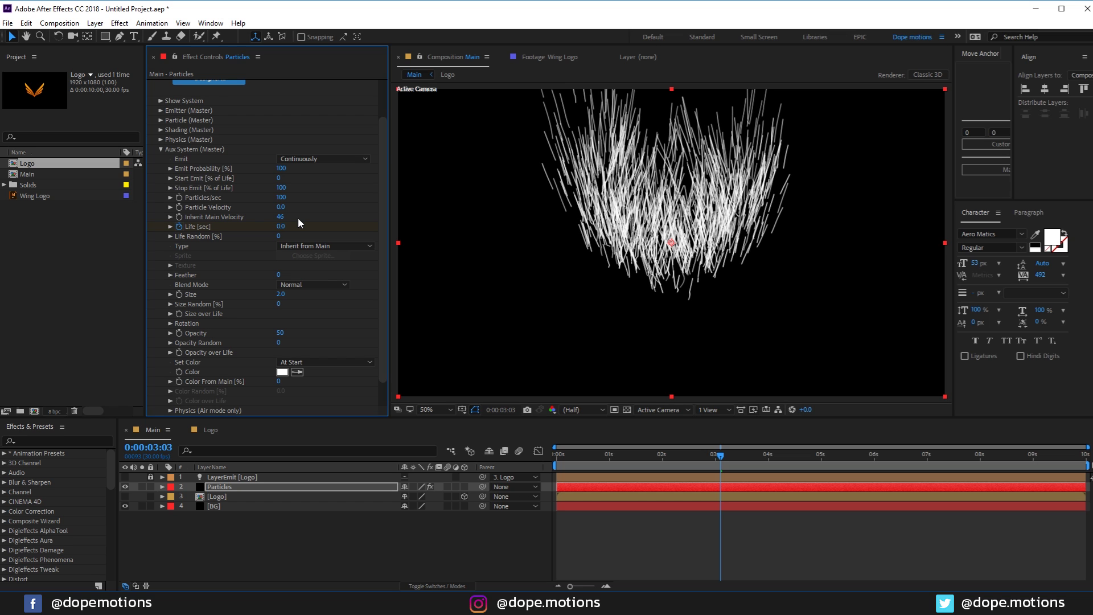
pyautogui.moveTo(720, 456)
pyautogui.mouseDown()
pyautogui.moveTo(642, 455)
pyautogui.moveTo(728, 455)
pyautogui.mouseUp()
pyautogui.click(656, 455)
# Step: Set aux Life to 1 second, Inherit Main Velocity 0, and Particle Velocity 20
pyautogui.moveTo(279, 226); pyautogui.dragTo(282, 240)
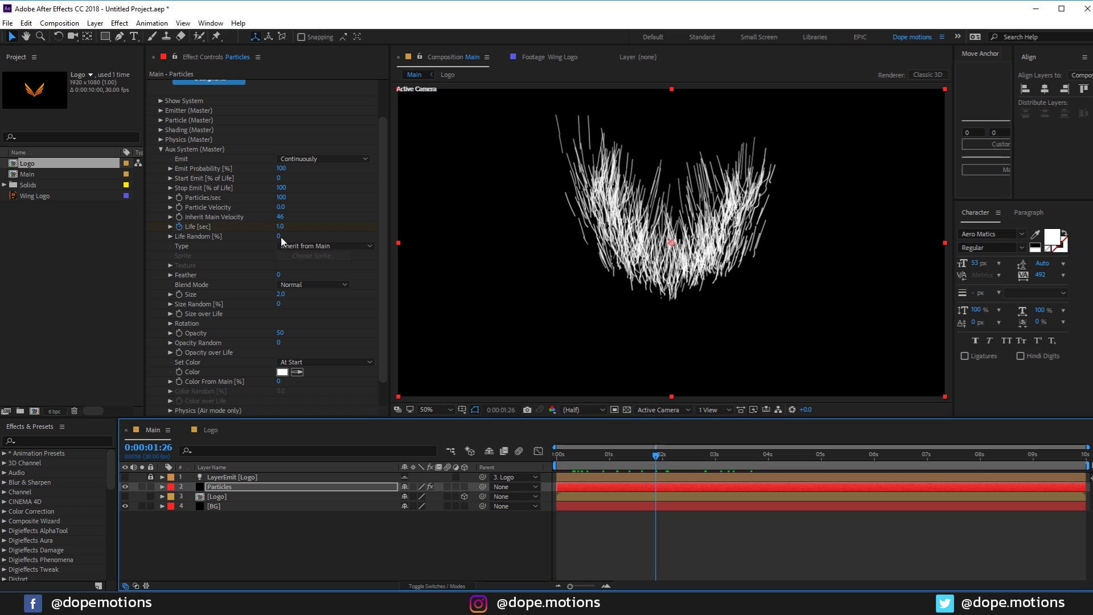
pyautogui.click(283, 217)
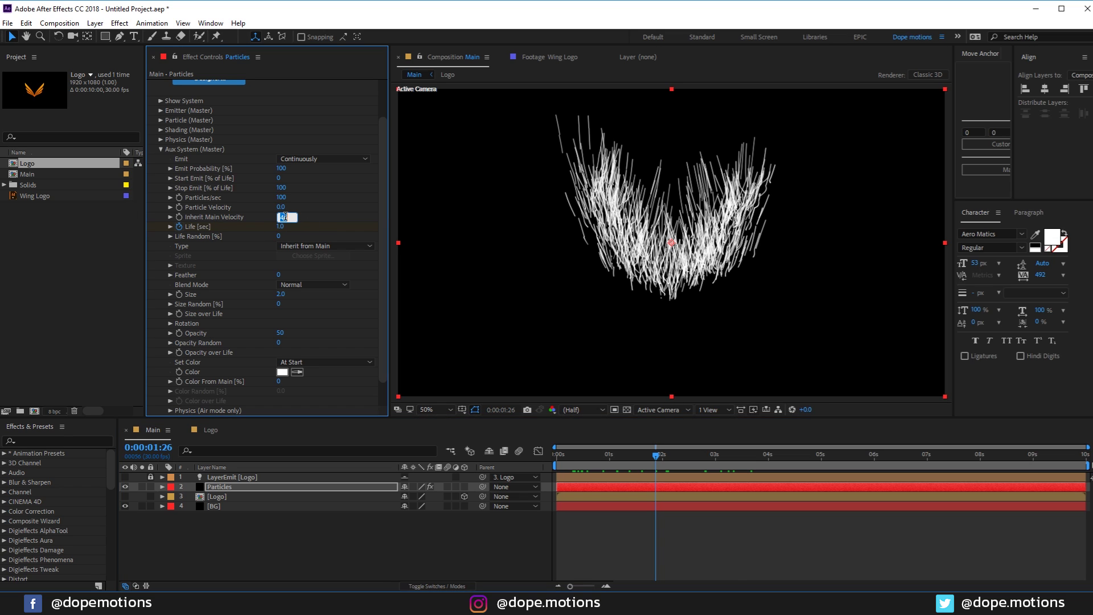
pyautogui.write('0')
pyautogui.press('Return')
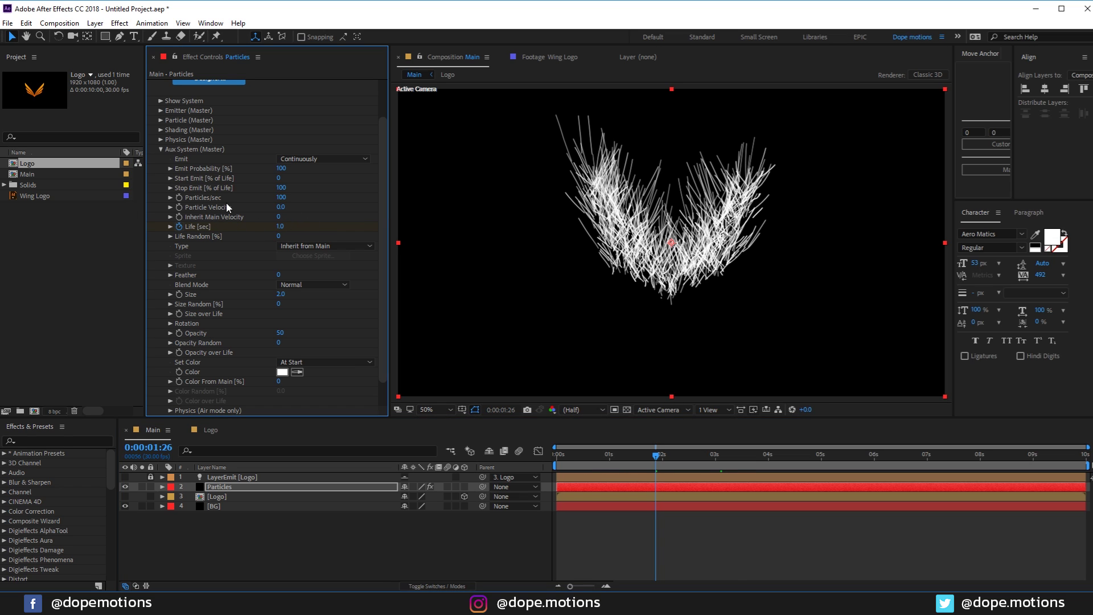
pyautogui.click(281, 207)
pyautogui.press('Return')
pyautogui.moveTo(642, 455); pyautogui.dragTo(663, 464)
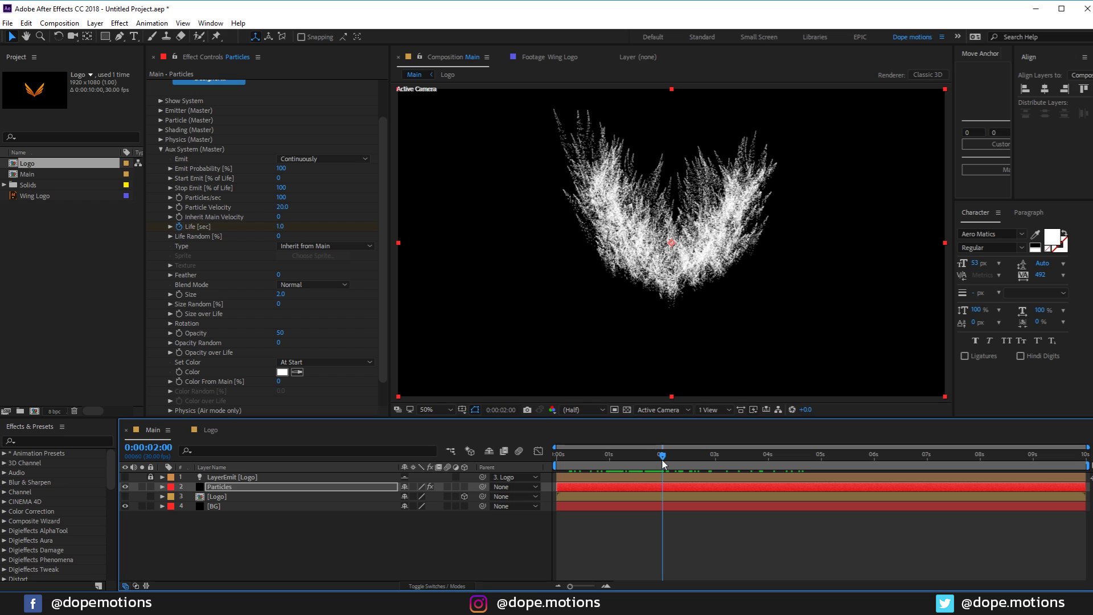
pyautogui.click(228, 497)
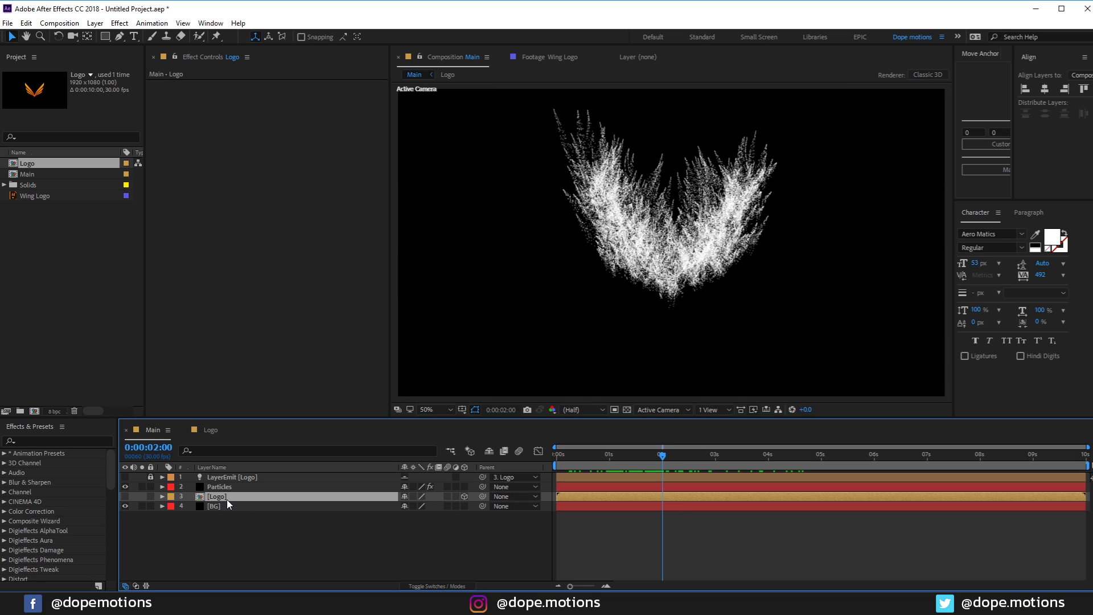
# Step: Duplicate the Logo layer and keyframe its Opacity from 0% at 1:16 to 100% at 2:00
pyautogui.hotkey('ctrl', 'd')
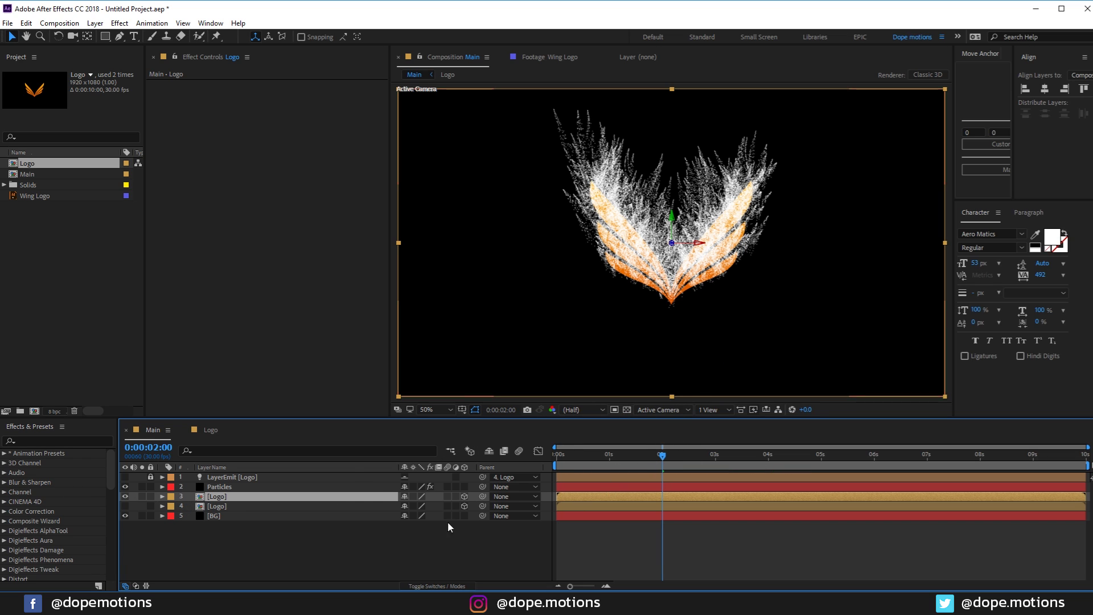
pyautogui.press('t')
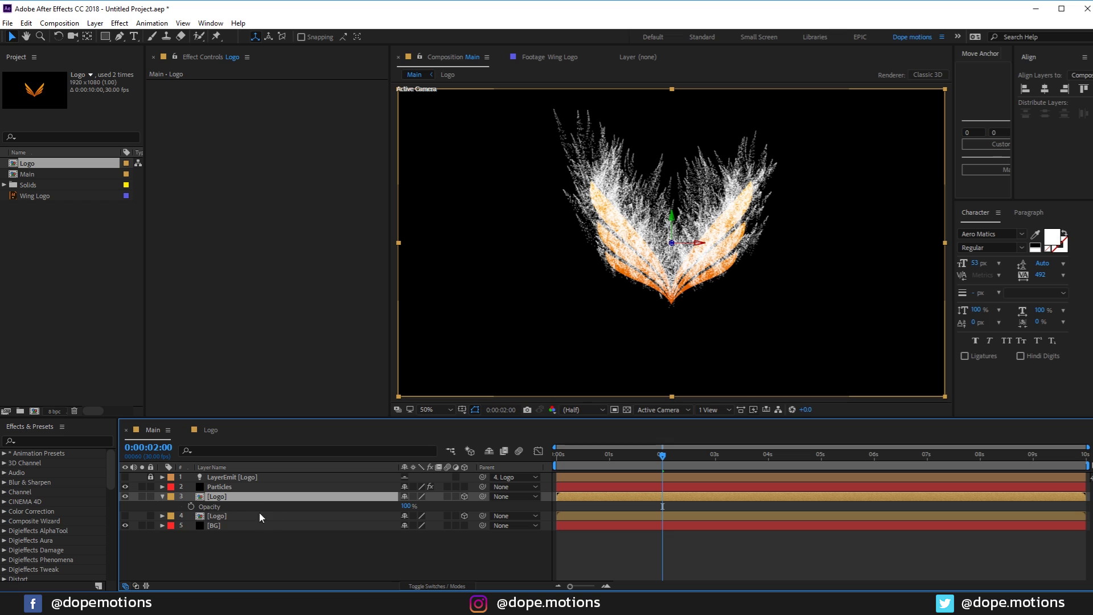
pyautogui.click(190, 506)
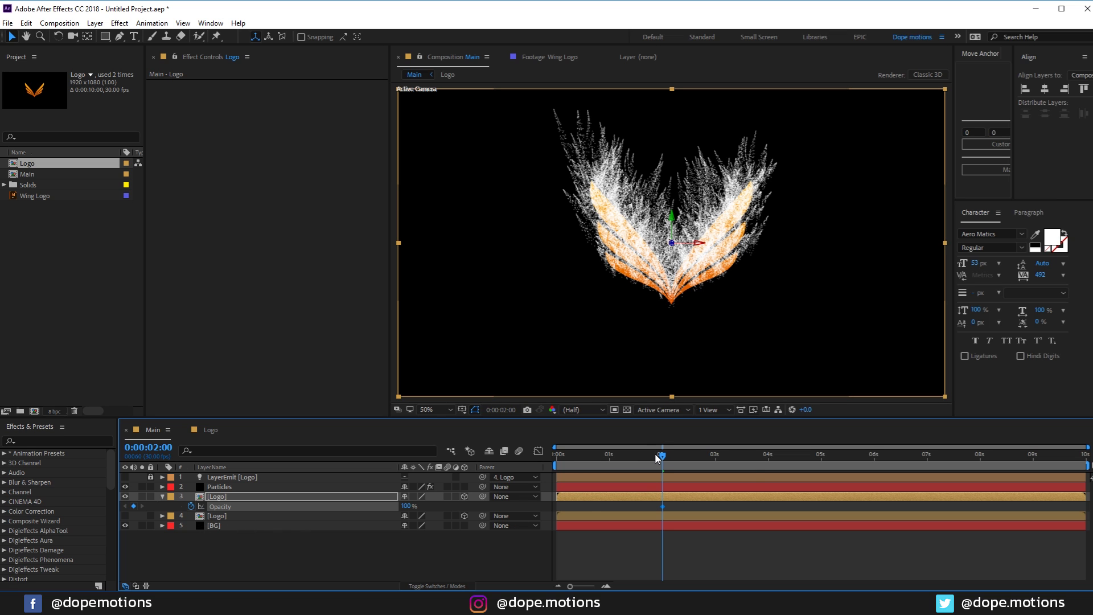
pyautogui.moveTo(658, 458); pyautogui.dragTo(638, 456)
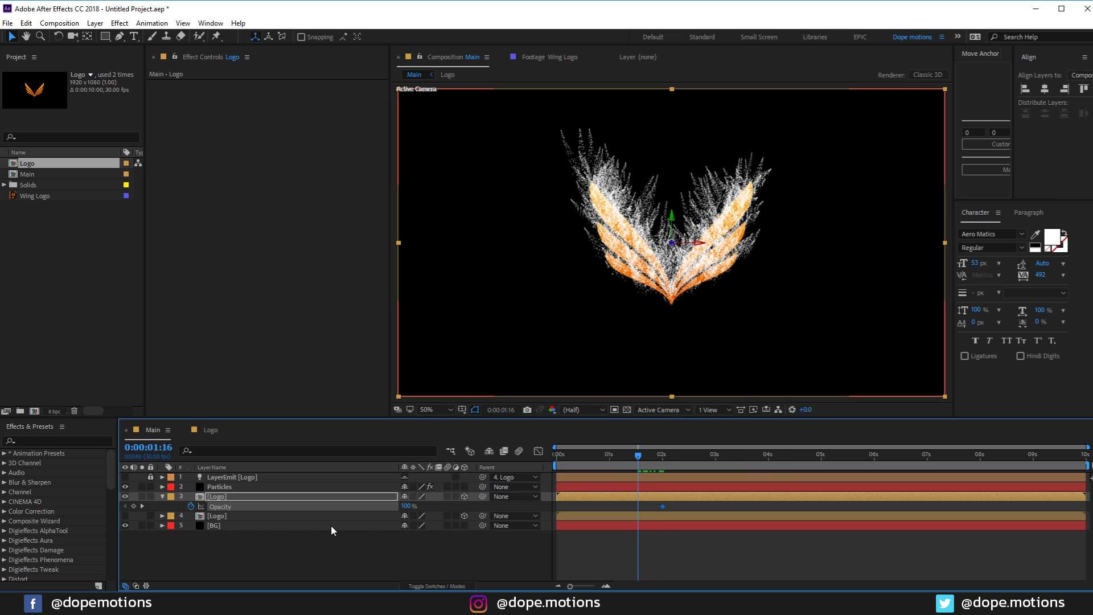
pyautogui.moveTo(406, 506); pyautogui.dragTo(291, 511)
# Step: Preview the logo fade-in, then select the Particles layer
pyautogui.press('space')
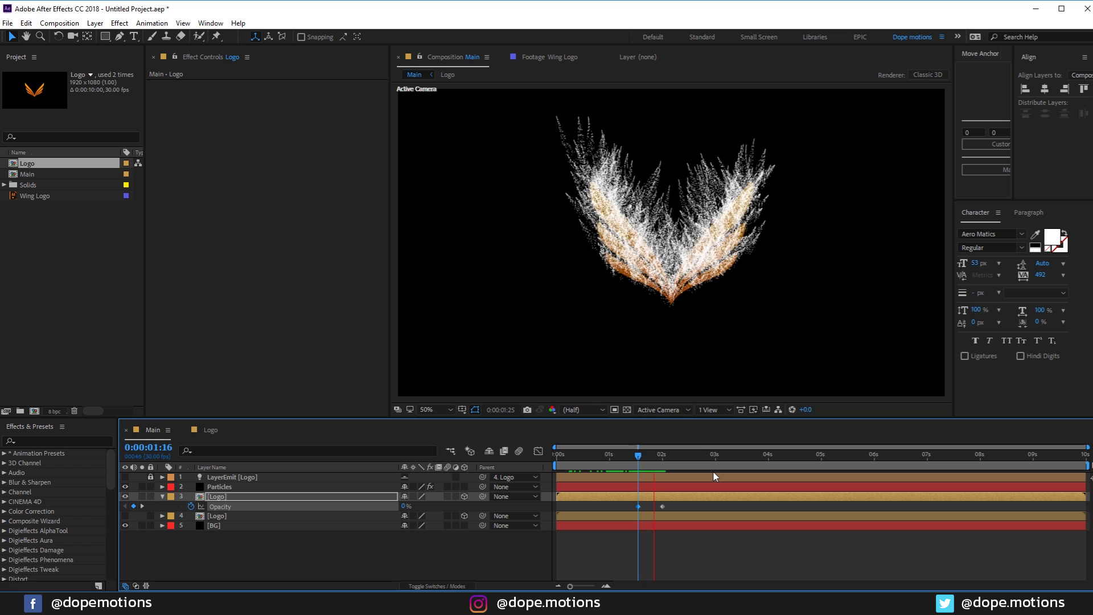
pyautogui.press('space')
pyautogui.moveTo(759, 463); pyautogui.dragTo(674, 459)
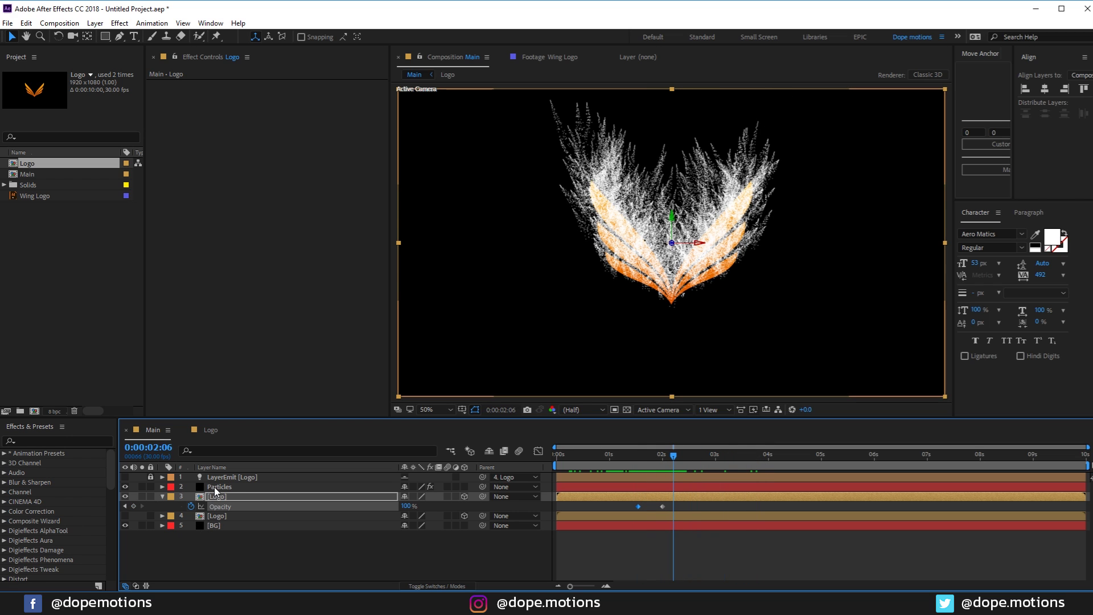
pyautogui.click(217, 487)
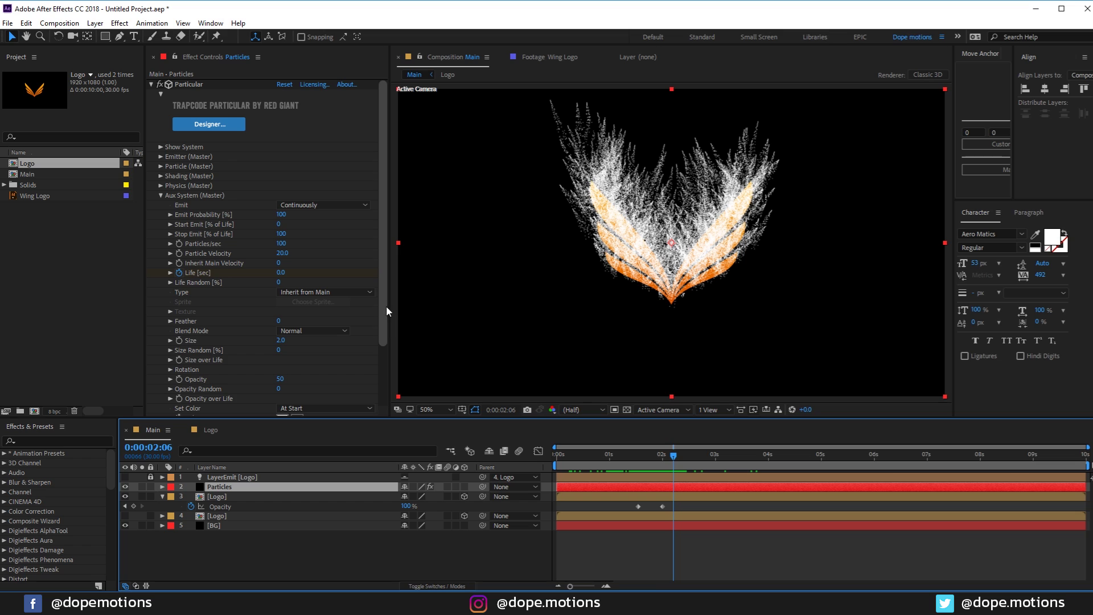
pyautogui.moveTo(386, 305); pyautogui.dragTo(380, 399)
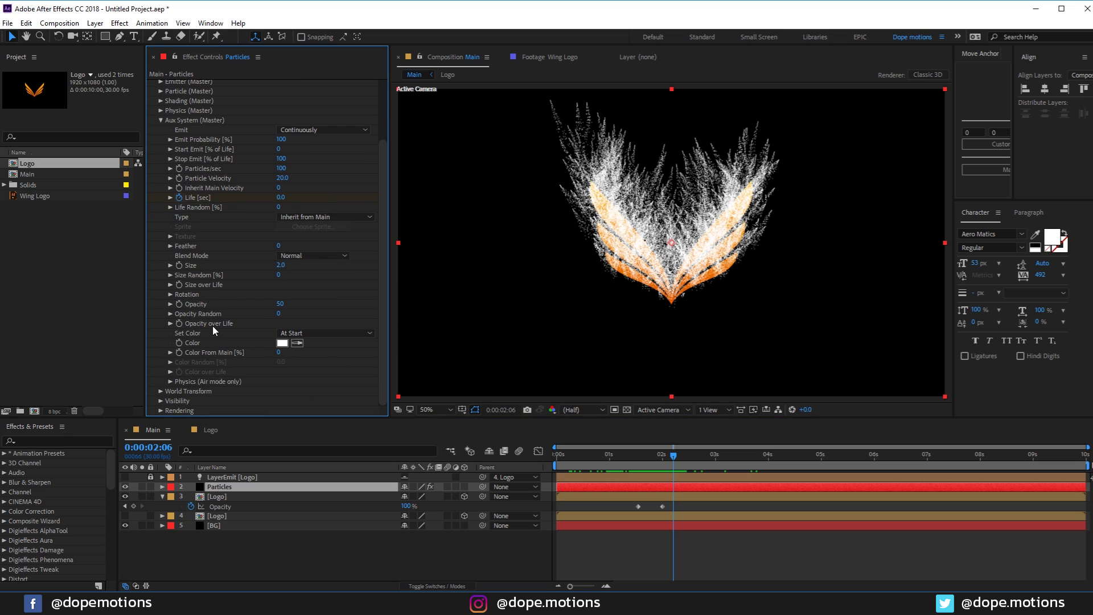
# Step: Set the Aux System Set Color to Over Life and apply the white-to-black gradient preset
pyautogui.click(316, 333)
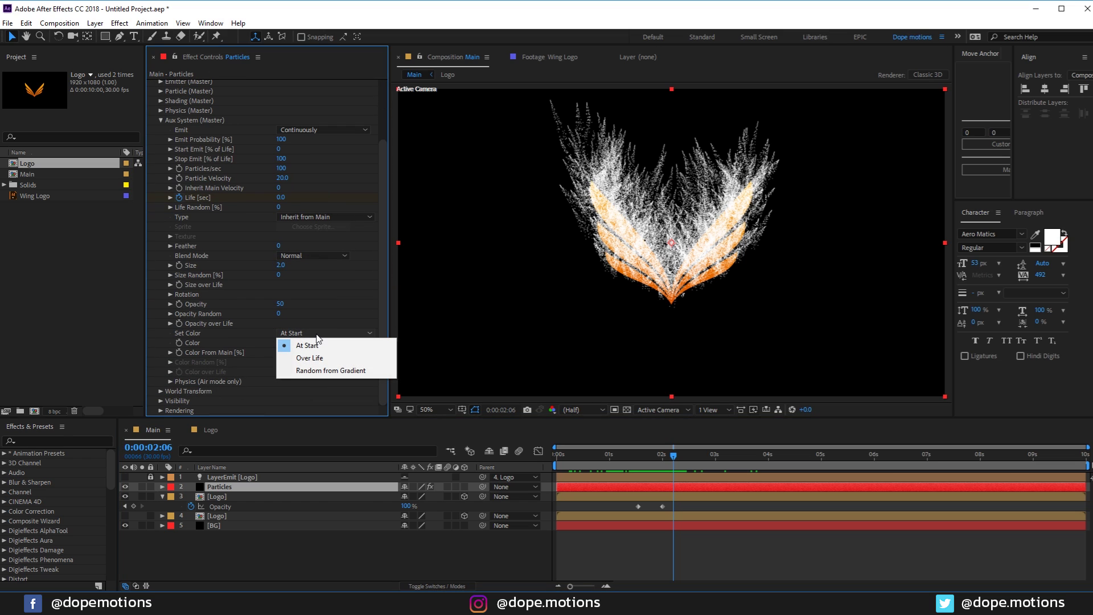
pyautogui.click(309, 357)
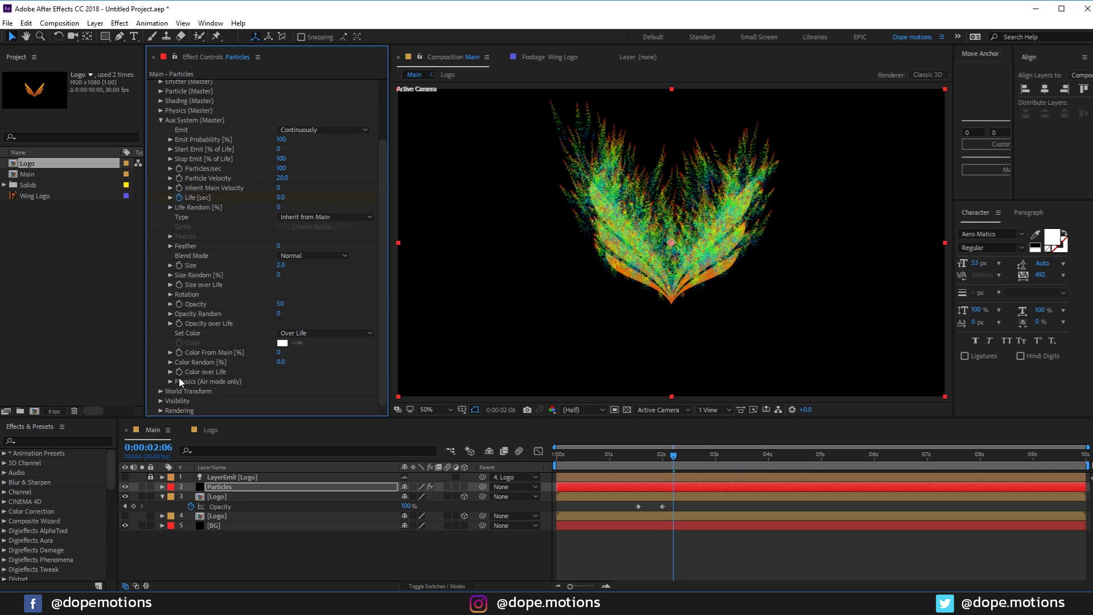
pyautogui.click(170, 371)
pyautogui.click(339, 336)
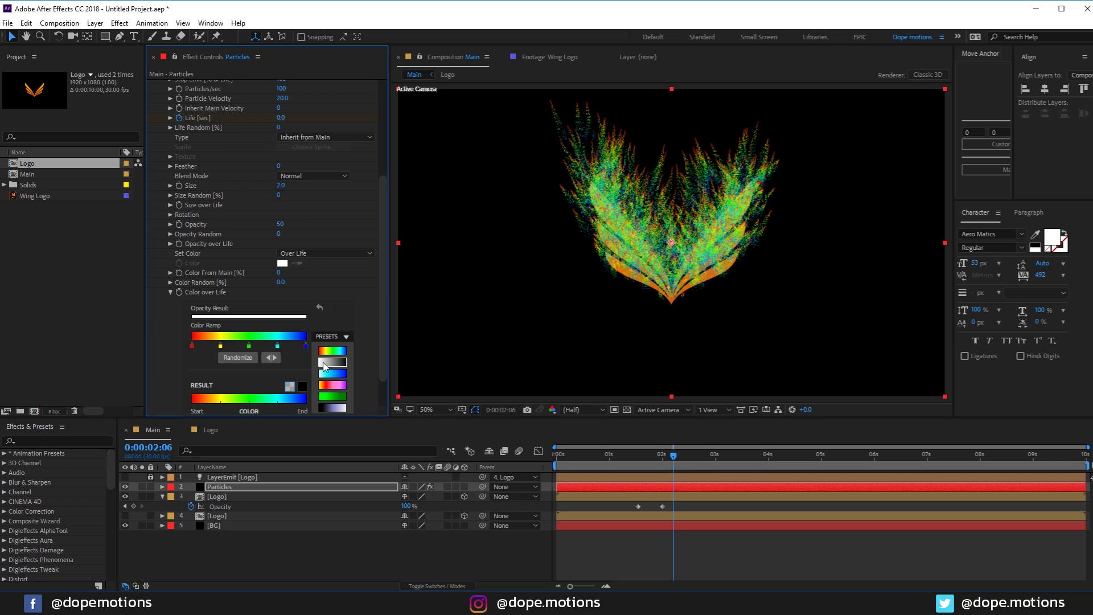
pyautogui.click(327, 369)
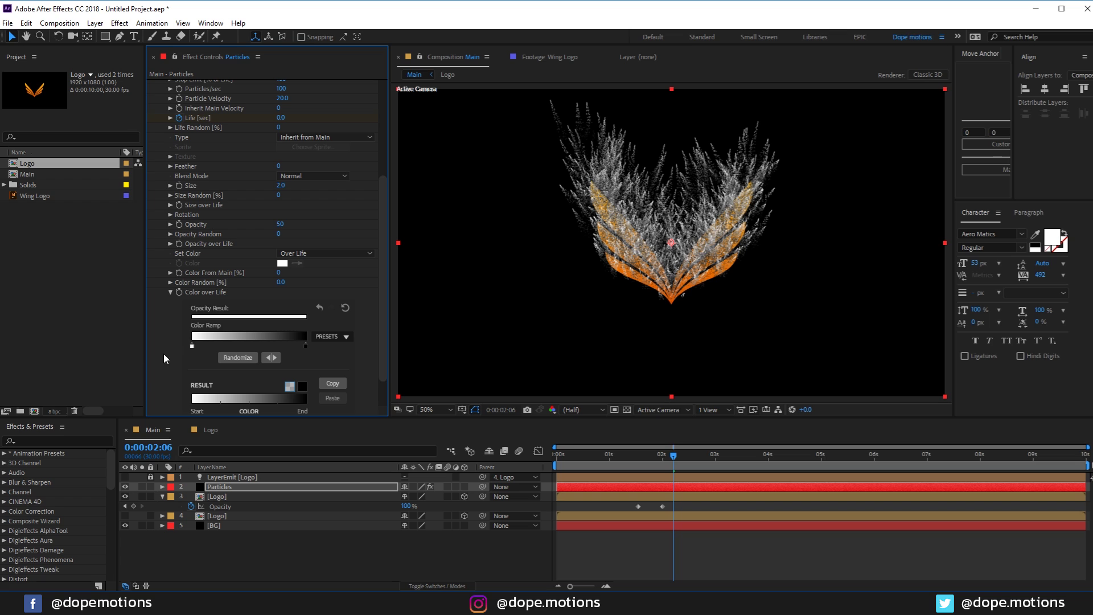
# Step: Recolour both Color over Life ramp stops to a bright, saturated orange
pyautogui.doubleClick(192, 346)
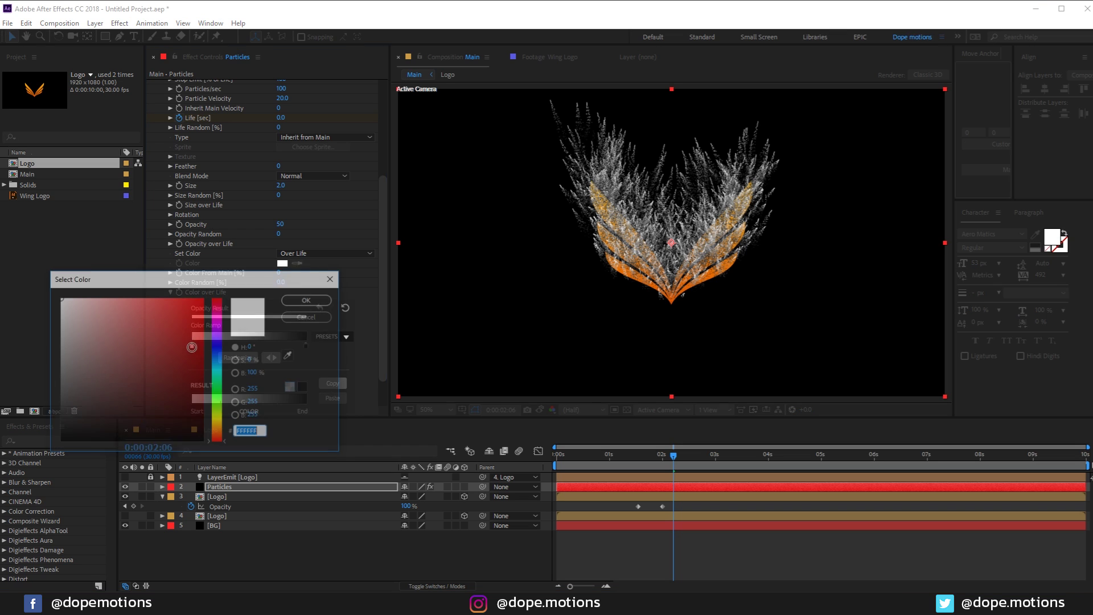
pyautogui.moveTo(215, 361); pyautogui.dragTo(218, 428)
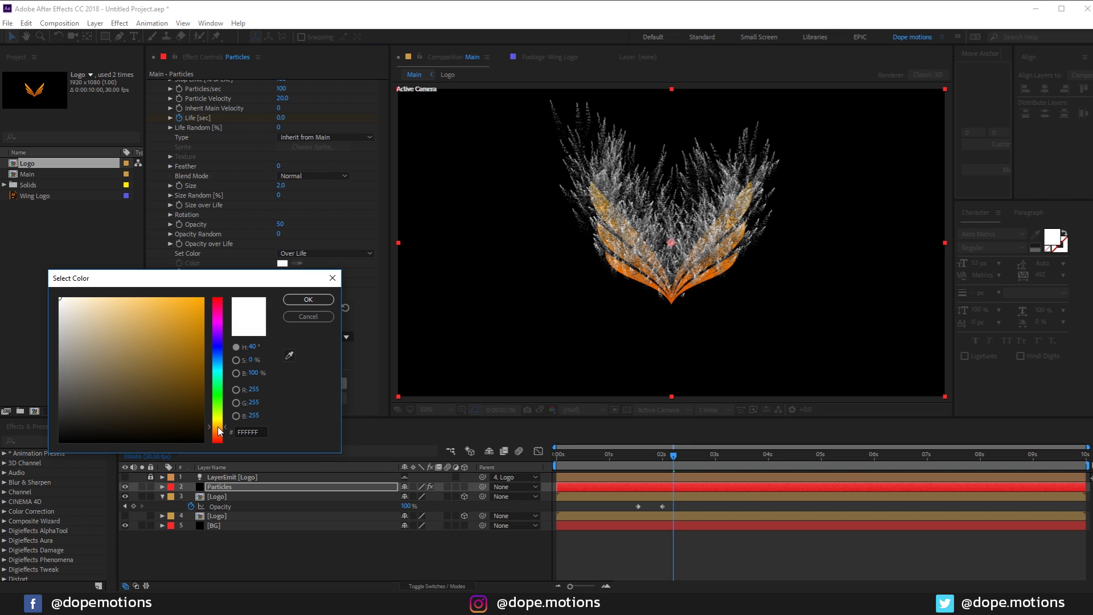
pyautogui.click(203, 297)
pyautogui.click(308, 300)
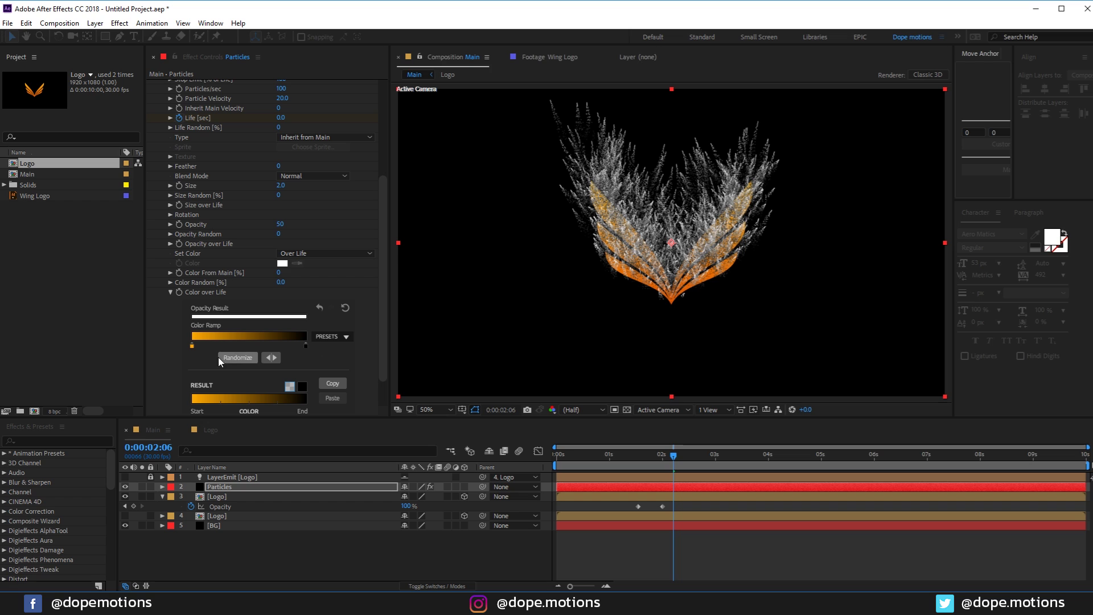
pyautogui.doubleClick(306, 345)
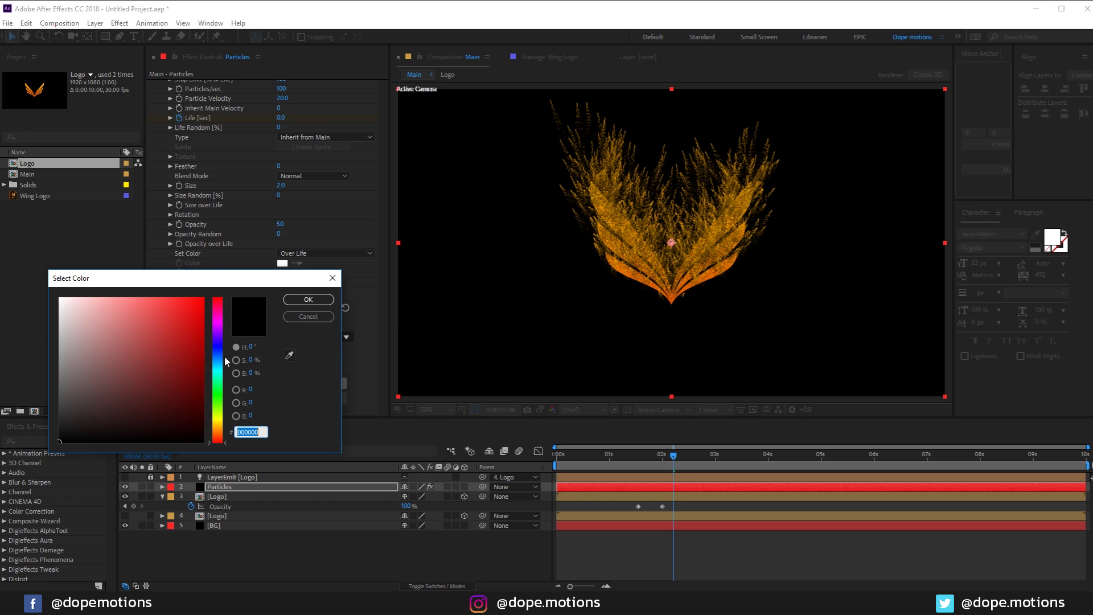
pyautogui.moveTo(217, 398); pyautogui.dragTo(218, 432)
pyautogui.click(203, 298)
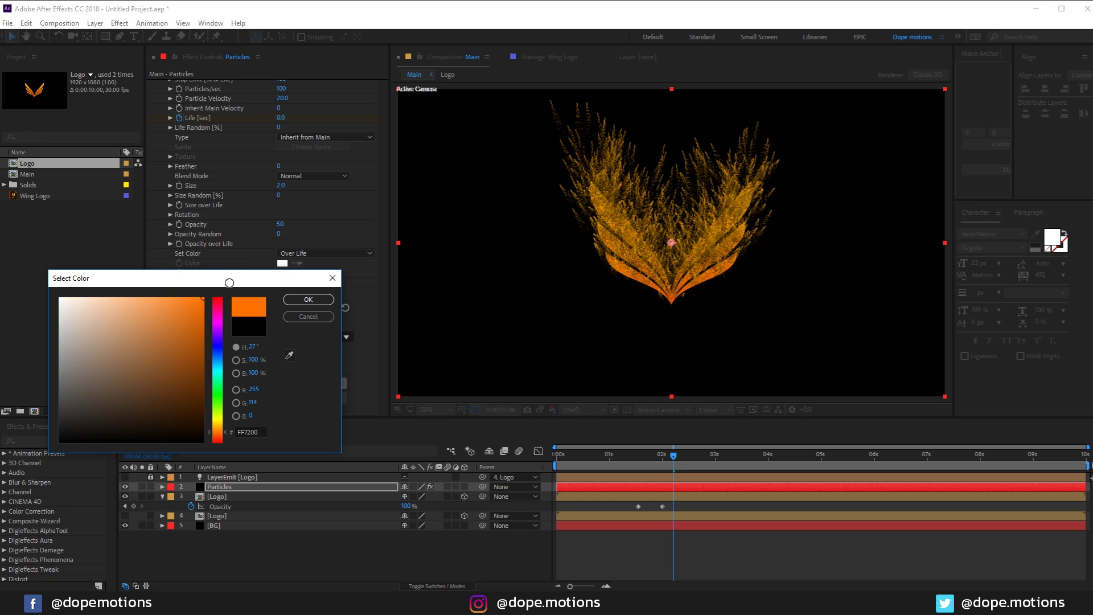
pyautogui.click(308, 299)
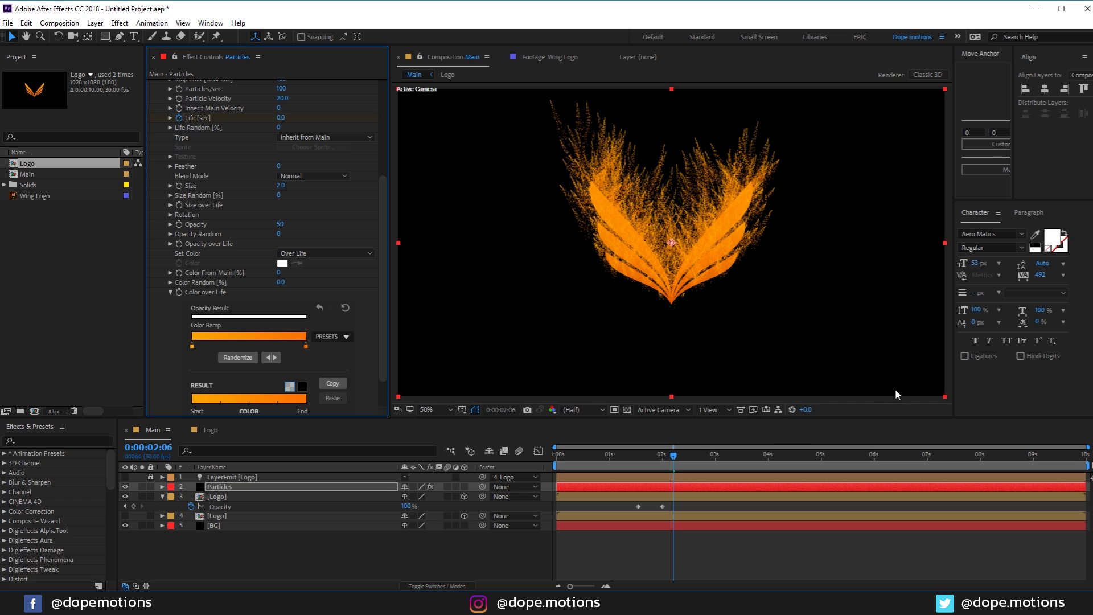
pyautogui.moveTo(630, 461)
pyautogui.mouseDown()
pyautogui.moveTo(595, 466)
pyautogui.moveTo(683, 464)
pyautogui.moveTo(638, 462)
pyautogui.moveTo(652, 461)
pyautogui.mouseUp()
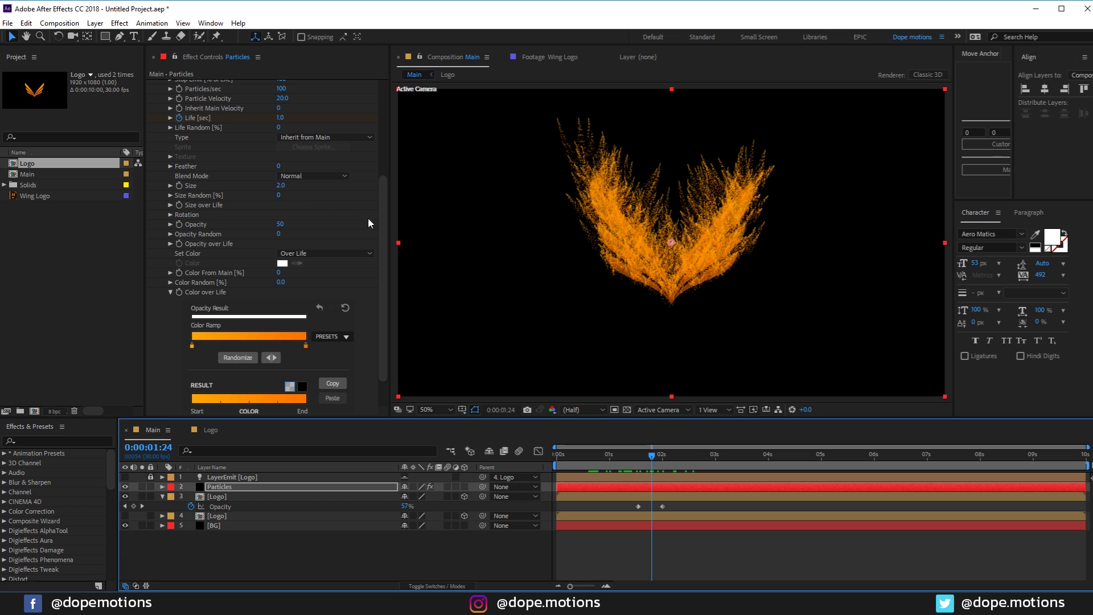
# Step: Set the main Emitter's Particles/sec from 12000 to 15000
pyautogui.moveTo(385, 229); pyautogui.dragTo(382, 83)
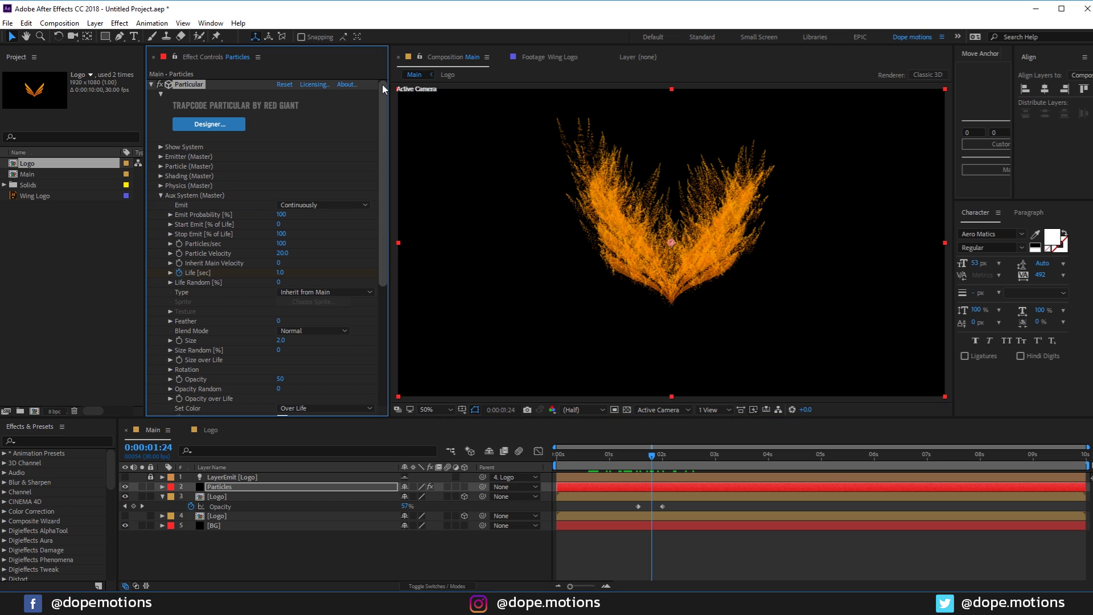
pyautogui.click(160, 195)
pyautogui.click(161, 156)
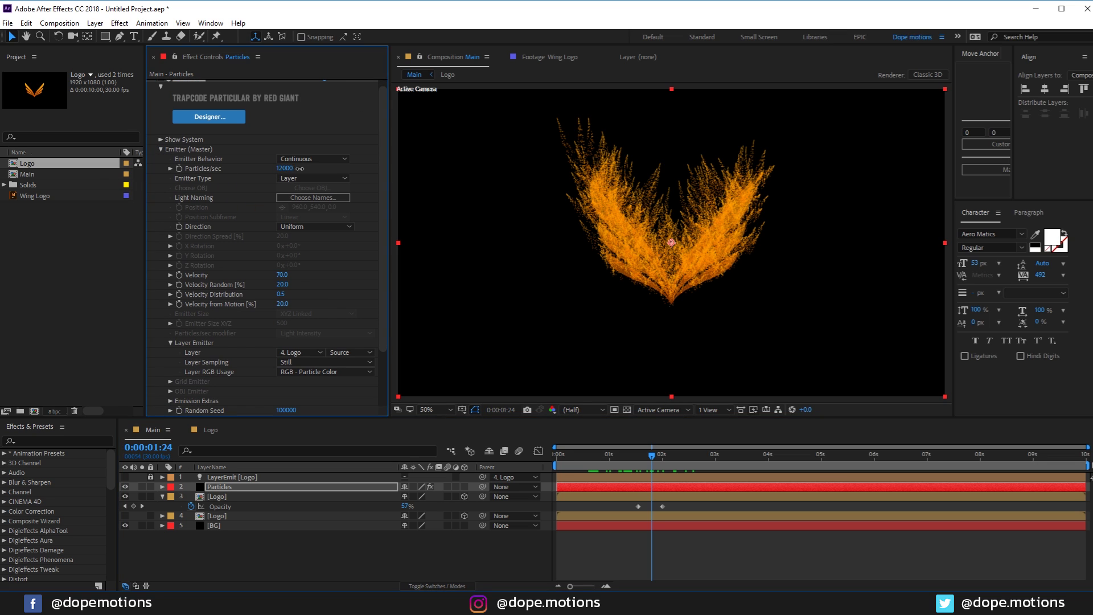
pyautogui.moveTo(300, 169); pyautogui.dragTo(431, 178)
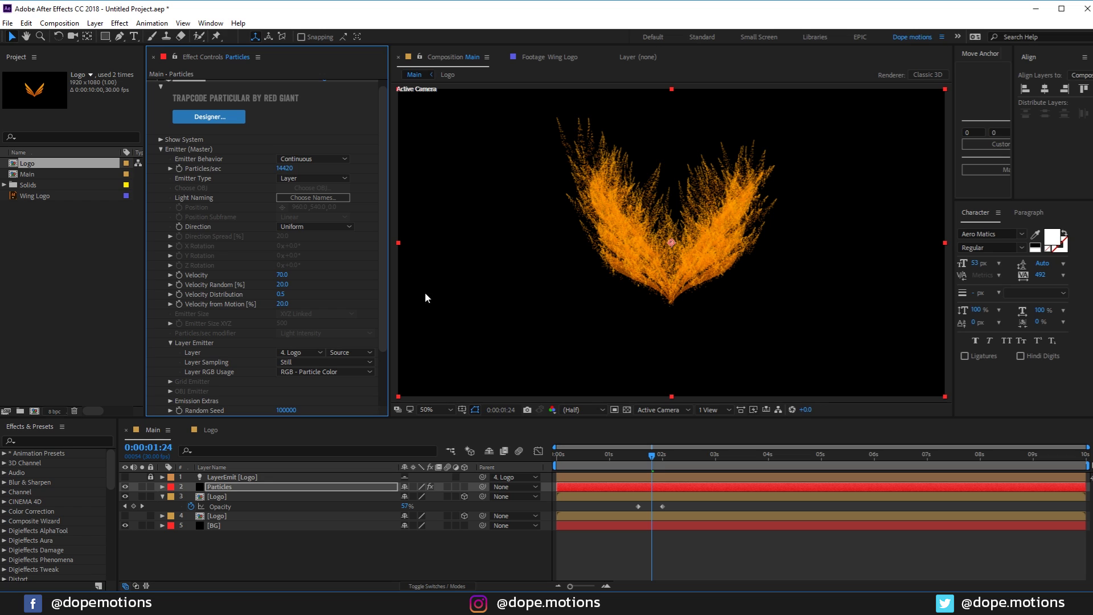
pyautogui.click(289, 168)
pyautogui.write('15000')
pyautogui.press('Return')
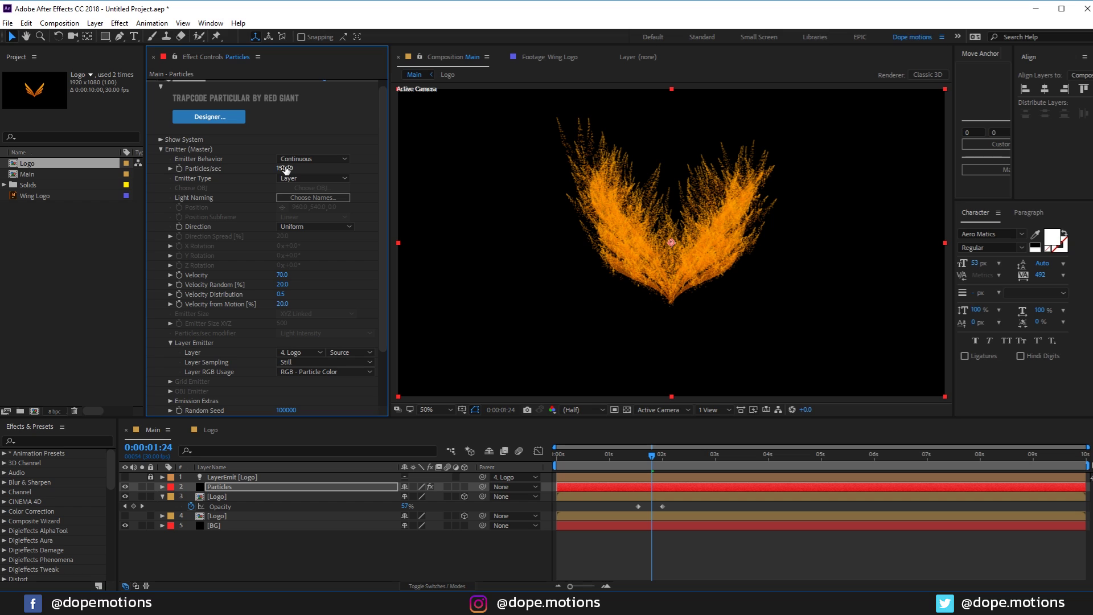
pyautogui.click(162, 150)
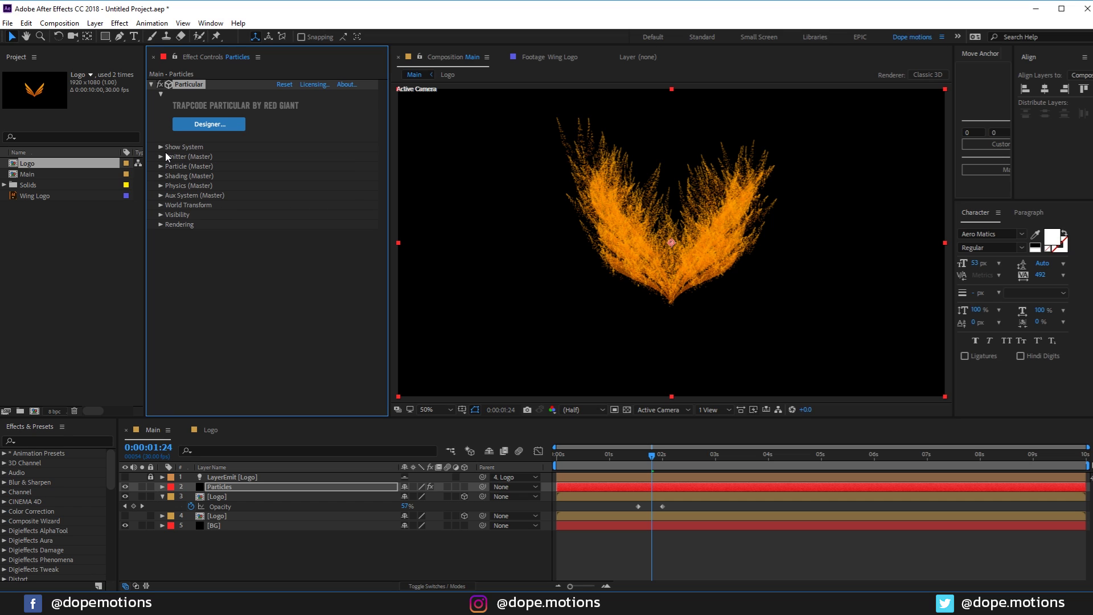
# Step: Set the Aux System's Life Random to 10%
pyautogui.click(160, 195)
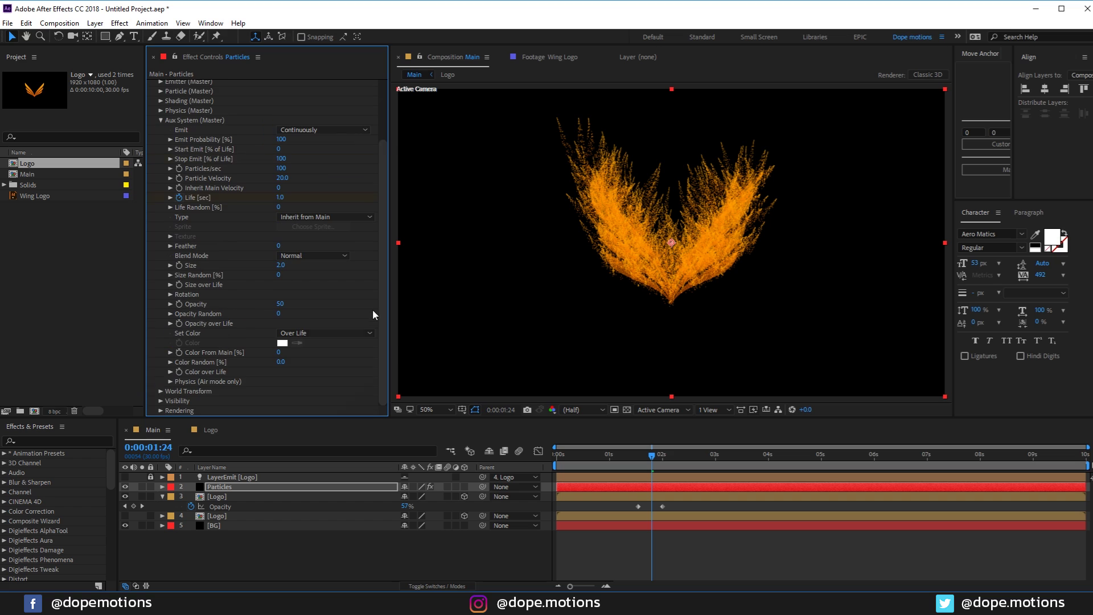
pyautogui.scroll(3, 263, 260)
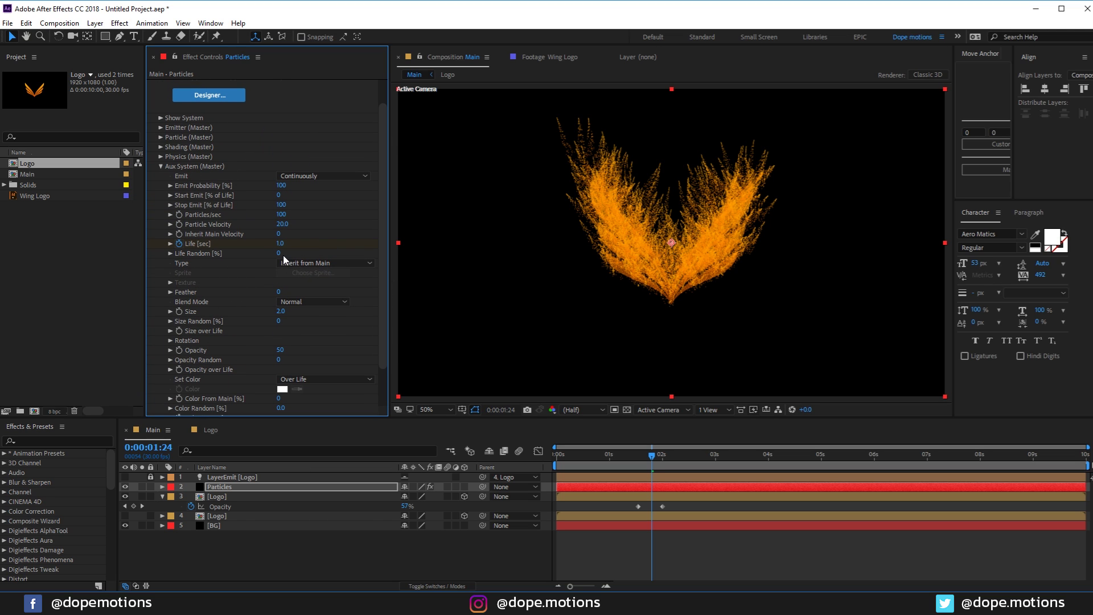
pyautogui.moveTo(280, 253); pyautogui.dragTo(340, 250)
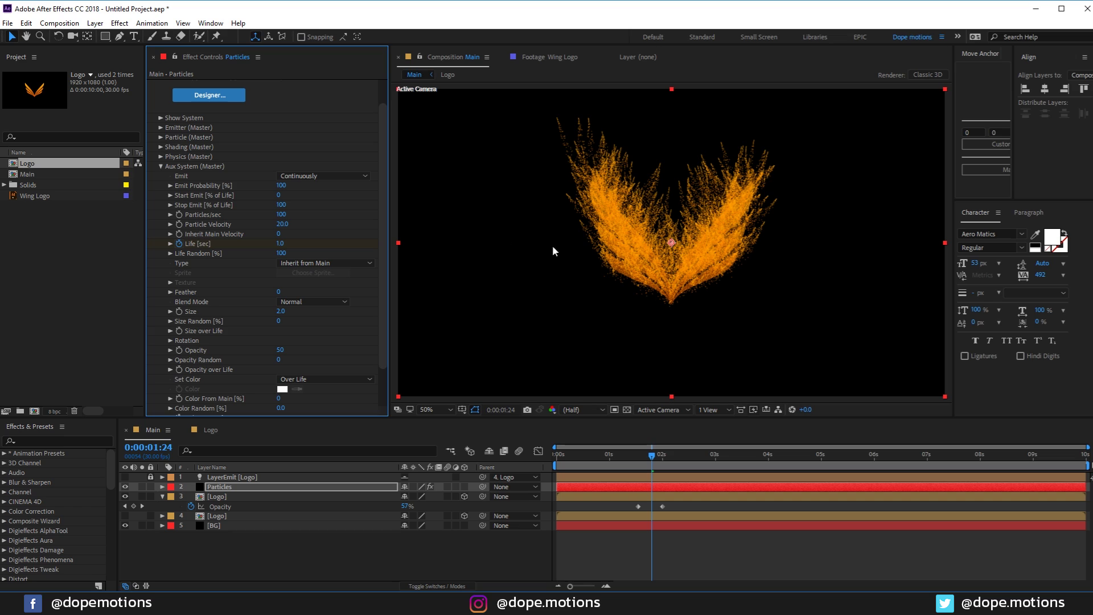
pyautogui.hotkey('ctrl', 'z')
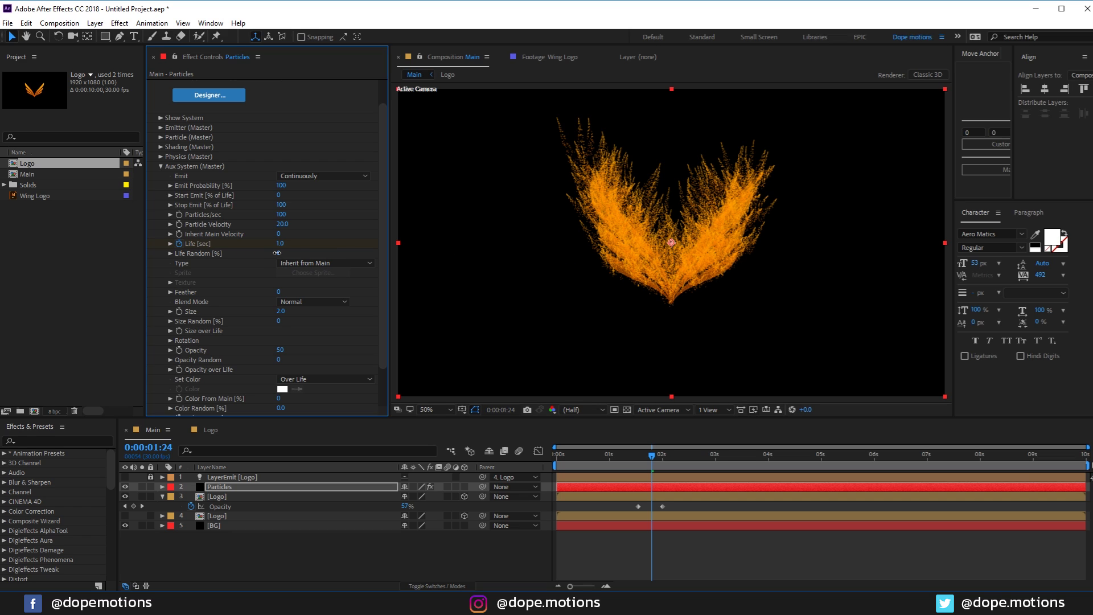
pyautogui.click(277, 253)
pyautogui.write('10')
pyautogui.press('Return')
# Step: Set the aux Particle Velocity to 15
pyautogui.click(283, 224)
pyautogui.write('1')
pyautogui.press('Return')
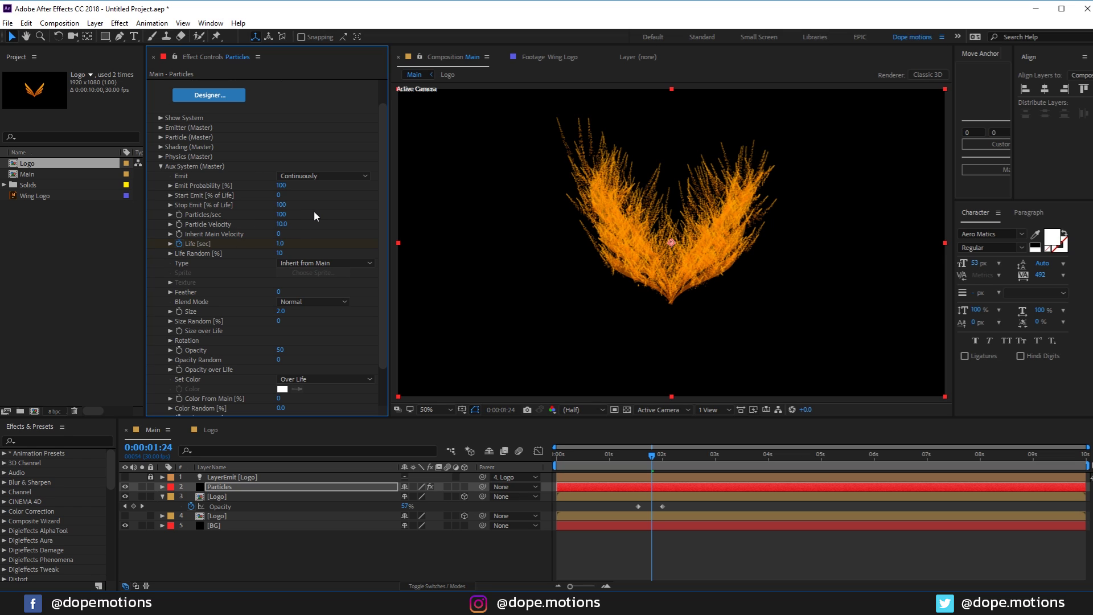
pyautogui.moveTo(658, 454); pyautogui.dragTo(738, 461)
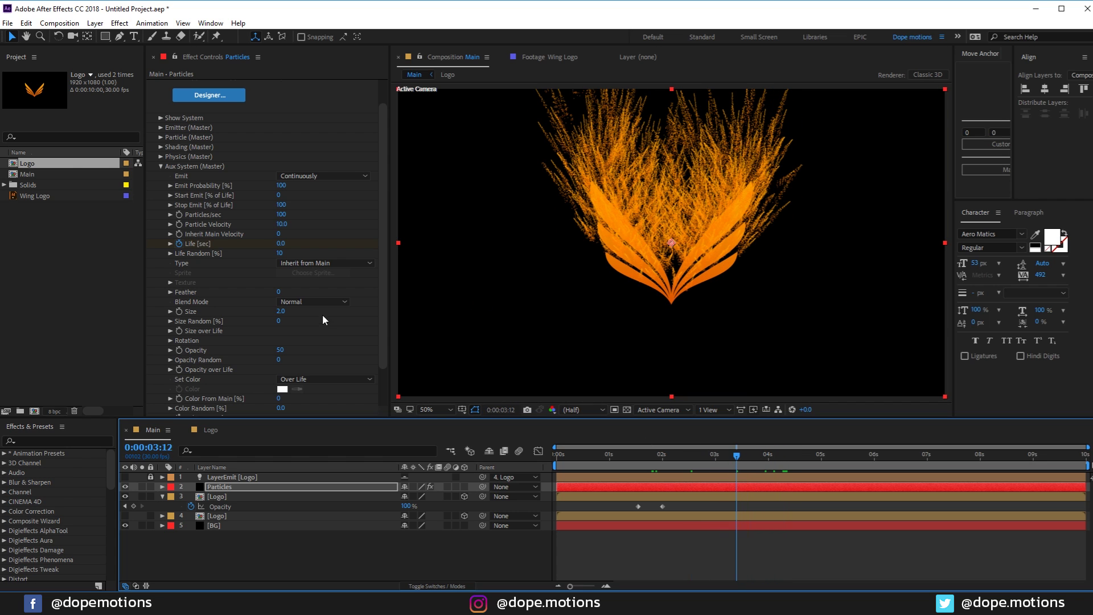
pyautogui.moveTo(280, 243); pyautogui.dragTo(269, 231)
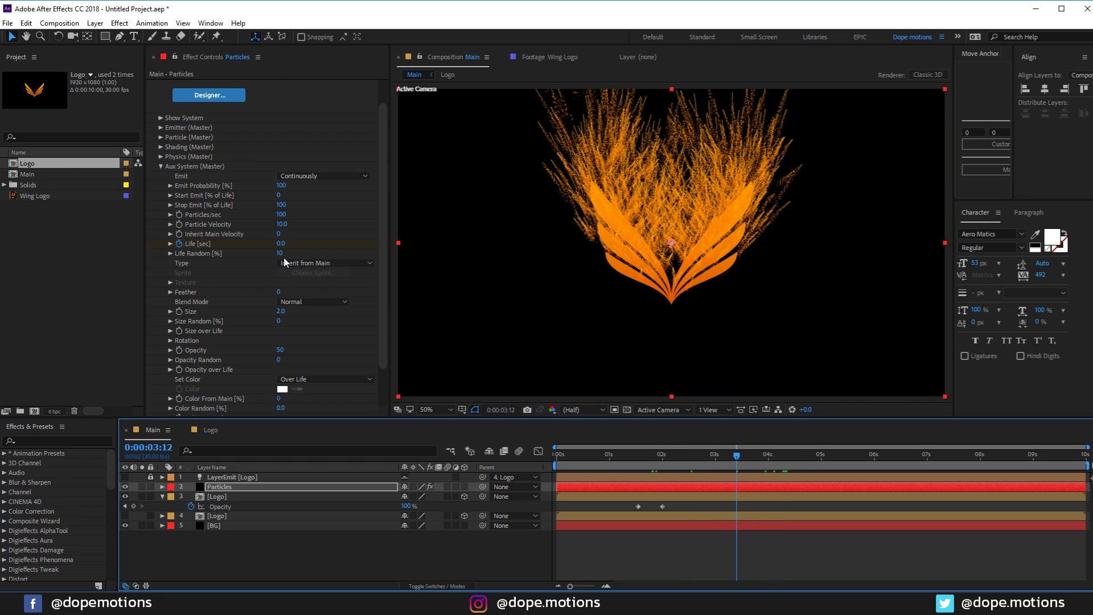
pyautogui.click(284, 224)
pyautogui.press('Return')
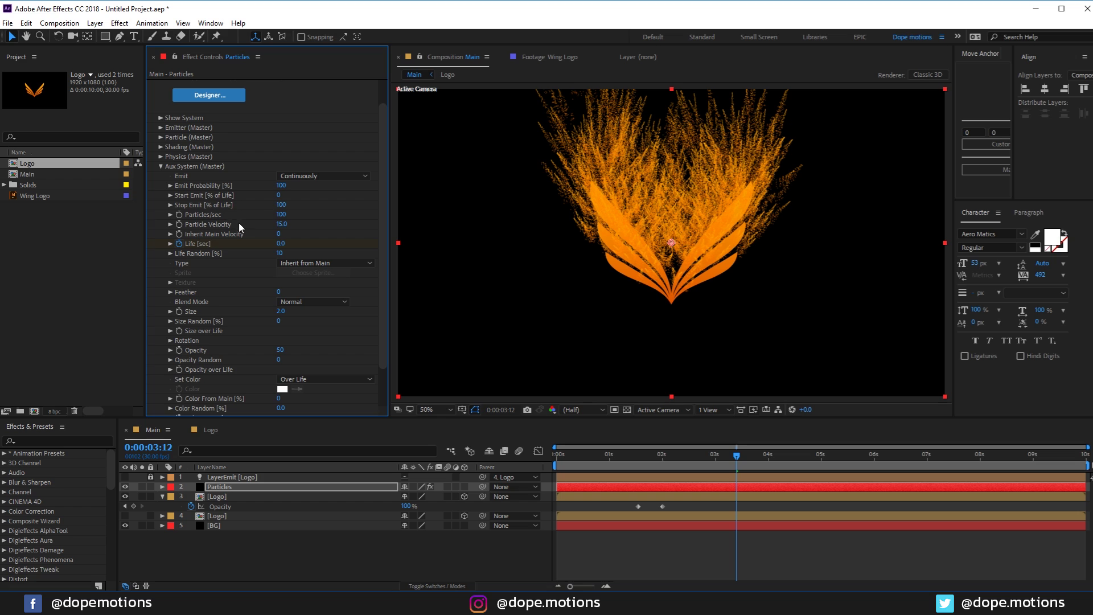
# Step: Set the aux Particles/sec to 200 and check a later frame
pyautogui.click(282, 215)
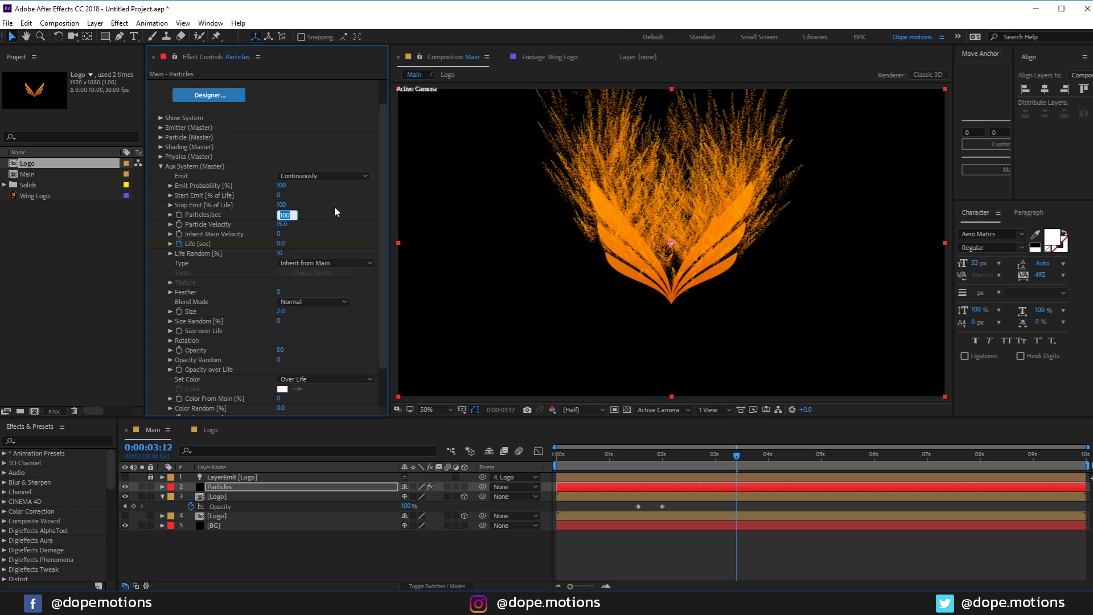
pyautogui.write('200')
pyautogui.press('Return')
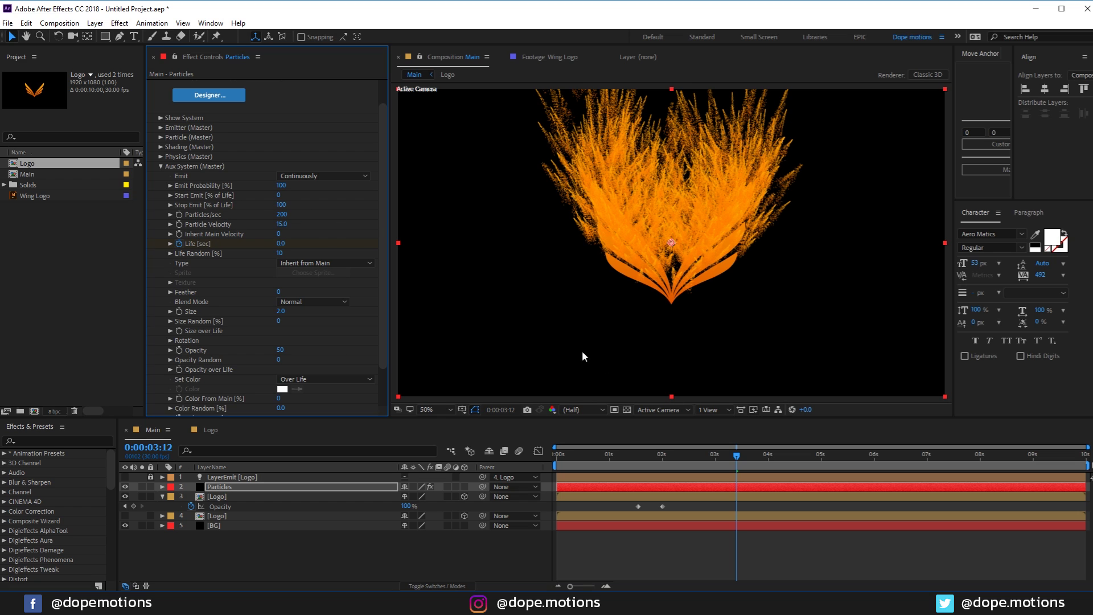
pyautogui.moveTo(607, 460); pyautogui.dragTo(690, 461)
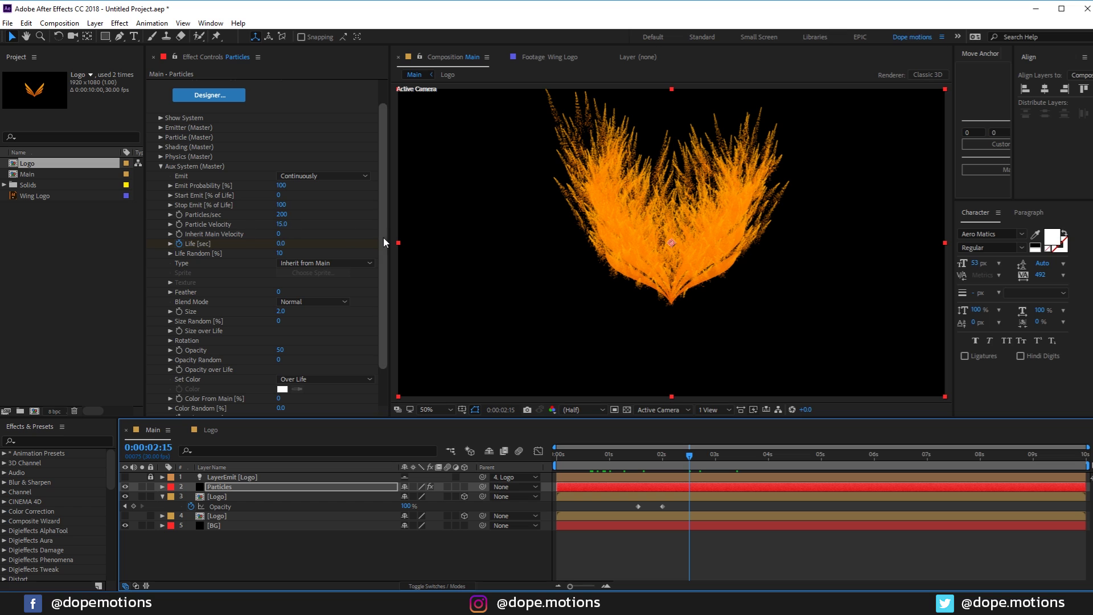
pyautogui.moveTo(384, 237); pyautogui.dragTo(384, 254)
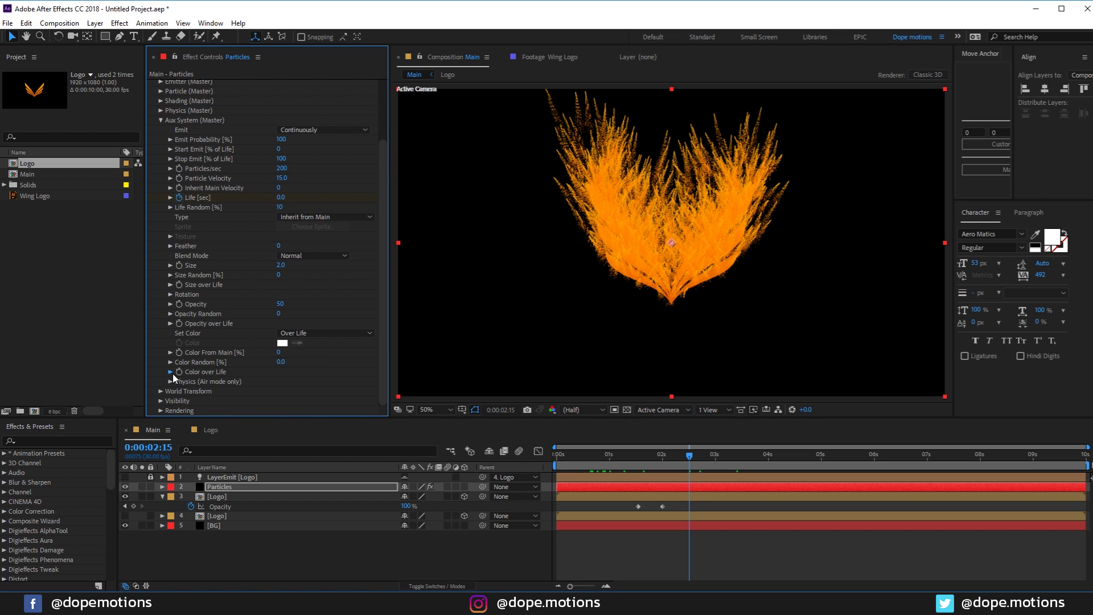
# Step: Darken the Color over Life end stop to a deeper orange, D05307
pyautogui.click(171, 372)
pyautogui.doubleClick(306, 346)
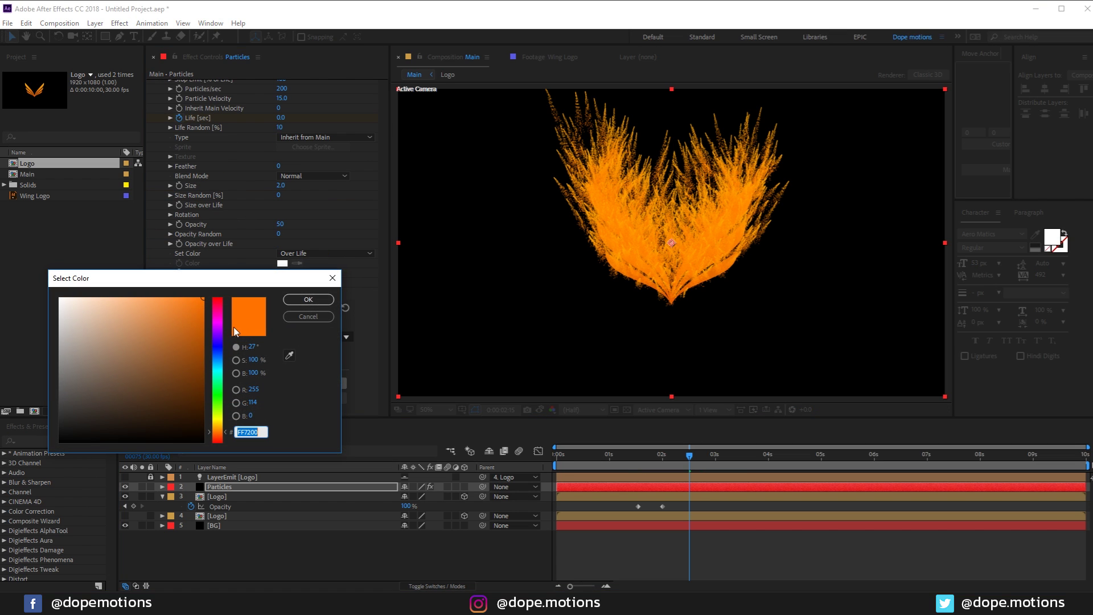
pyautogui.moveTo(217, 438); pyautogui.dragTo(217, 441)
pyautogui.click(195, 323)
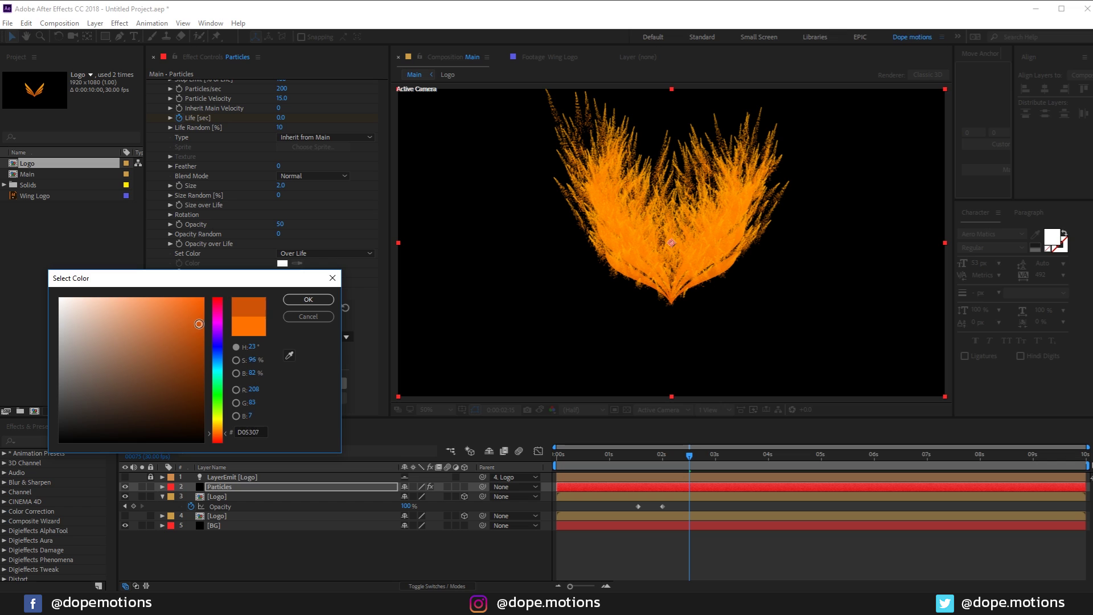
pyautogui.click(308, 300)
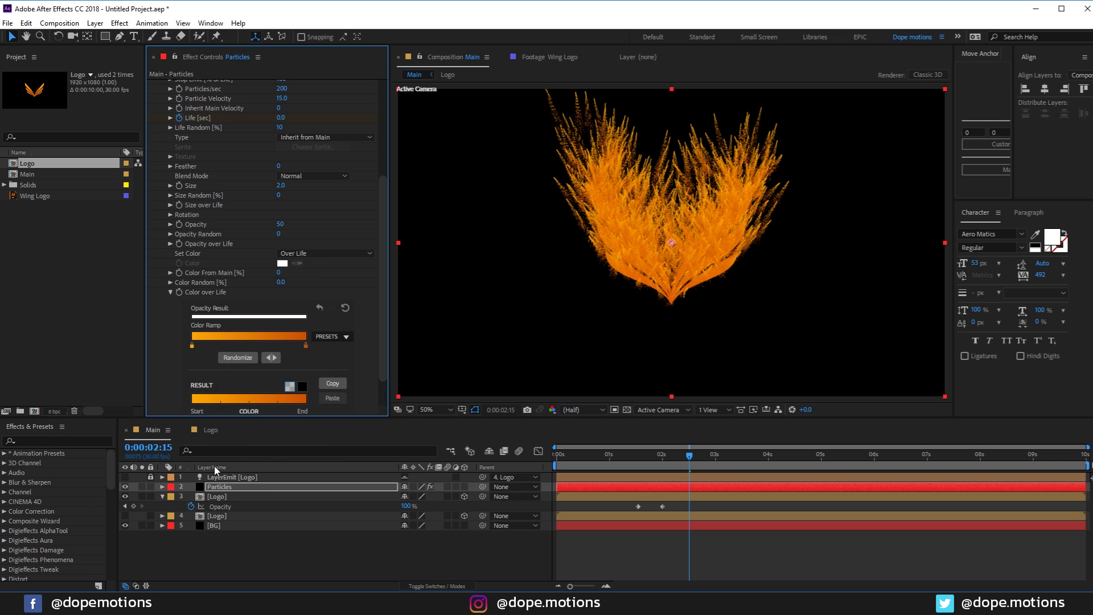
pyautogui.click(219, 487)
pyautogui.hotkey('ctrl', 'space')
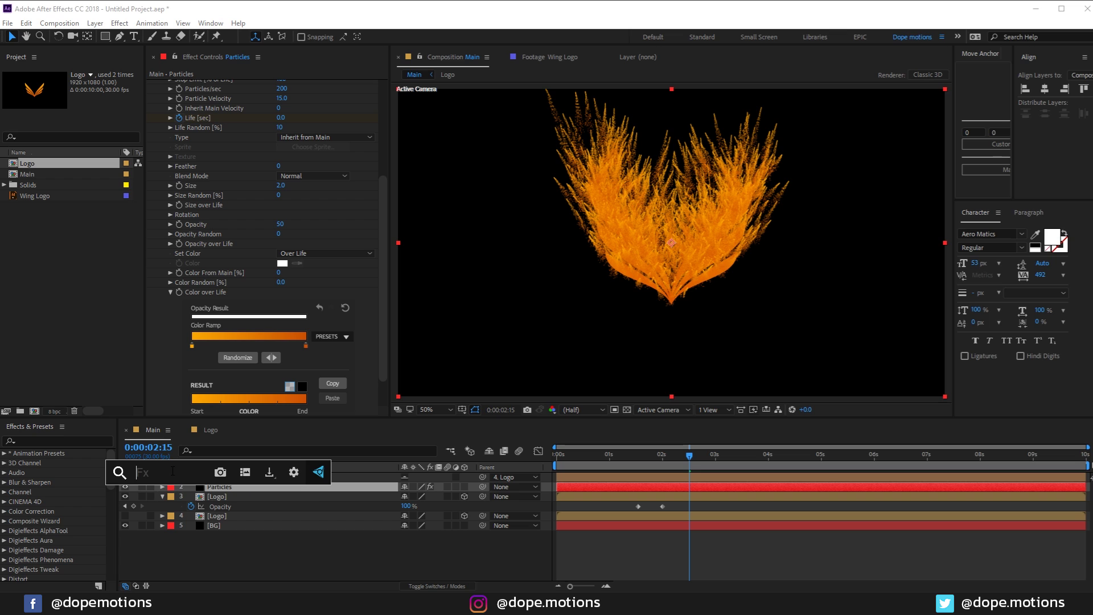
# Step: Apply Glow to Particles with Glow Radius 300 and Glow Threshold about 92.5%
pyautogui.write('glow')
pyautogui.click(153, 518)
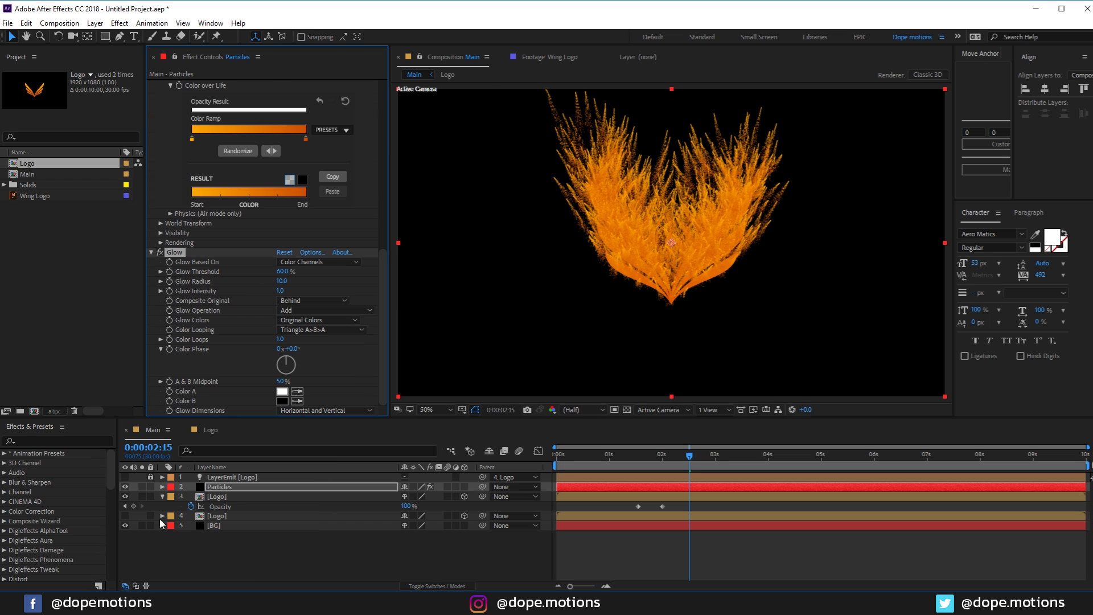
pyautogui.click(283, 272)
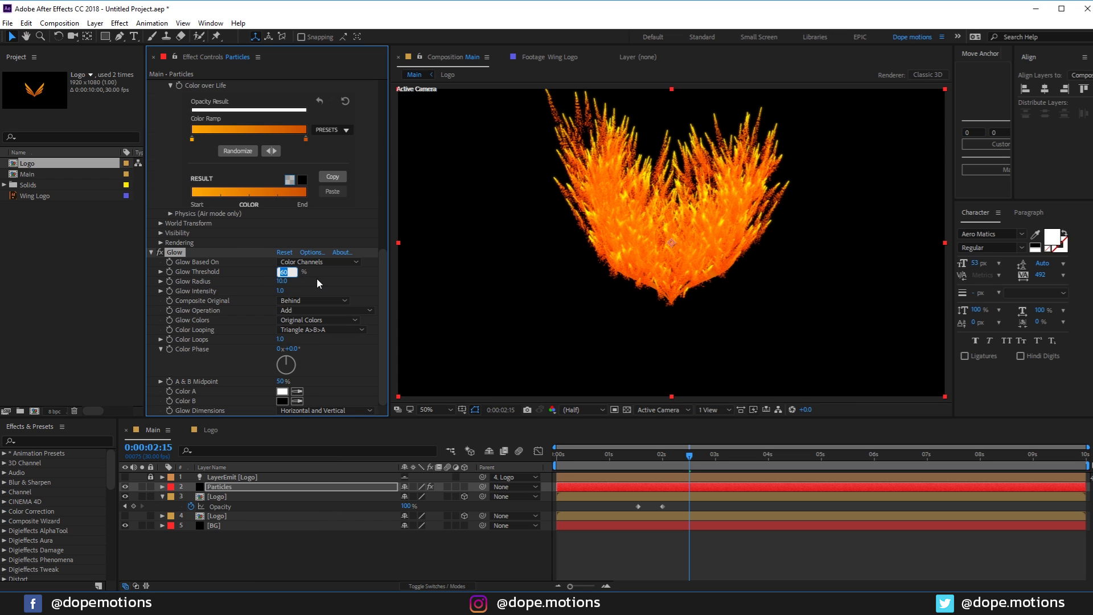
pyautogui.press('Return')
pyautogui.moveTo(283, 272); pyautogui.dragTo(304, 272)
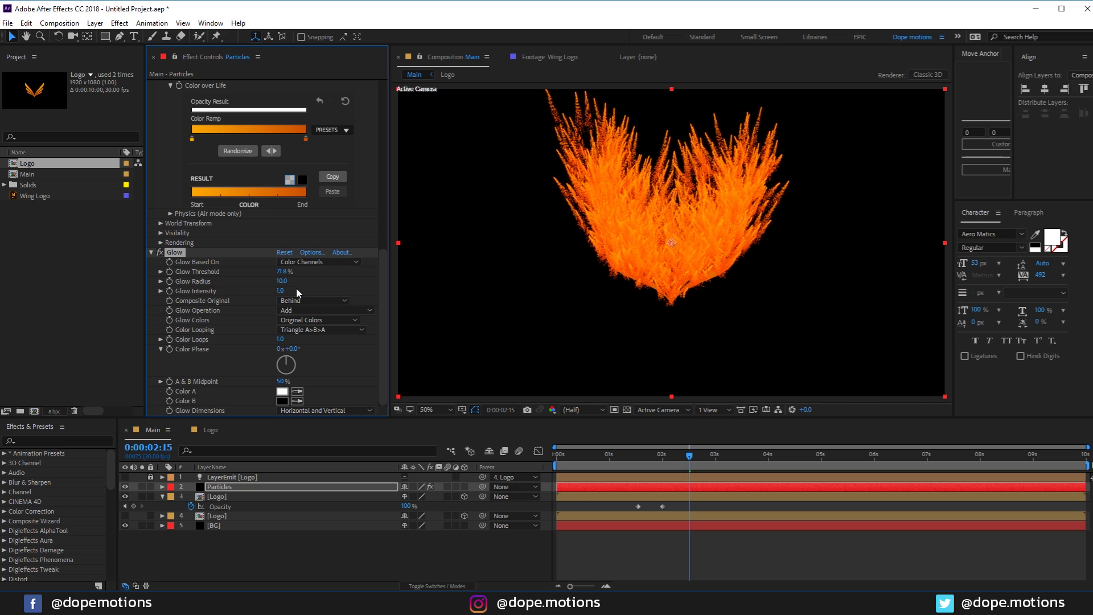
pyautogui.click(282, 282)
pyautogui.write('300')
pyautogui.press('Return')
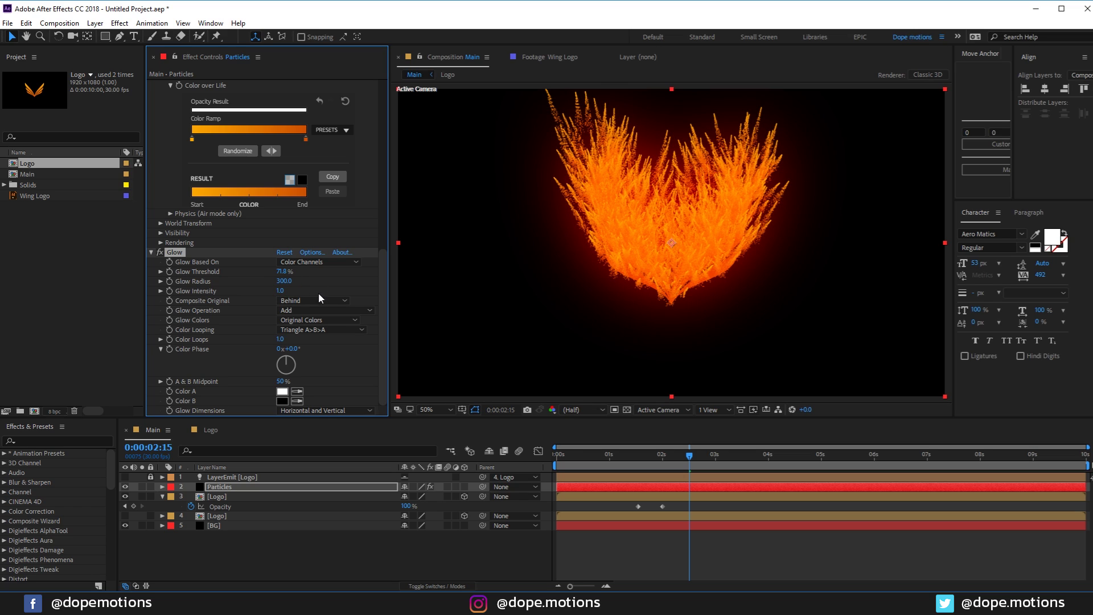
pyautogui.moveTo(296, 271); pyautogui.dragTo(314, 271)
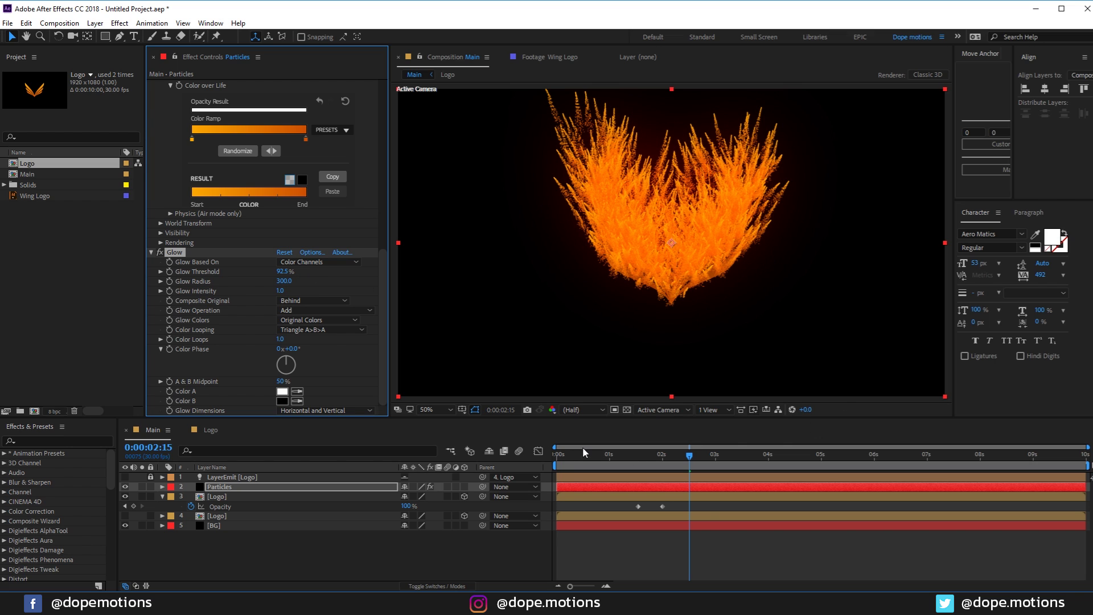
pyautogui.moveTo(582, 456); pyautogui.dragTo(740, 479)
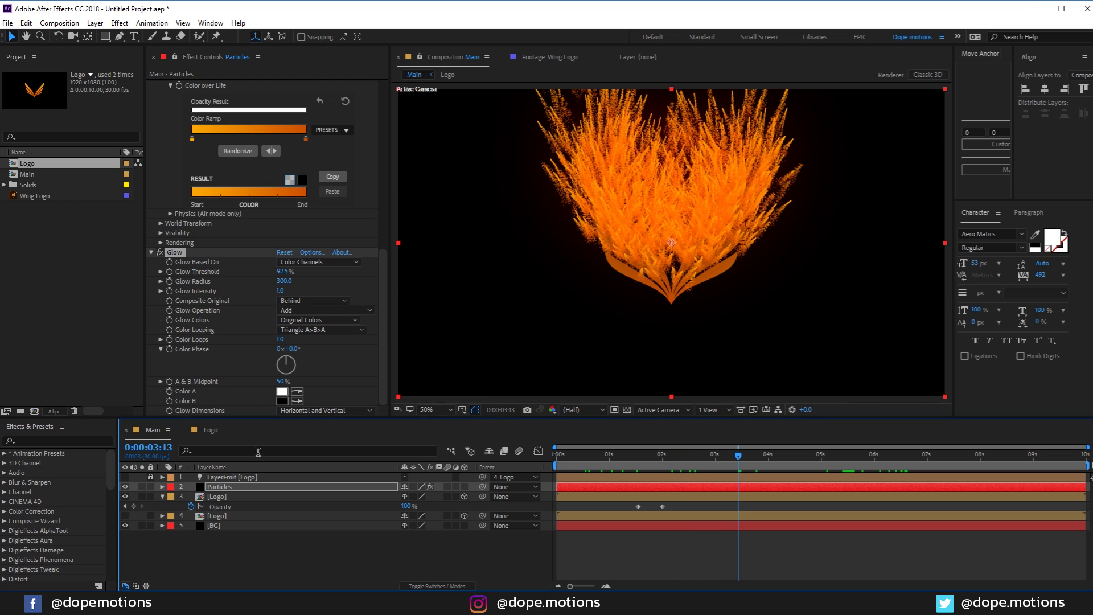
pyautogui.click(212, 430)
# Step: Drag the Wing Logo's Gradient Ramp start and end points closer together over the logo
pyautogui.click(211, 478)
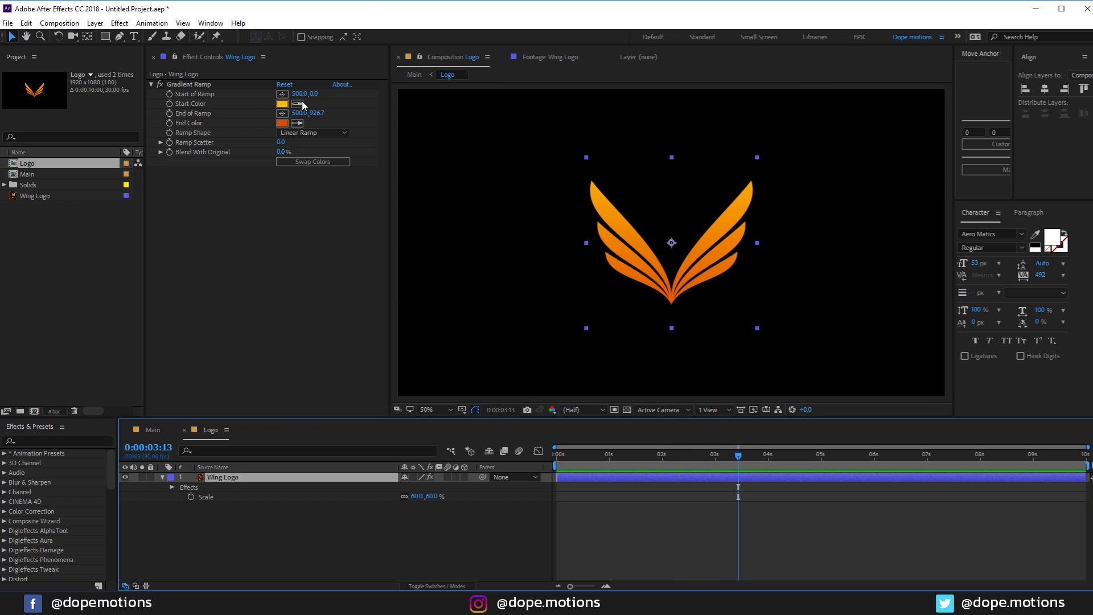
pyautogui.click(284, 126)
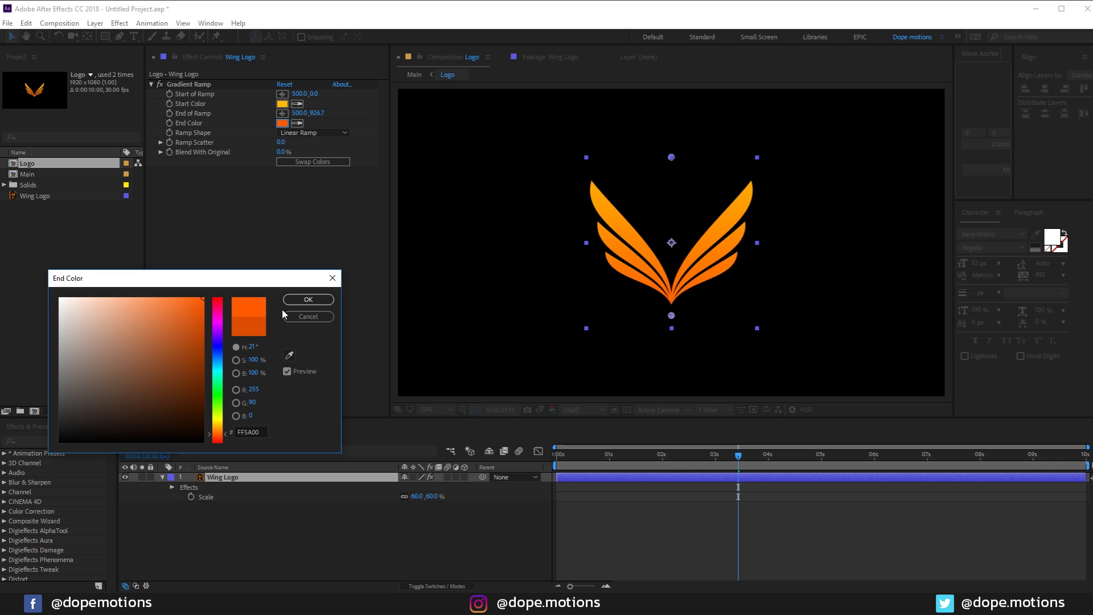
pyautogui.click(308, 300)
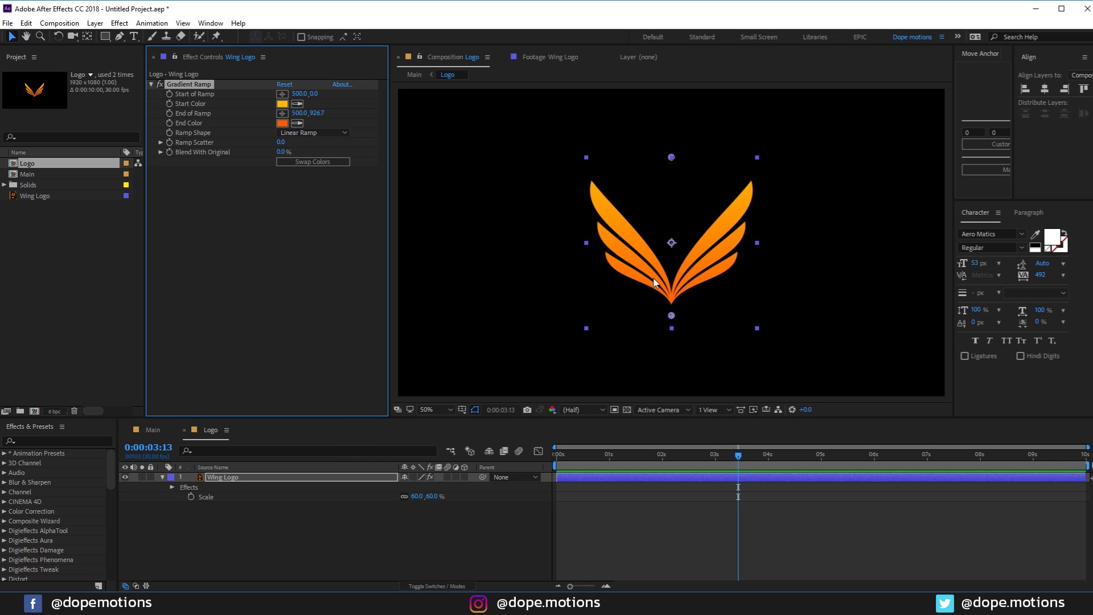
pyautogui.moveTo(670, 156); pyautogui.dragTo(671, 176)
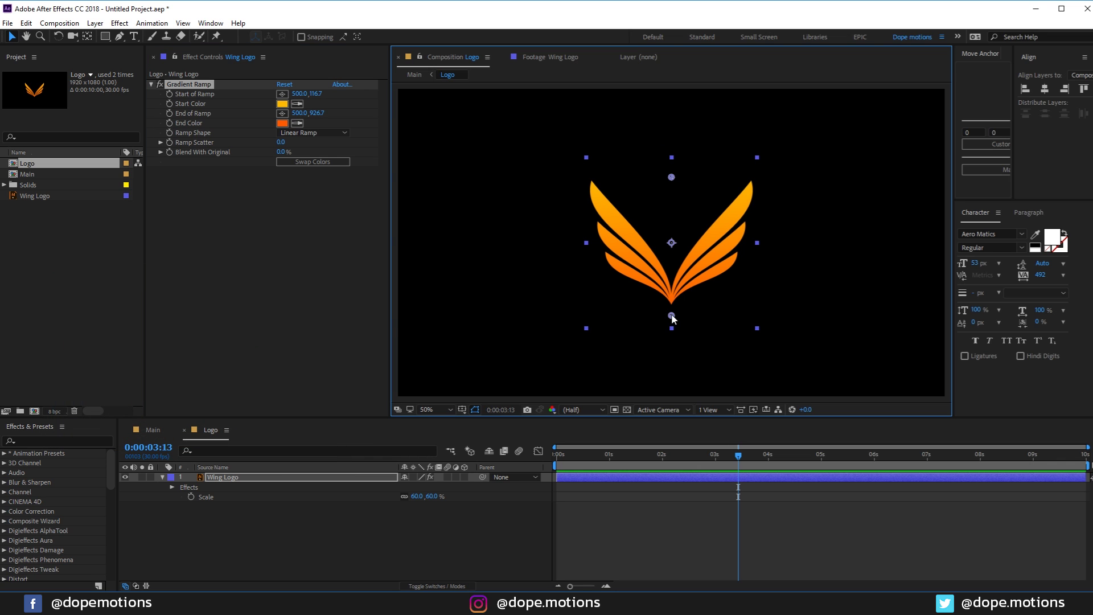
pyautogui.moveTo(671, 313); pyautogui.dragTo(672, 293)
pyautogui.moveTo(672, 177); pyautogui.dragTo(671, 166)
# Step: Back in the Main comp, scrub to a later frame and reframe the viewer on the wings
pyautogui.click(153, 430)
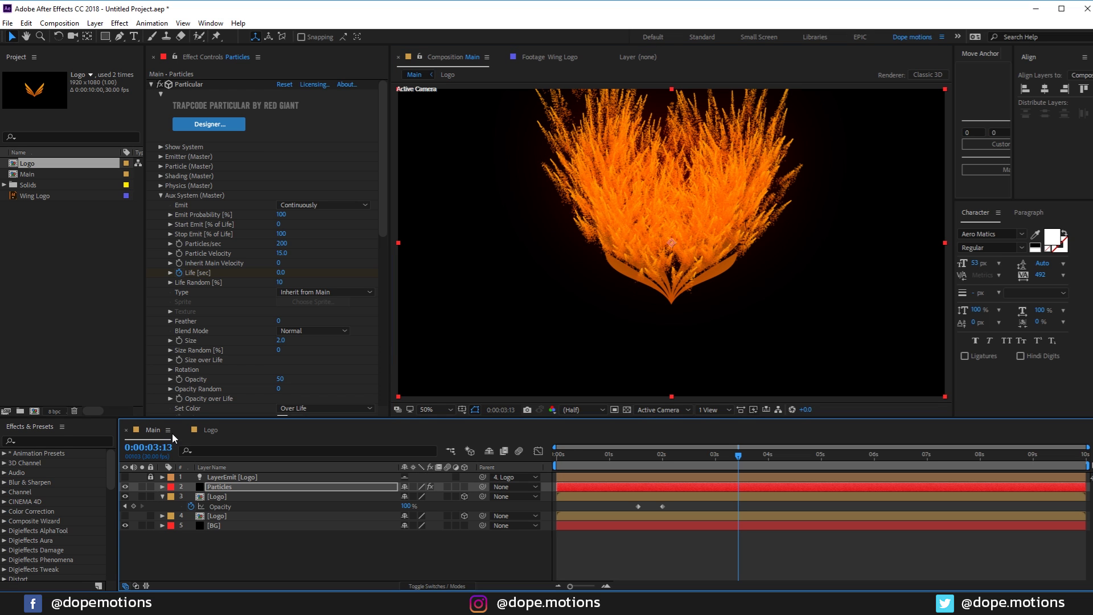
pyautogui.moveTo(739, 456); pyautogui.dragTo(702, 465)
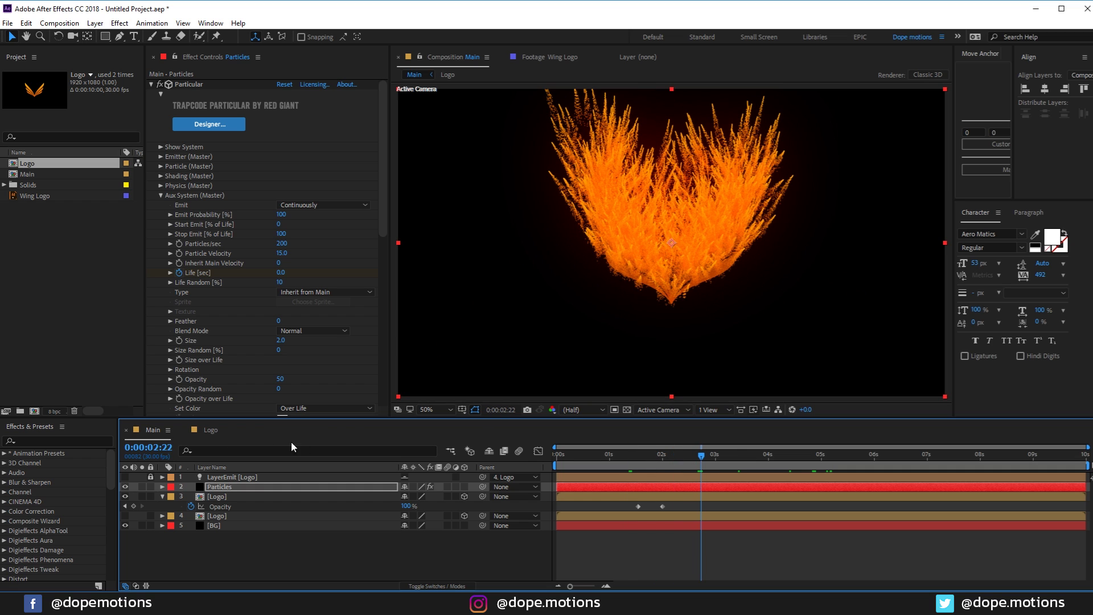
pyautogui.moveTo(342, 420); pyautogui.dragTo(340, 440)
pyautogui.press('h')
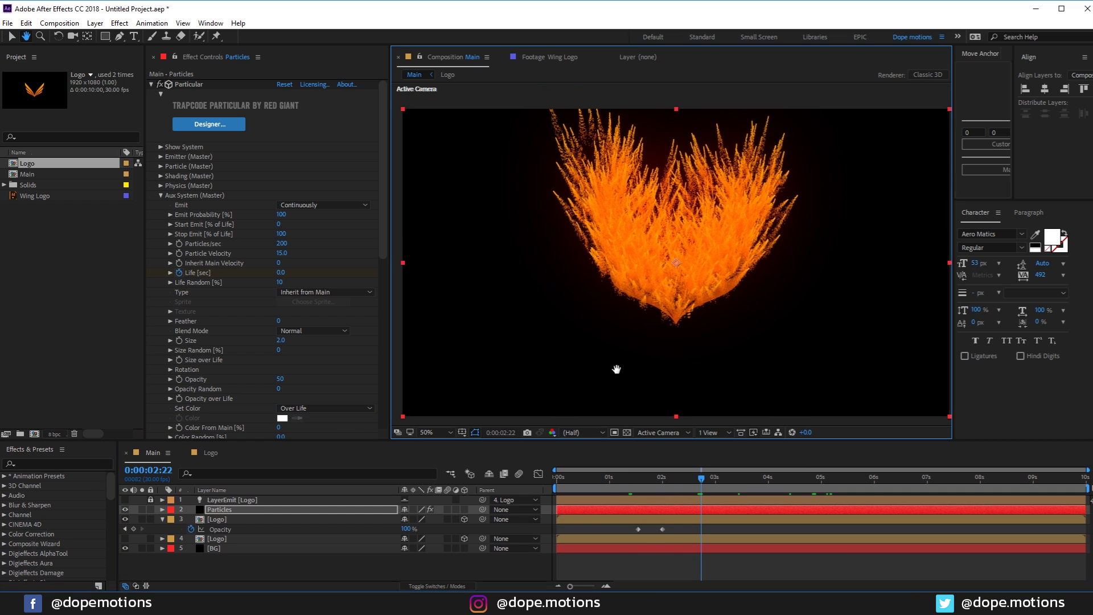
pyautogui.moveTo(616, 369); pyautogui.dragTo(607, 360)
pyautogui.press('v')
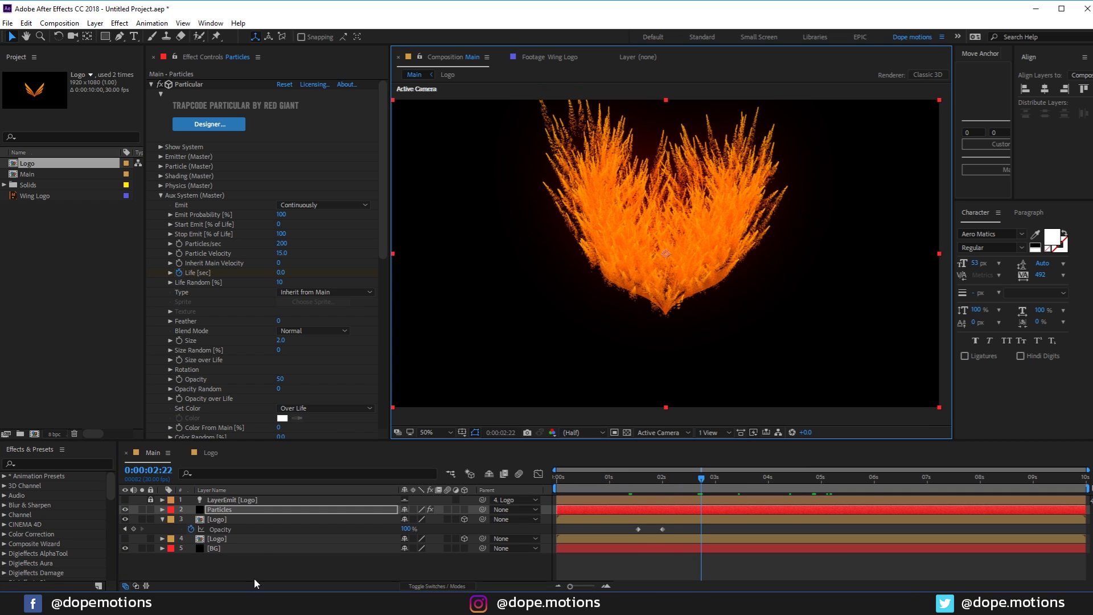
pyautogui.click(163, 519)
pyautogui.click(228, 561)
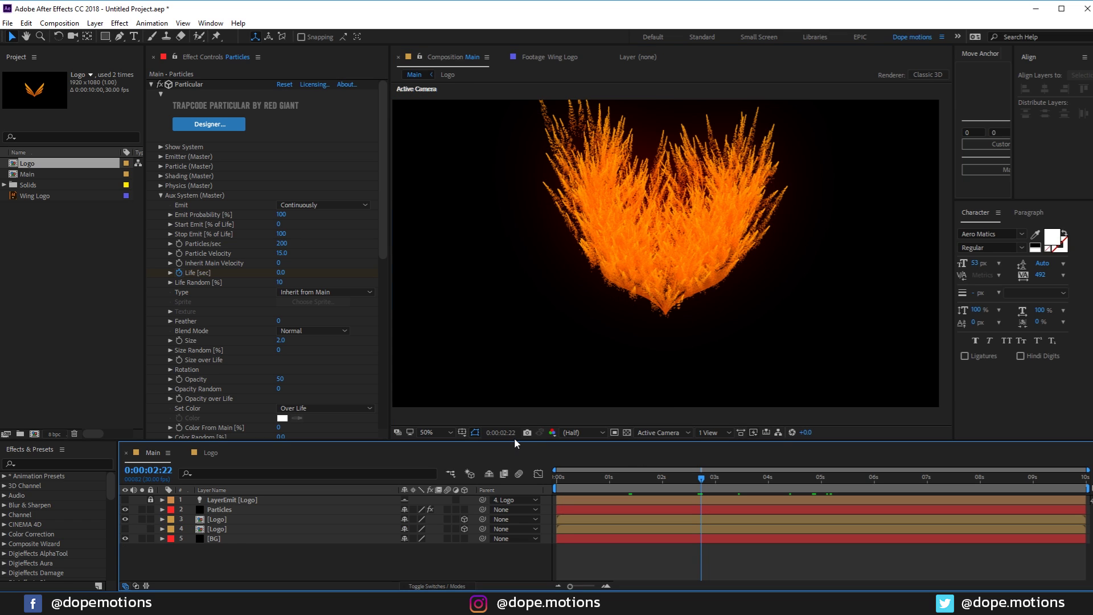
# Step: Create a black solid named OF and set its blend mode to Screen
pyautogui.hotkey('ctrl', 'y')
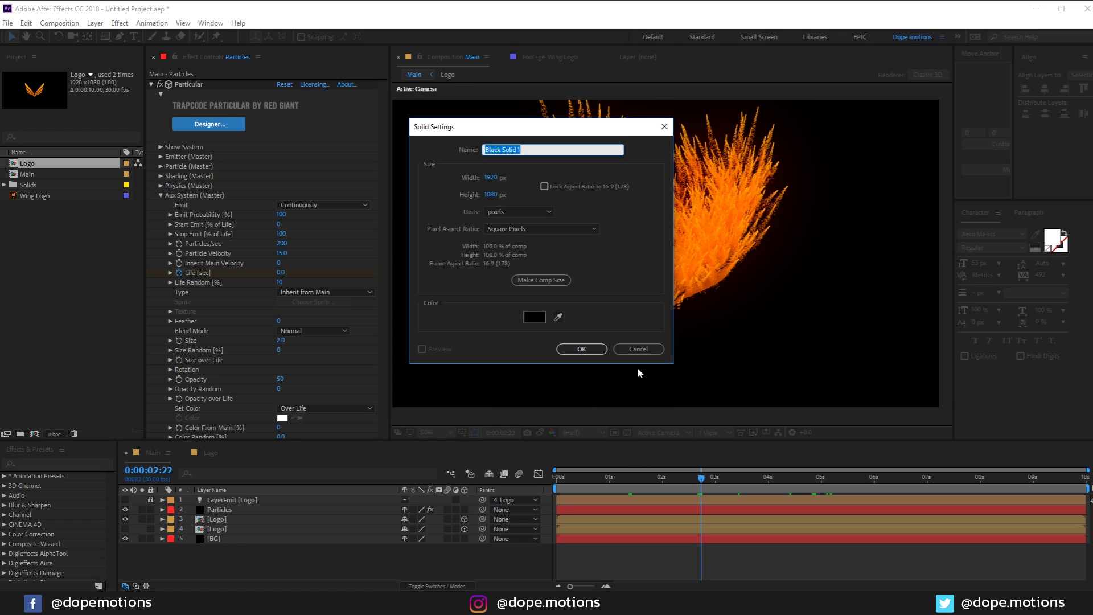
pyautogui.write('OF')
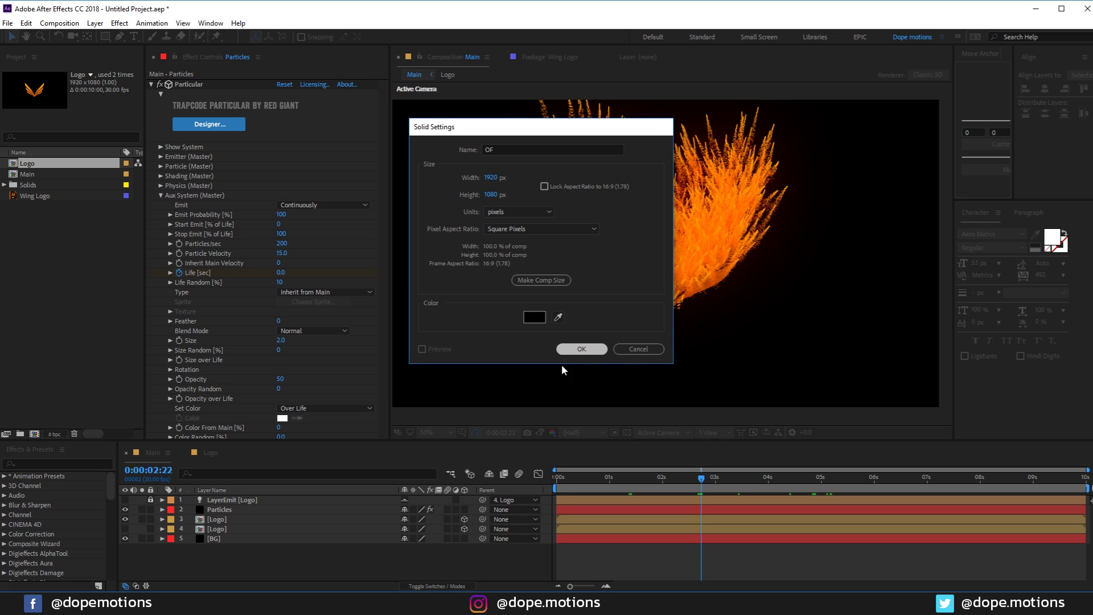
pyautogui.click(598, 349)
pyautogui.click(416, 585)
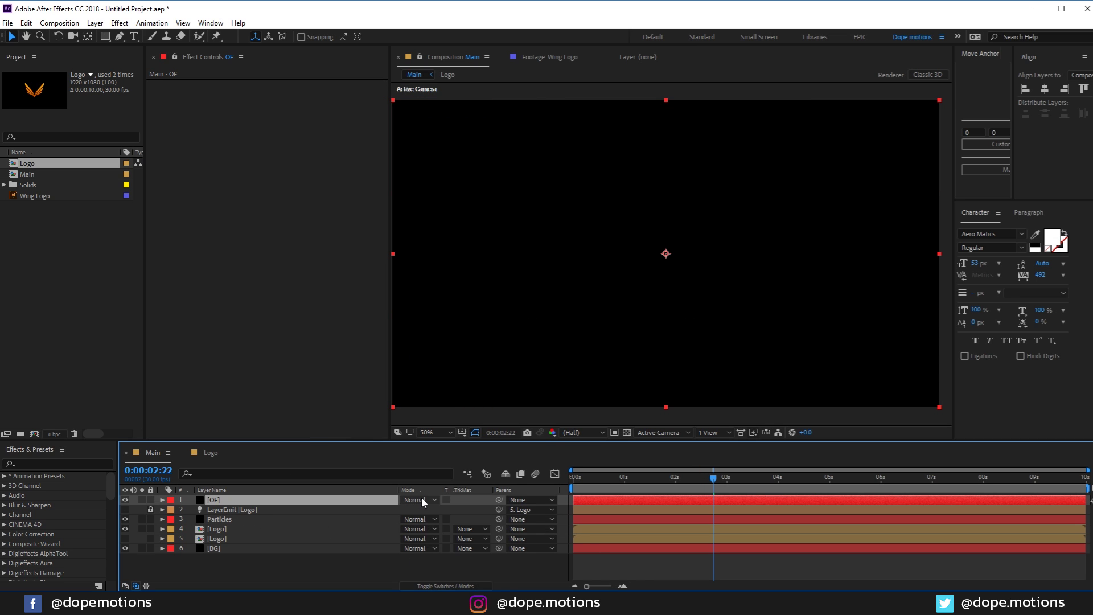
pyautogui.click(421, 499)
pyautogui.click(459, 238)
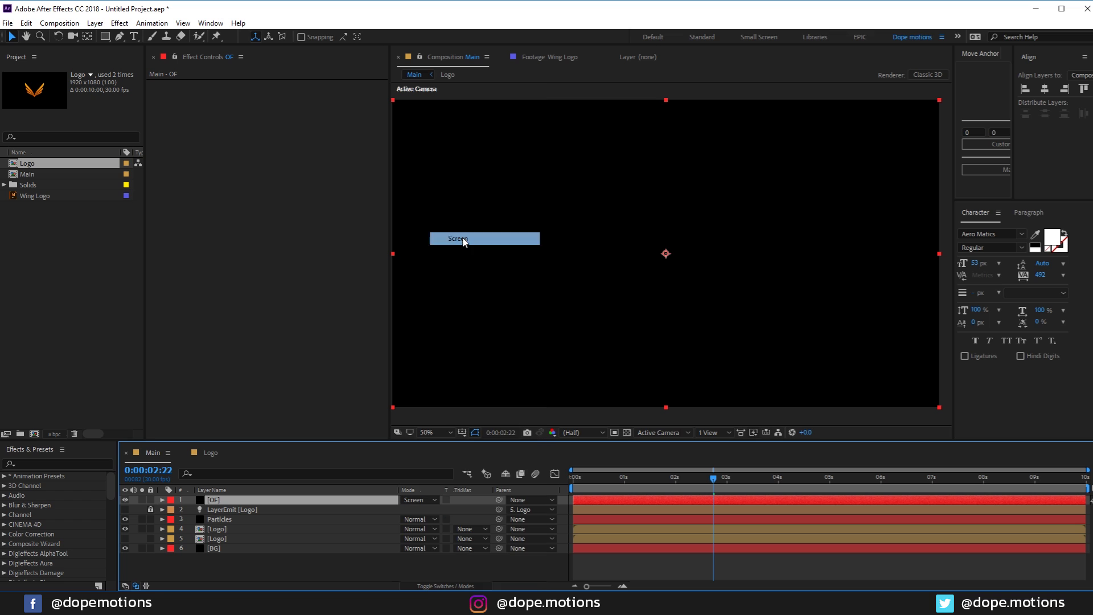
pyautogui.hotkey('ctrl', 'space')
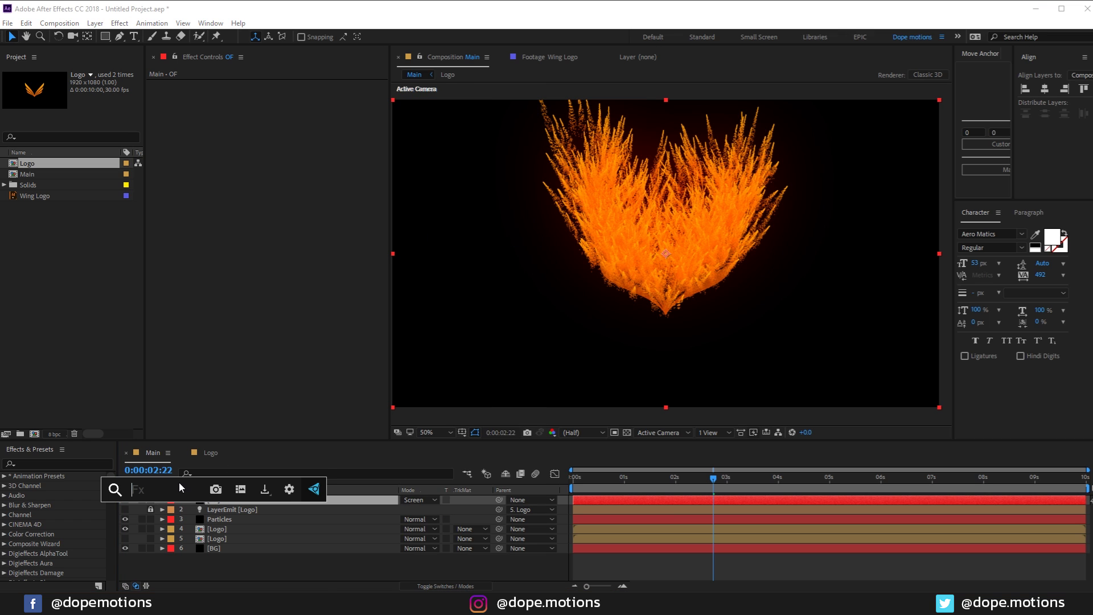
# Step: Apply Optical Flares to OF with the flare stack cleared down to a single Glow element
pyautogui.write('op')
pyautogui.click(179, 519)
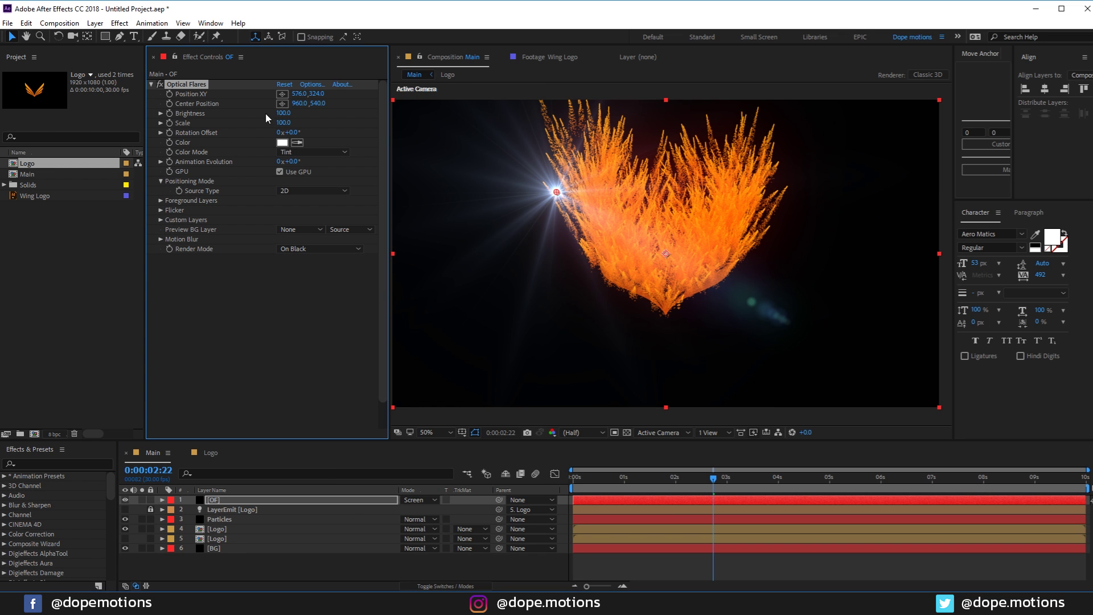
pyautogui.click(312, 84)
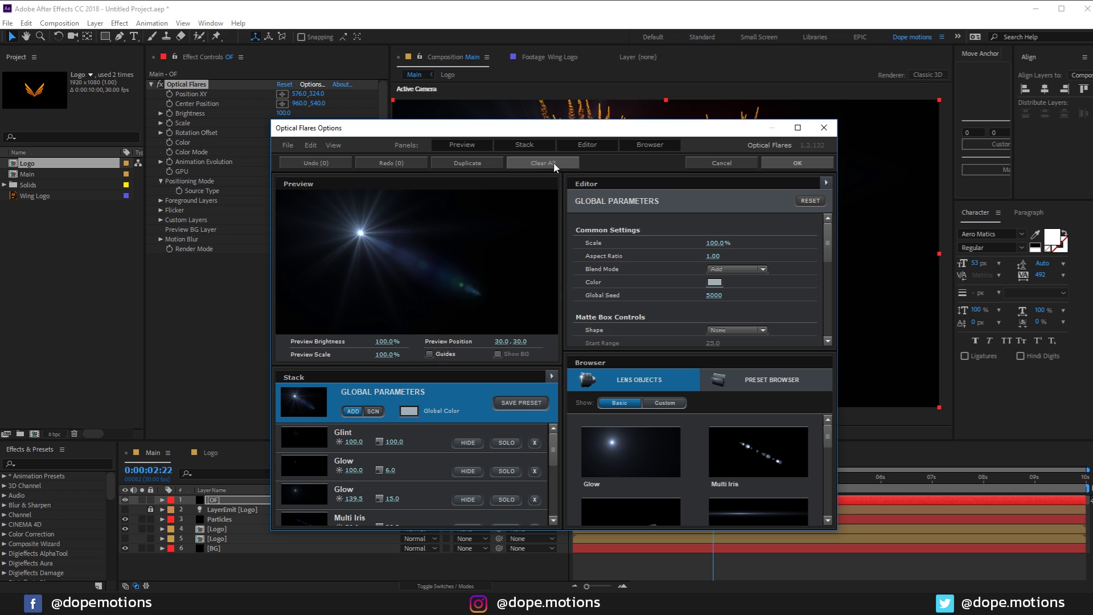
pyautogui.click(554, 162)
pyautogui.click(530, 343)
pyautogui.click(620, 450)
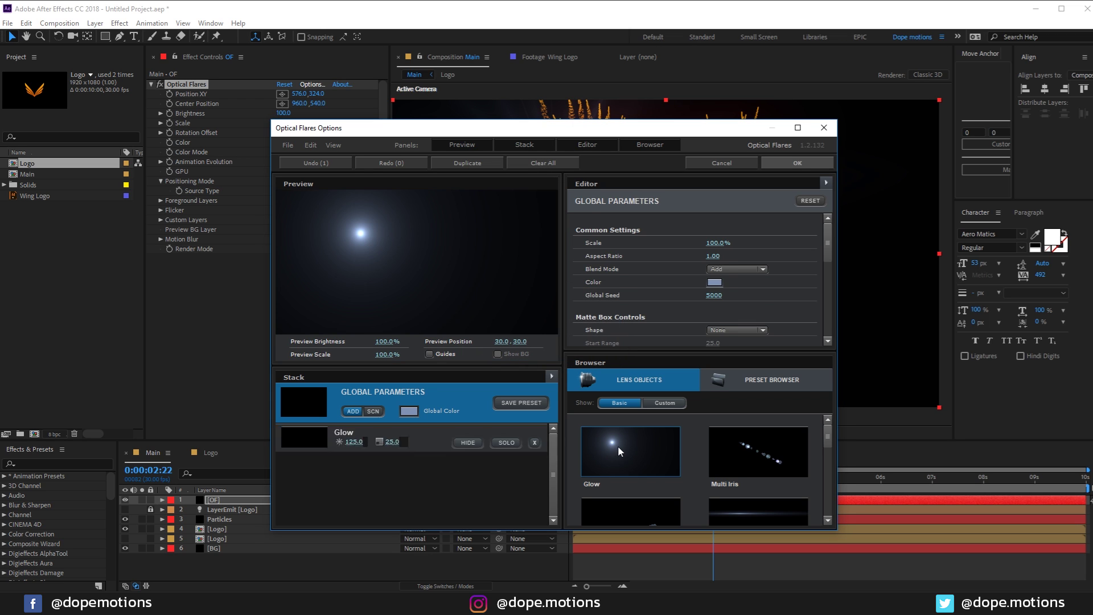
pyautogui.click(806, 163)
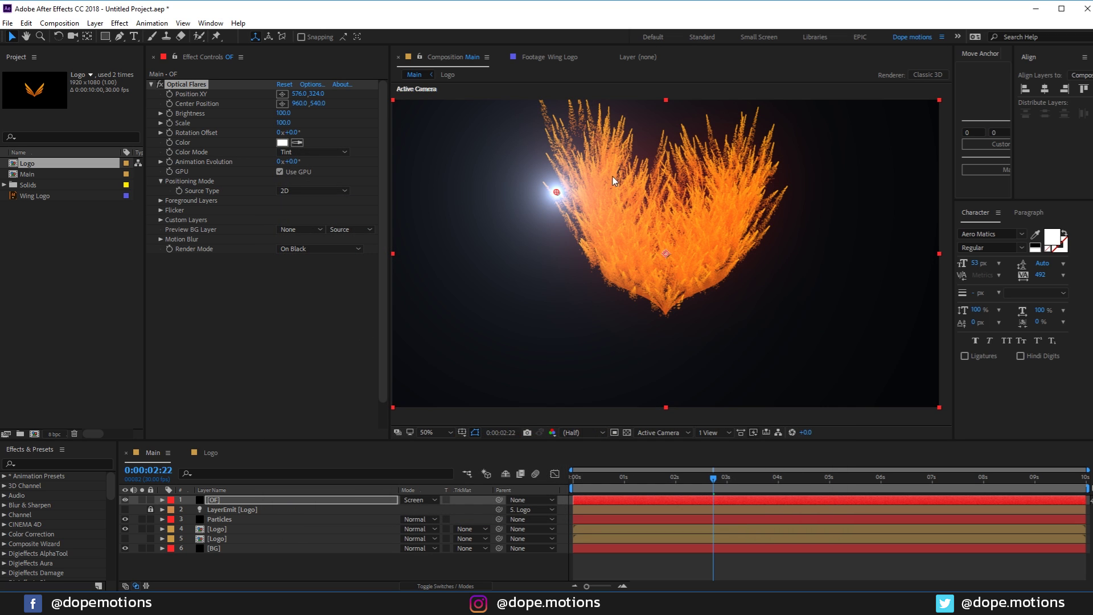
# Step: Move the flare to the top-left corner (-20, -2) and tint it pale orange FFC495
pyautogui.moveTo(556, 191); pyautogui.dragTo(388, 102)
pyautogui.click(282, 142)
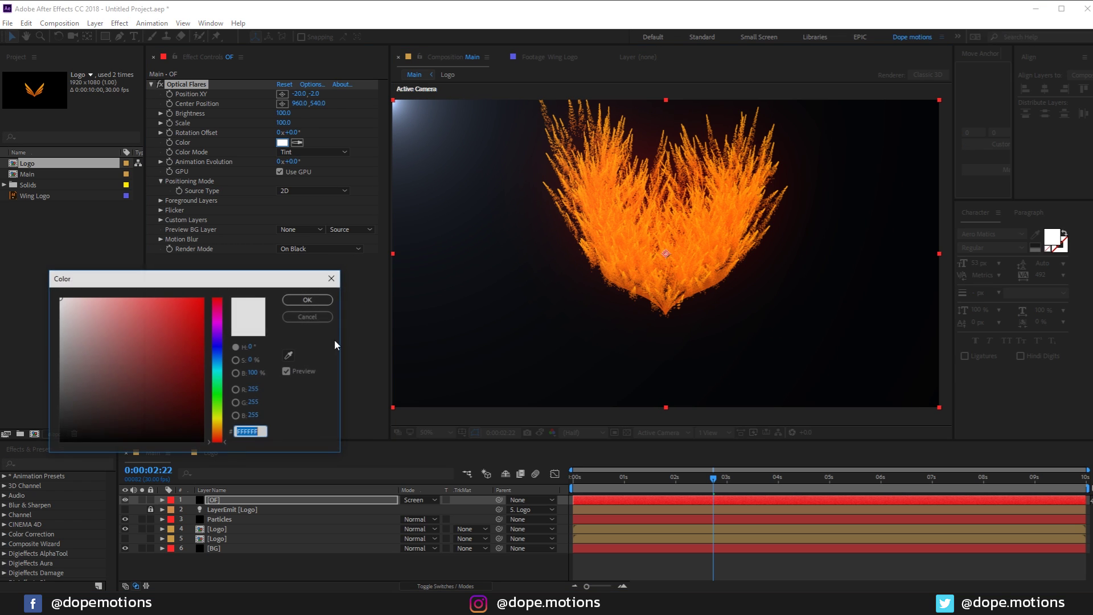
pyautogui.moveTo(218, 402); pyautogui.dragTo(218, 432)
pyautogui.moveTo(168, 328)
pyautogui.mouseDown()
pyautogui.moveTo(166, 280)
pyautogui.moveTo(86, 276)
pyautogui.moveTo(119, 271)
pyautogui.mouseUp()
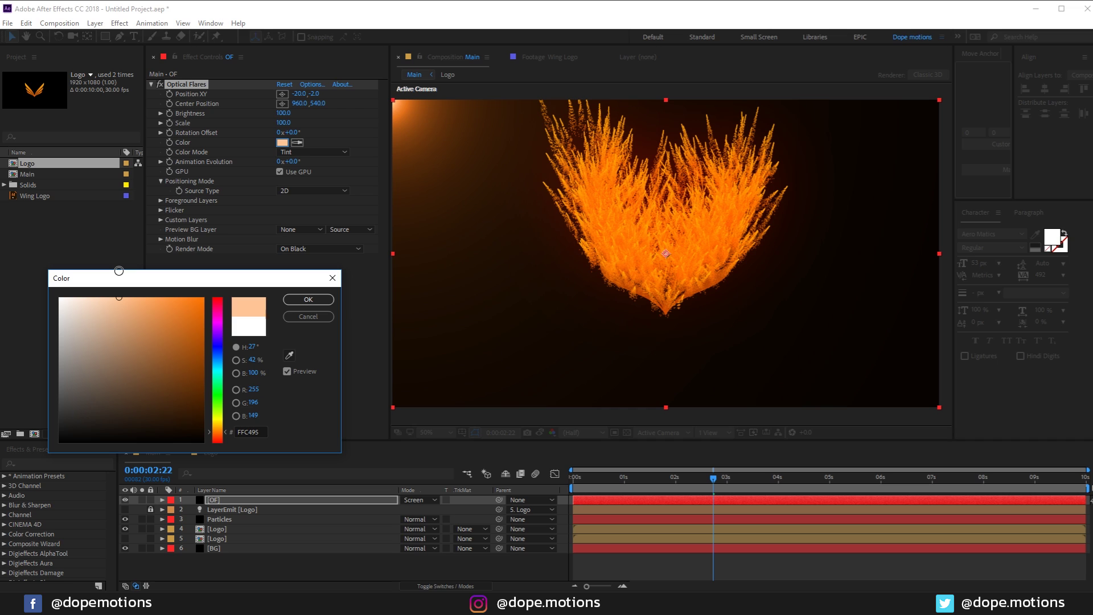
pyautogui.click(308, 299)
pyautogui.press('h')
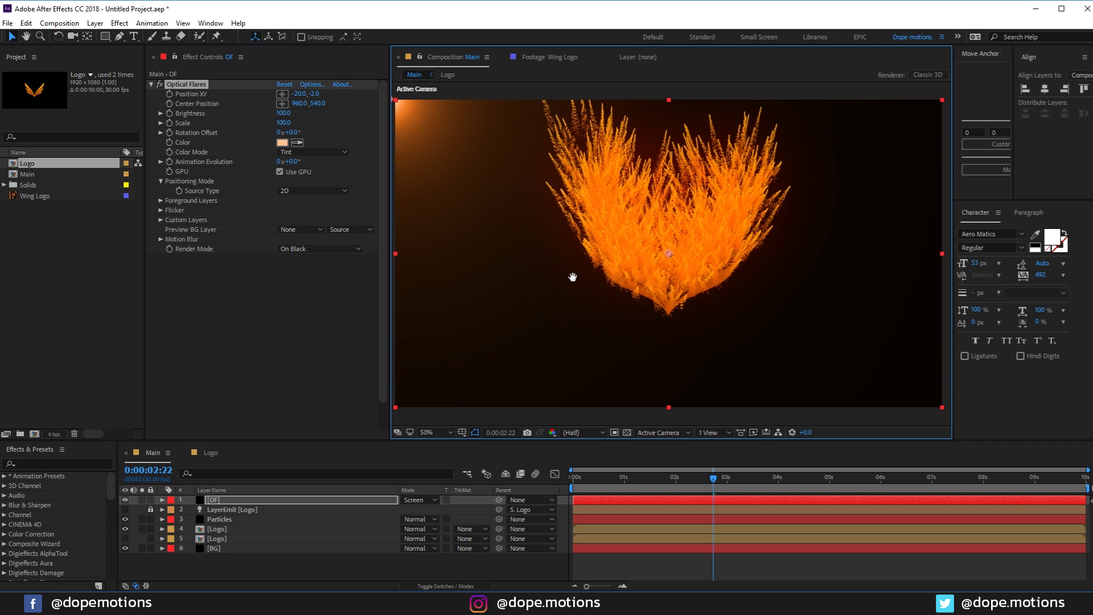
pyautogui.moveTo(571, 275); pyautogui.dragTo(579, 281)
pyautogui.hotkey('ctrl', 'space')
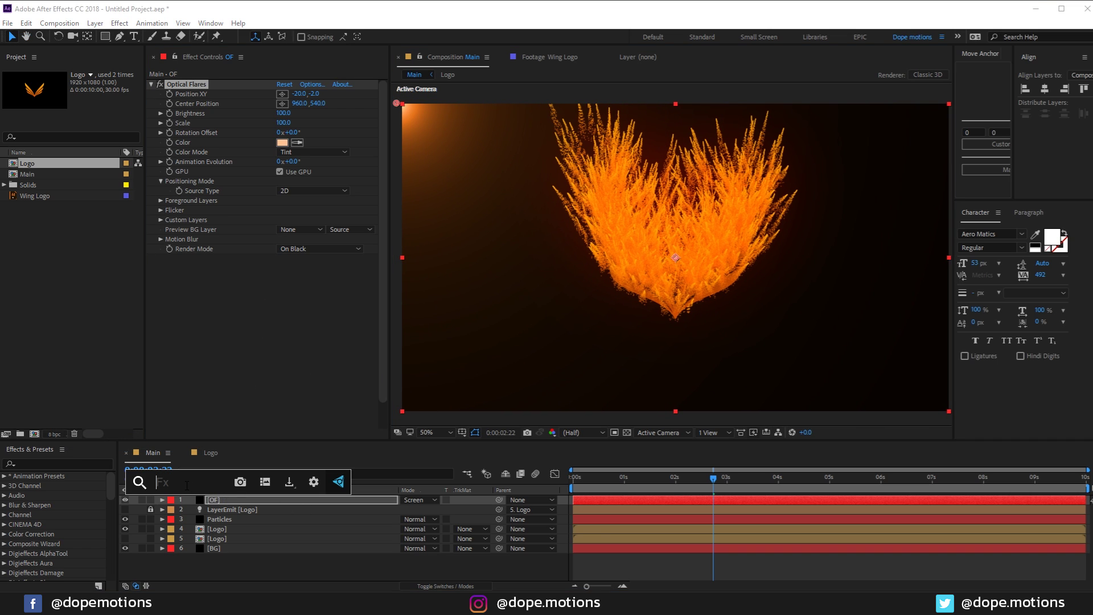
# Step: Add a Noise effect to OF with an Amount of 1%
pyautogui.write('noise')
pyautogui.press('Return')
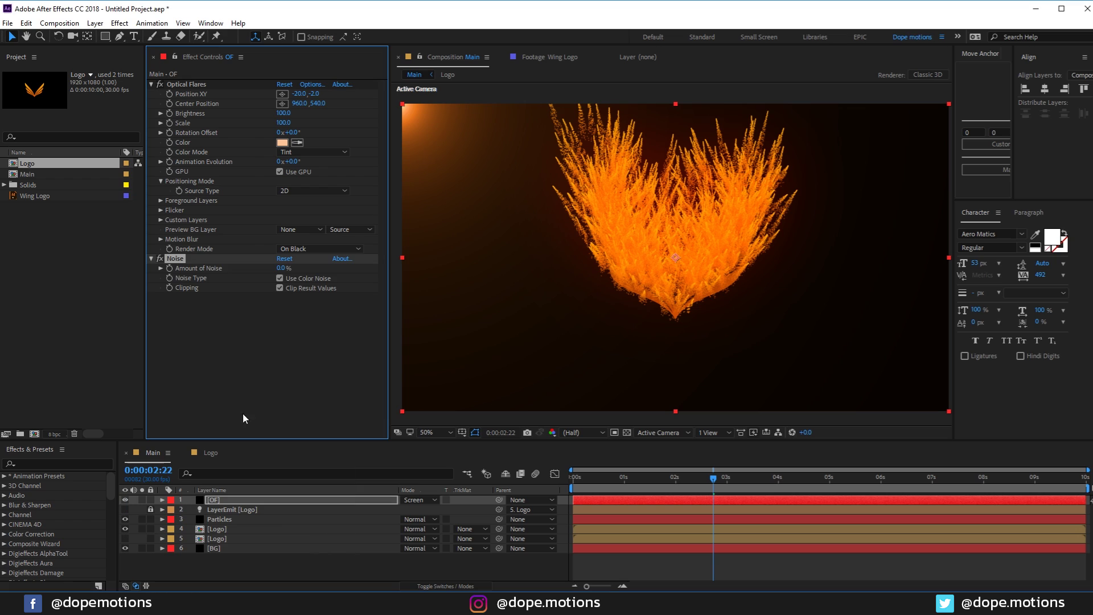
pyautogui.click(282, 268)
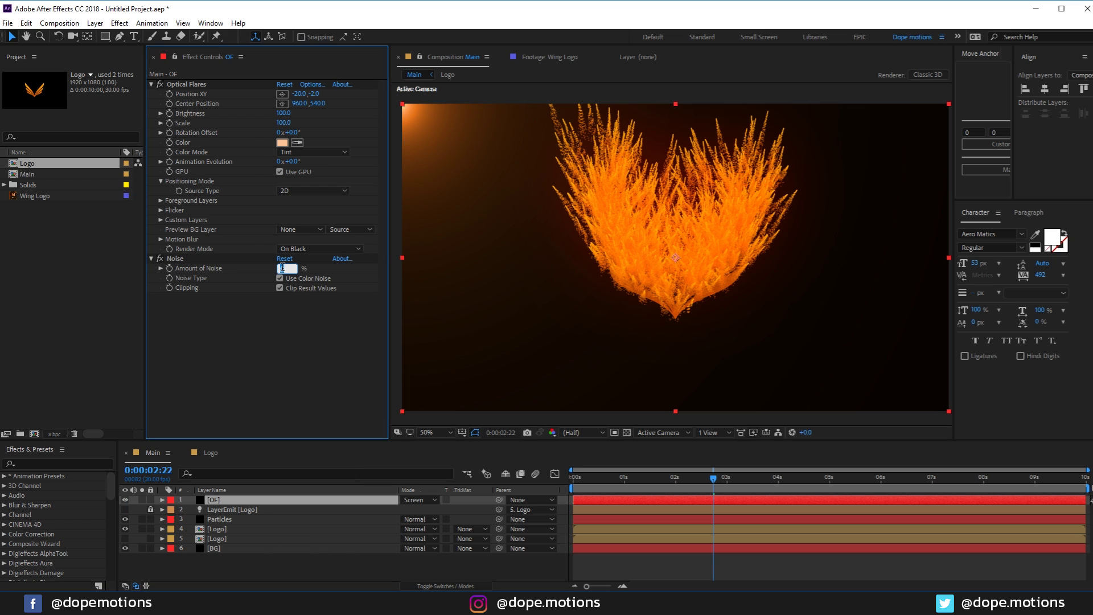
pyautogui.write('1')
pyautogui.click(295, 344)
# Step: Switch the project to 16 bpc, widen the viewer, and scrub to about 3 seconds
pyautogui.keyDown('alt'); pyautogui.click(54, 434); pyautogui.keyUp('alt')
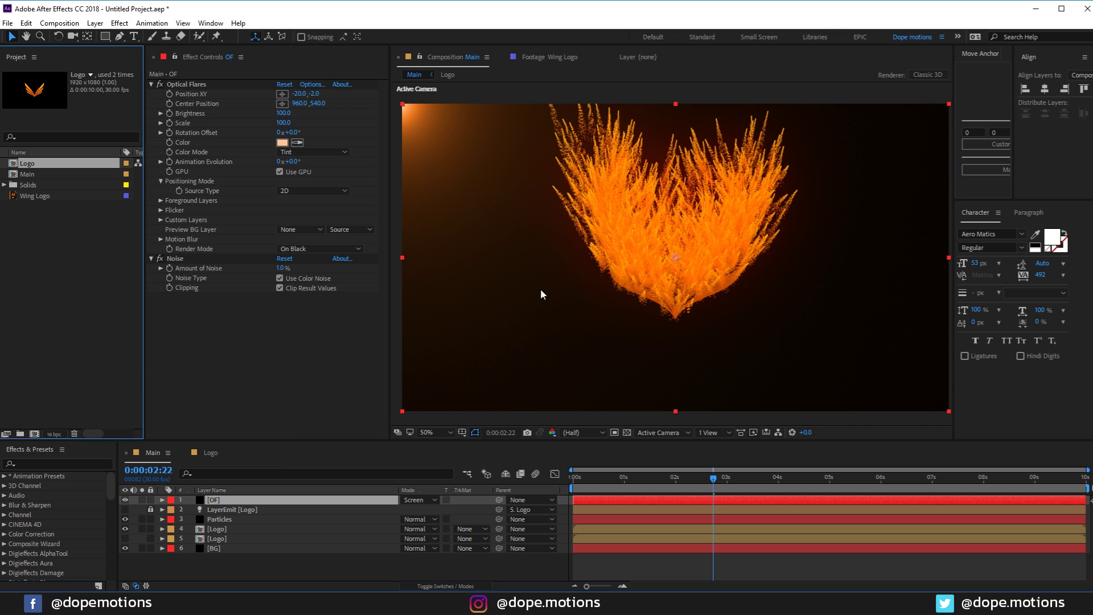
pyautogui.click(402, 271)
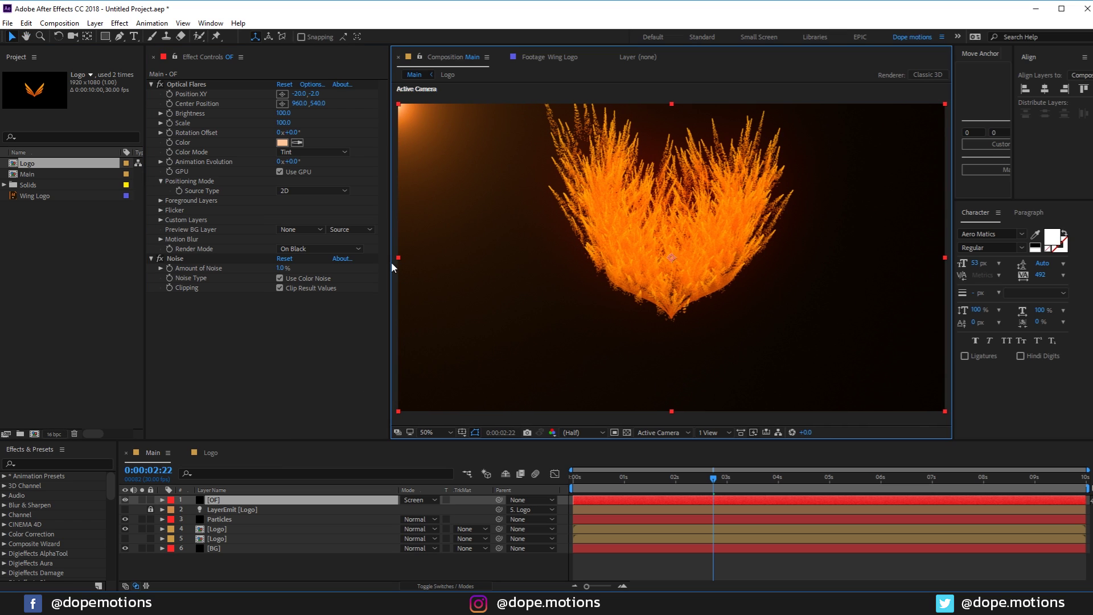
pyautogui.moveTo(390, 263); pyautogui.dragTo(349, 265)
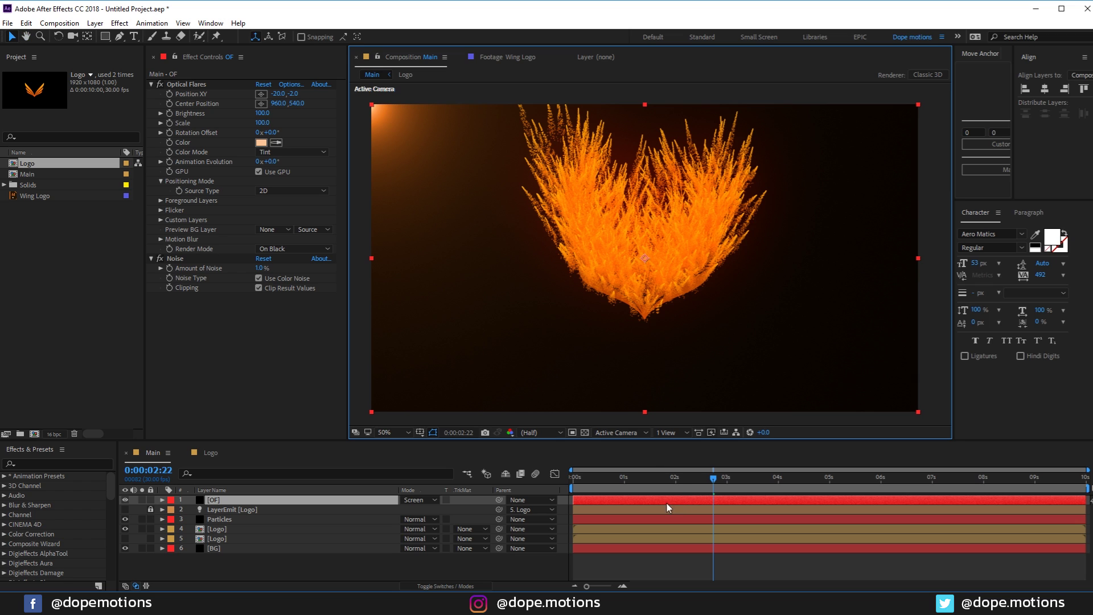
pyautogui.moveTo(604, 487); pyautogui.dragTo(749, 480)
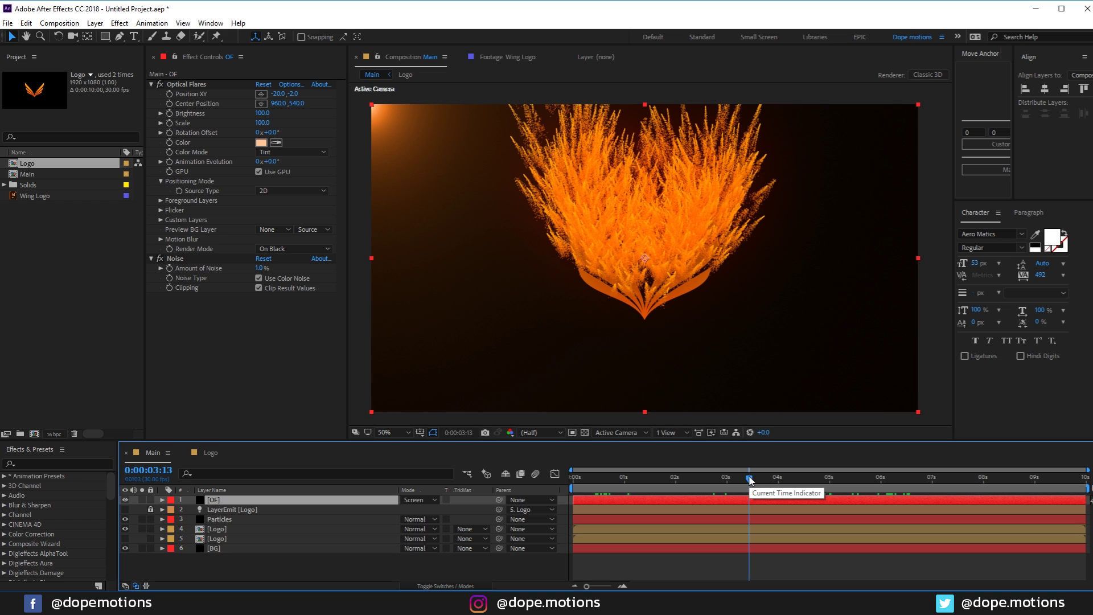
# Step: Return to 8 bpc and add a 50mm Camera 1 with depth of field enabled
pyautogui.keyDown('alt'); pyautogui.click(54, 434); pyautogui.keyUp('alt')
pyautogui.rightClick(261, 567)
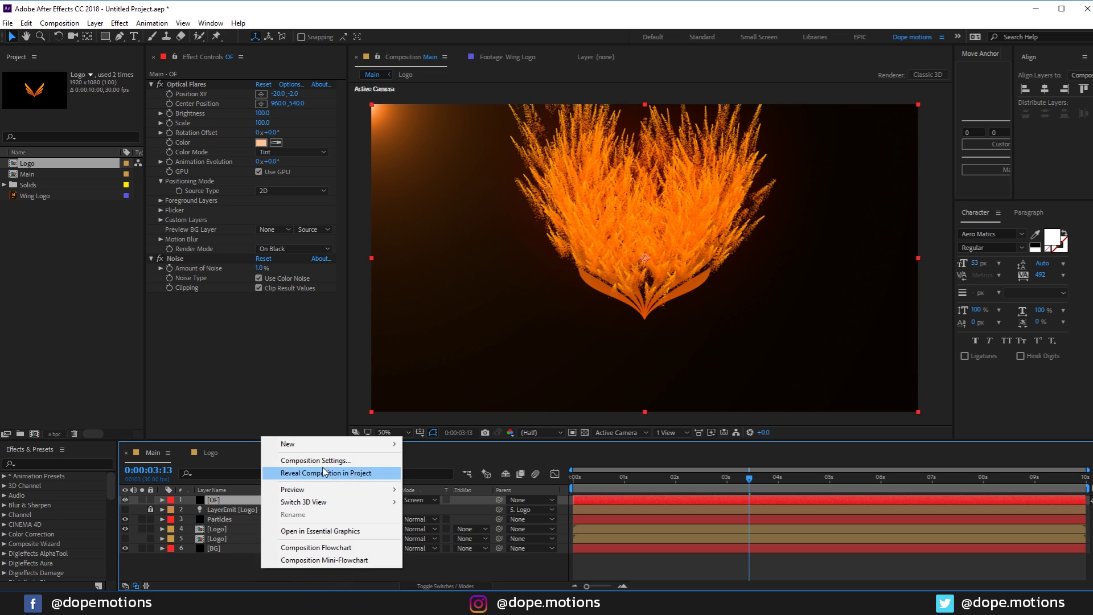
pyautogui.moveTo(331, 444)
pyautogui.click(456, 497)
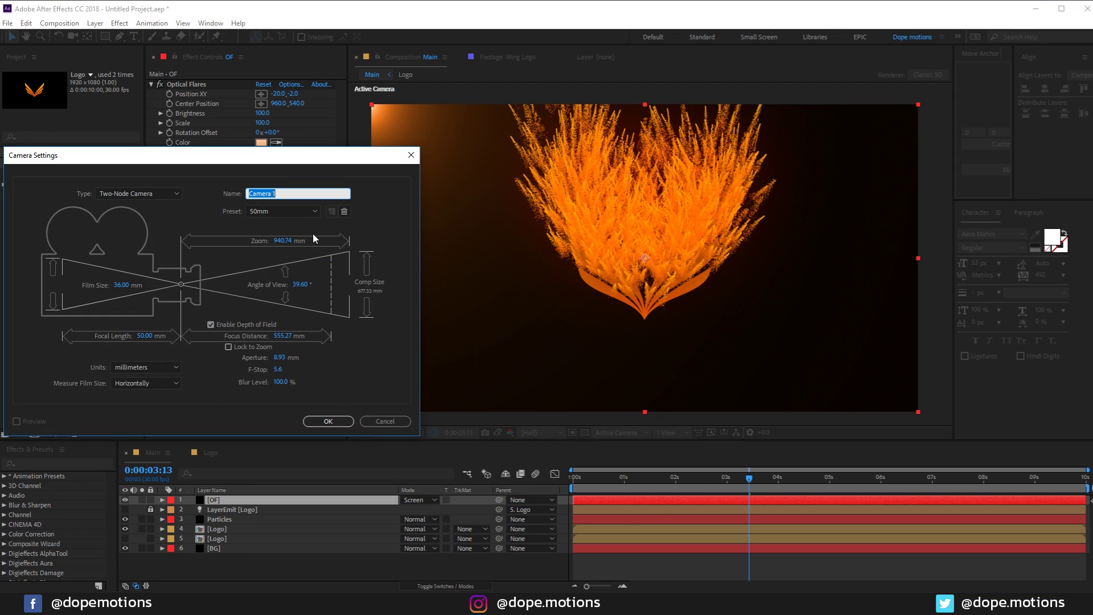
pyautogui.click(328, 421)
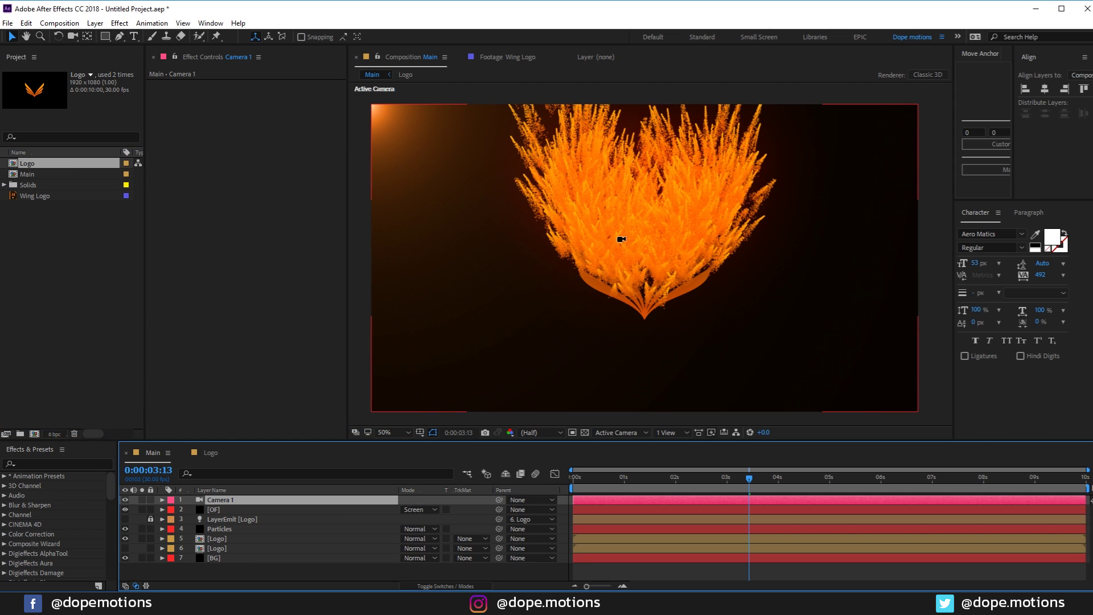
# Step: Orbit, dolly in and pan the camera so the orange wings fill the frame
pyautogui.press('c')
pyautogui.moveTo(636, 240); pyautogui.dragTo(657, 244)
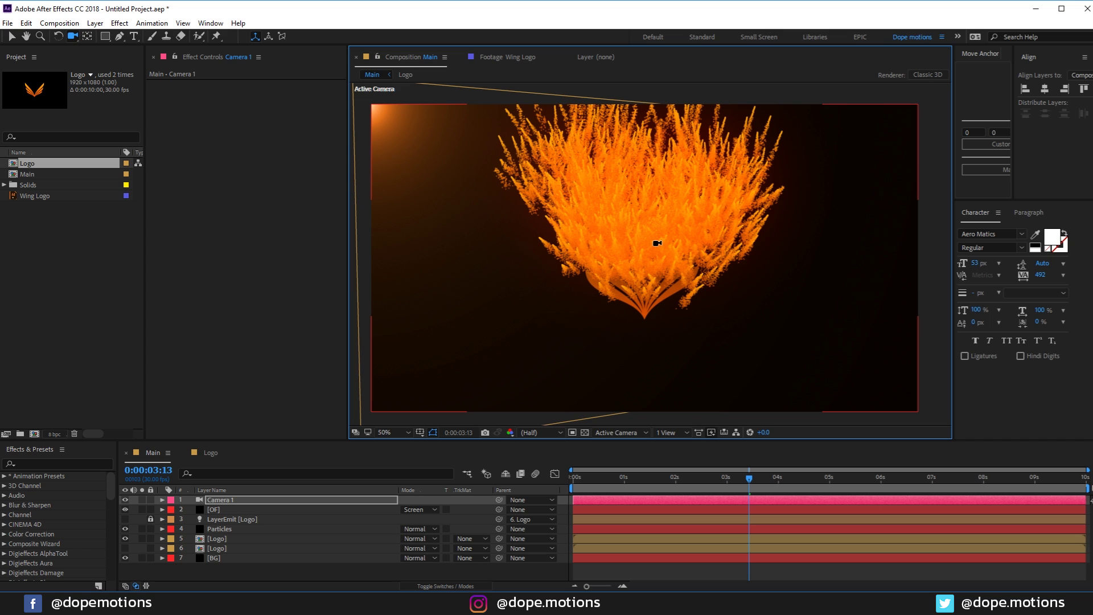
pyautogui.press('c')
pyautogui.press('c')
pyautogui.moveTo(660, 252); pyautogui.dragTo(666, 104)
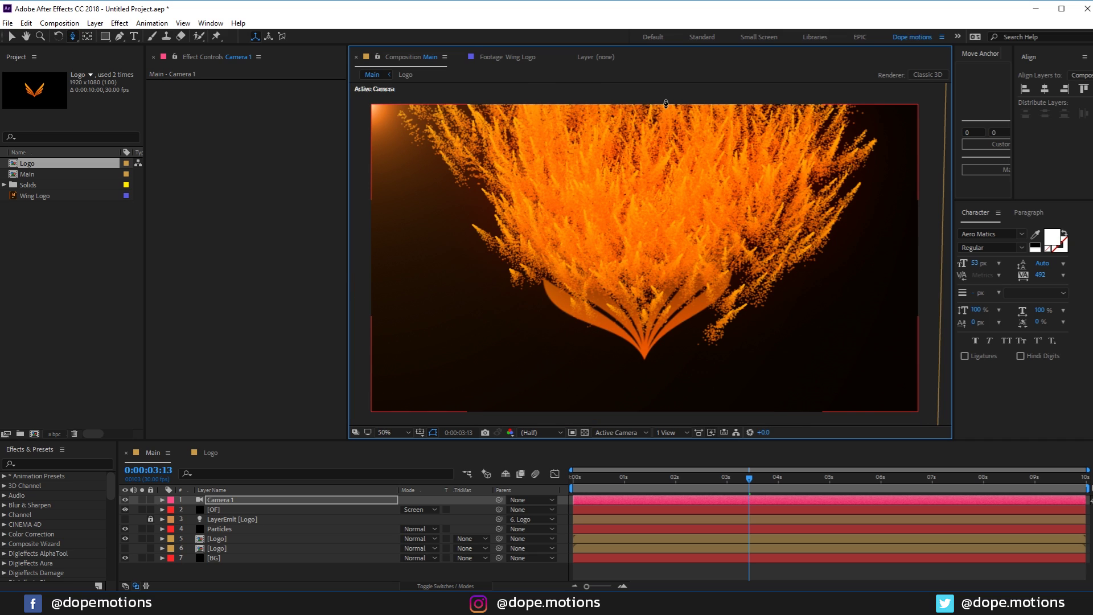
pyautogui.press('c')
pyautogui.moveTo(645, 171); pyautogui.dragTo(637, 227)
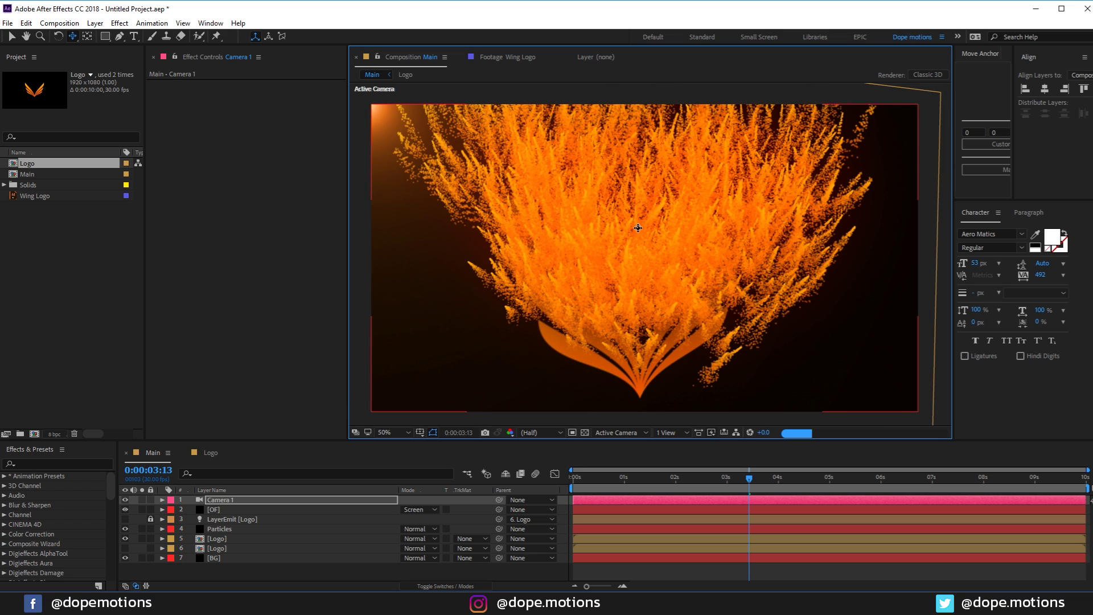
pyautogui.click(230, 497)
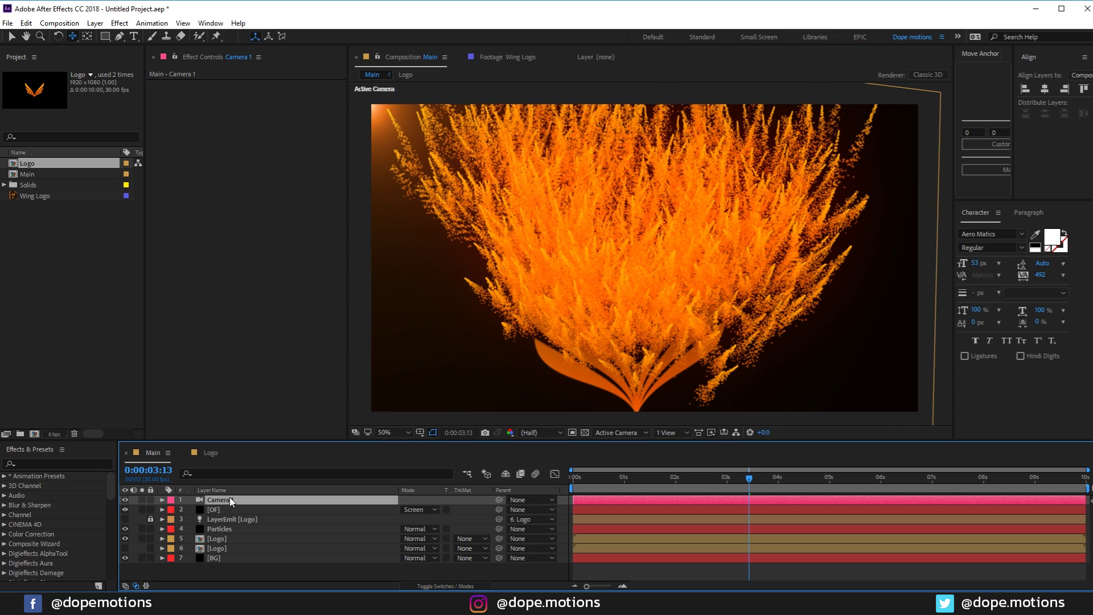
# Step: Show Camera 1's options, raise Aperture to about 59.3 and adjust Focus Distance
pyautogui.press('a')
pyautogui.press('a')
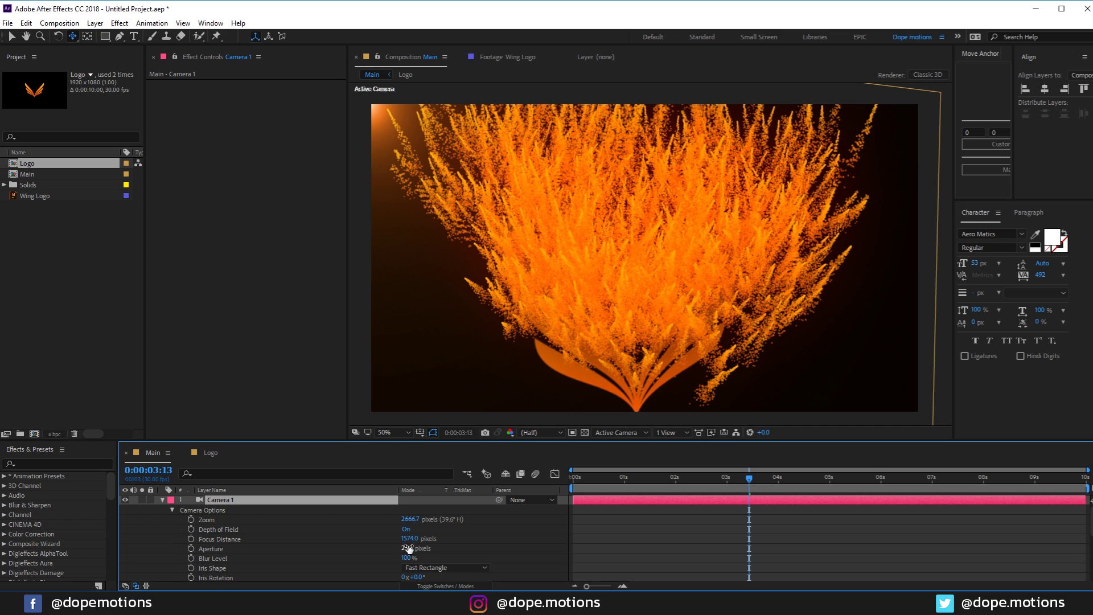
pyautogui.moveTo(408, 548); pyautogui.dragTo(310, 547)
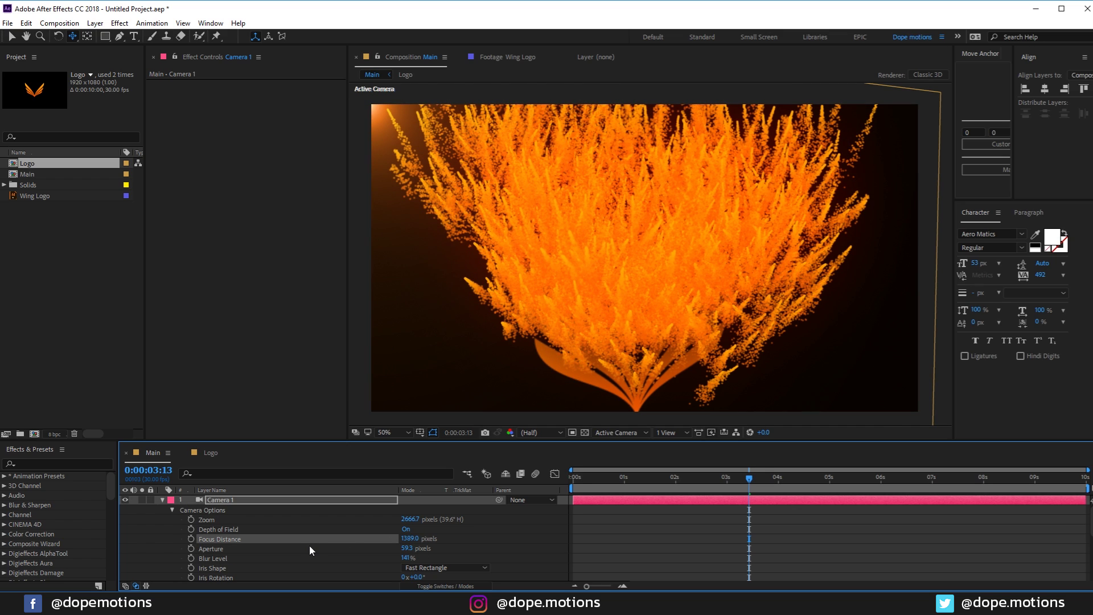
pyautogui.moveTo(405, 541); pyautogui.dragTo(262, 544)
pyautogui.moveTo(403, 538); pyautogui.dragTo(173, 542)
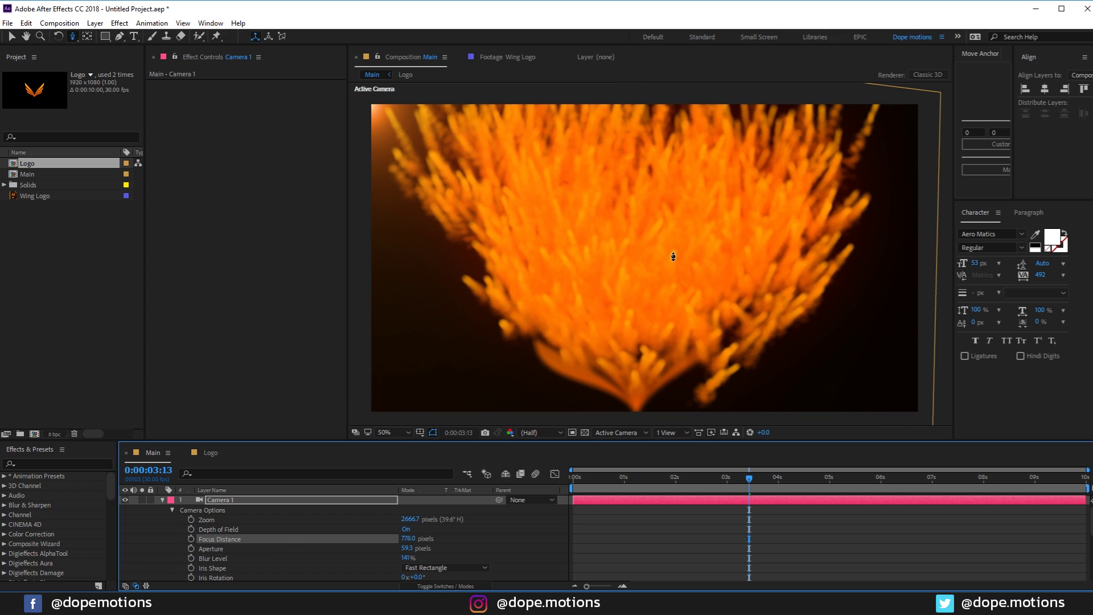
# Step: Fine-tune Camera 1's focus distance, settling around 804 pixels
pyautogui.click(689, 143)
pyautogui.scroll(3, 691, 126)
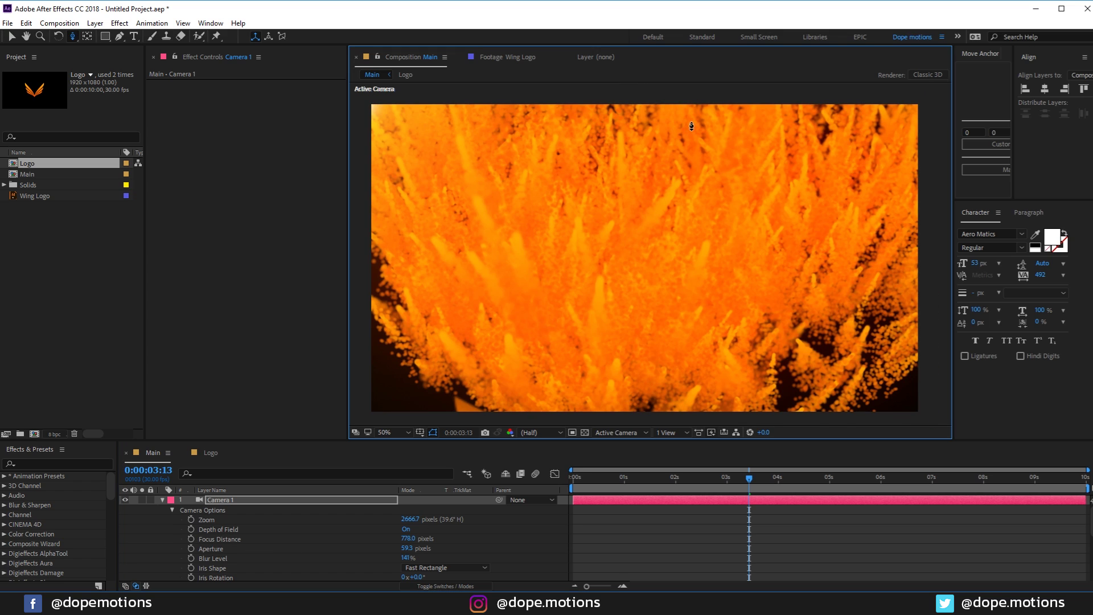
pyautogui.moveTo(408, 539); pyautogui.dragTo(521, 528)
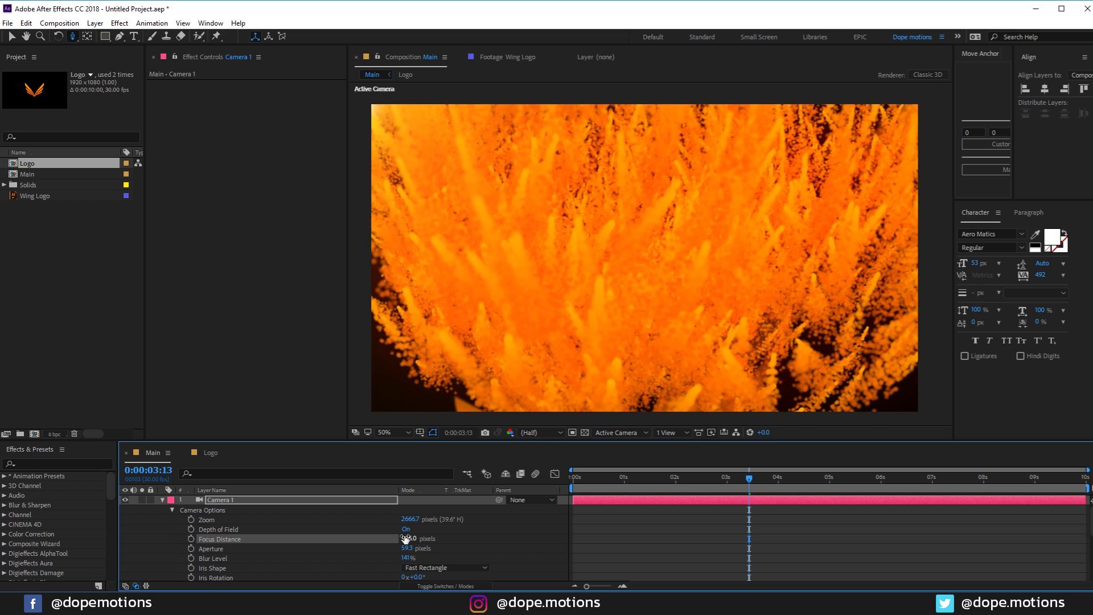
pyautogui.moveTo(407, 538); pyautogui.dragTo(283, 541)
pyautogui.moveTo(402, 546); pyautogui.dragTo(339, 542)
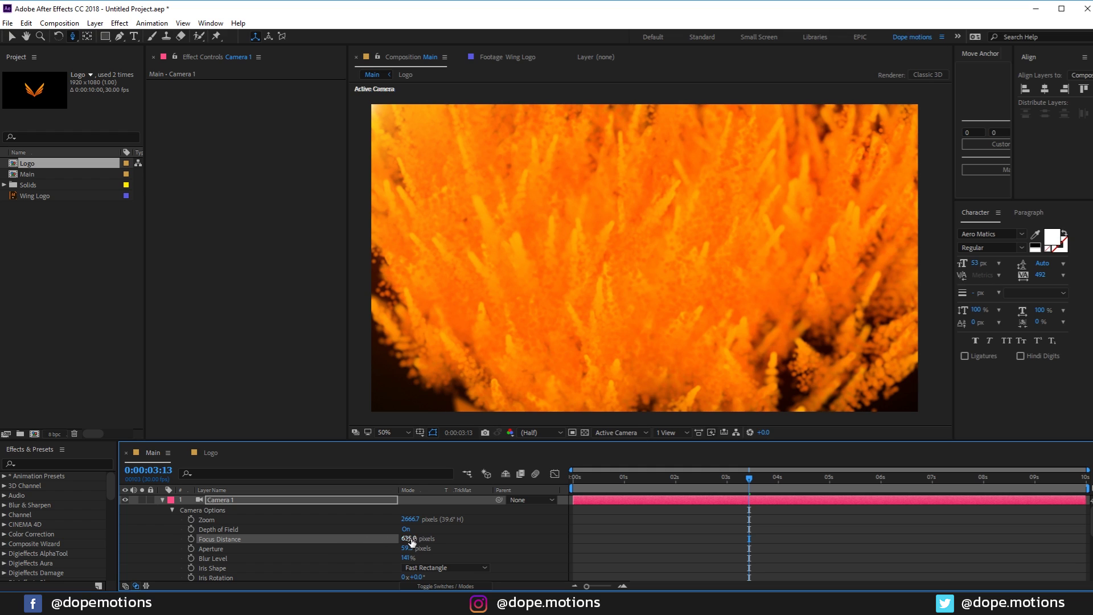
pyautogui.moveTo(412, 541); pyautogui.dragTo(498, 549)
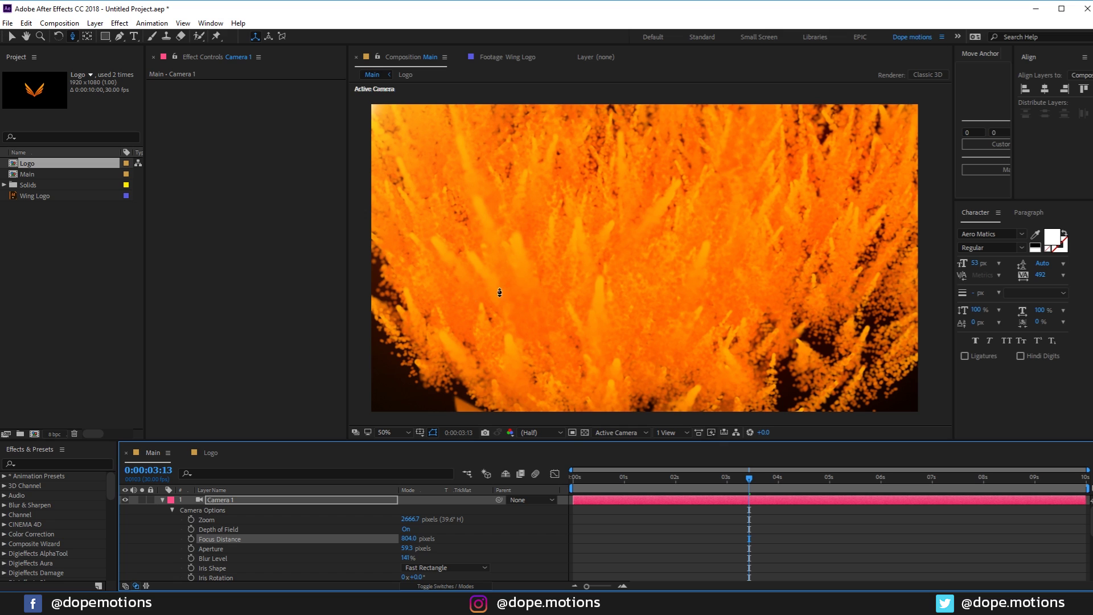
# Step: At frame 0:00:01:04, set the camera focus distance to 600 pixels
pyautogui.moveTo(608, 485); pyautogui.dragTo(657, 481)
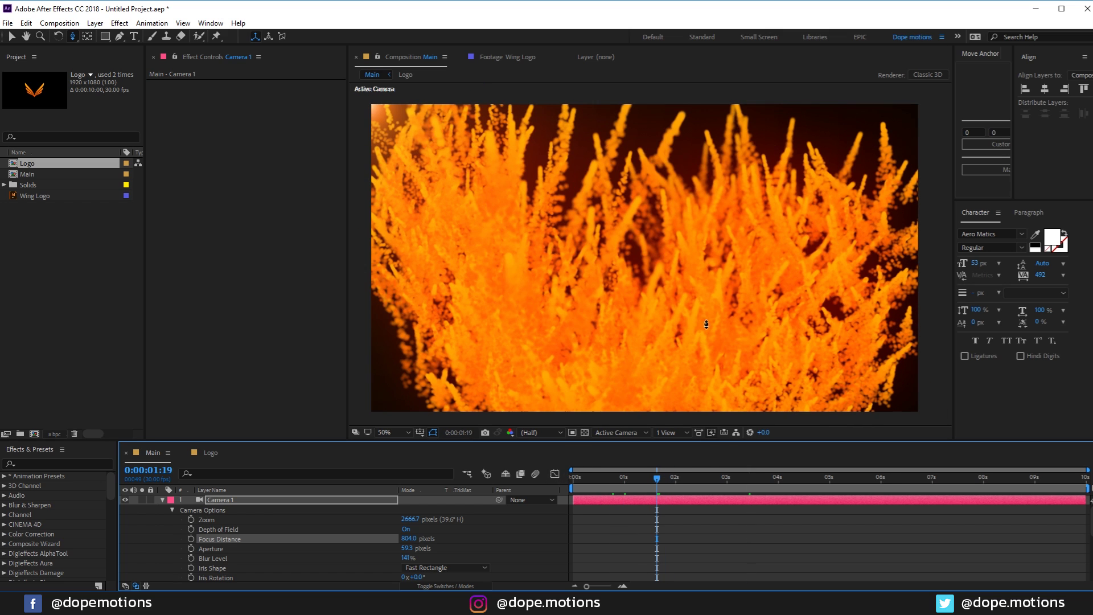
pyautogui.click(631, 482)
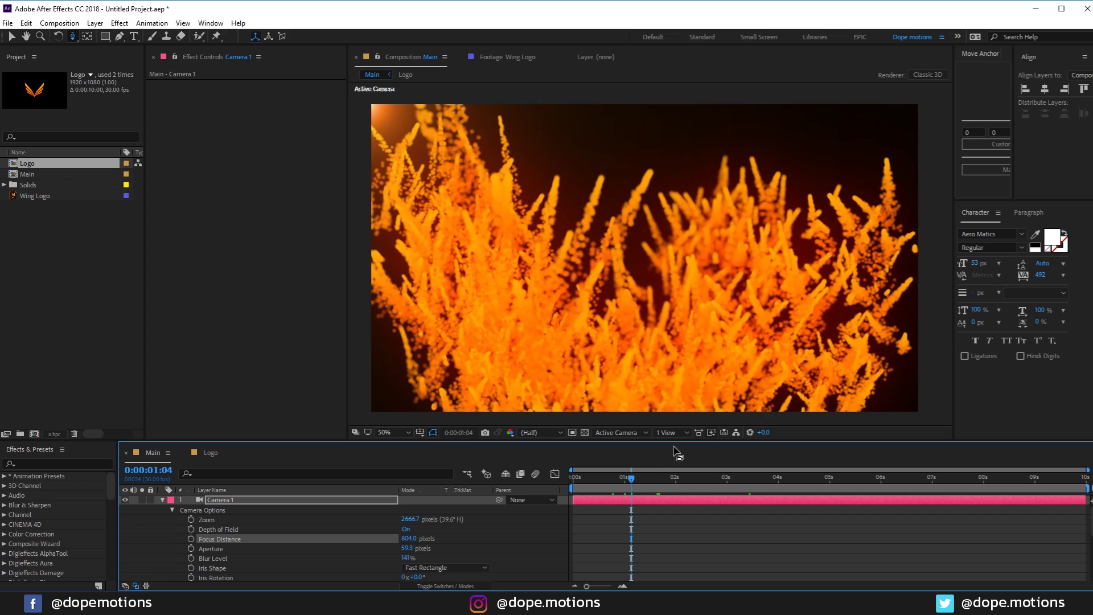
pyautogui.click(414, 538)
pyautogui.click(407, 535)
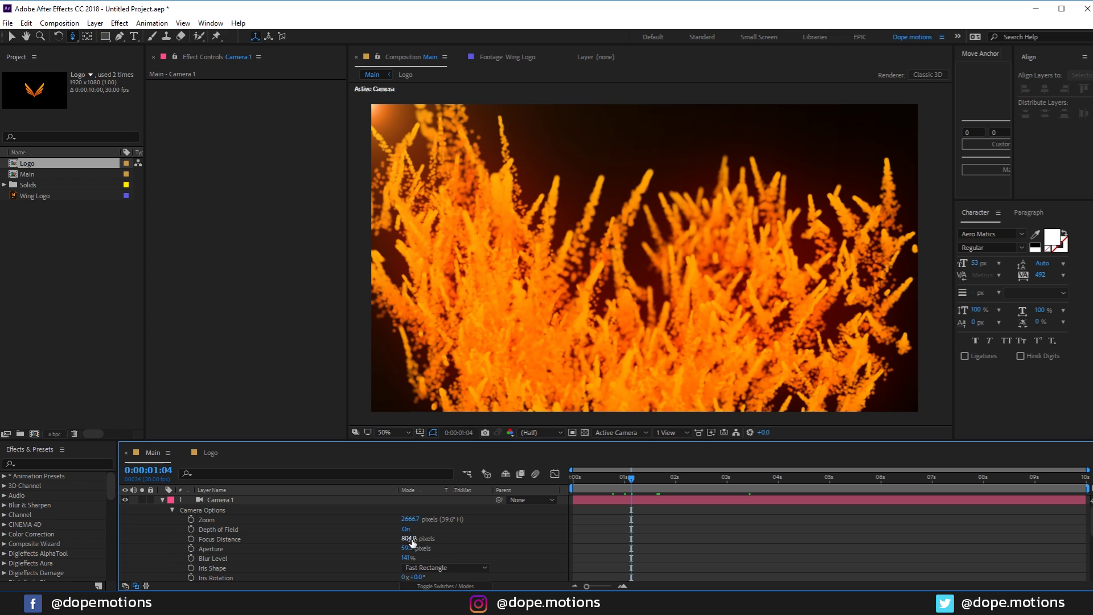
pyautogui.write('600')
pyautogui.press('Return')
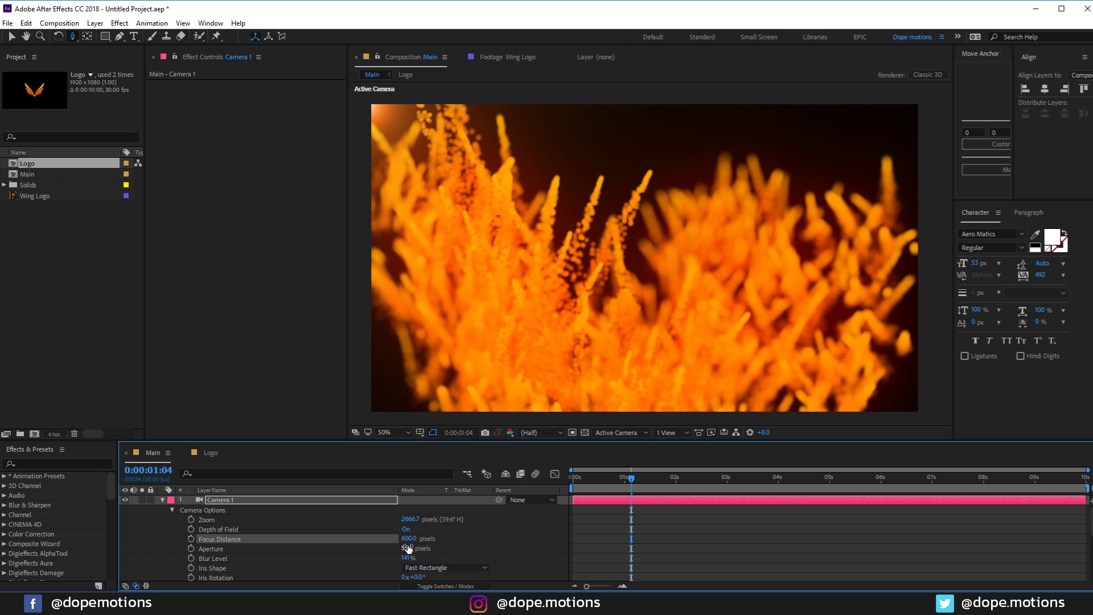
# Step: Nudge focus distance up, move the camera into the particles, and check frames 0:00:02:19 and 0:00:01:12
pyautogui.moveTo(407, 541)
pyautogui.mouseDown()
pyautogui.moveTo(448, 537)
pyautogui.moveTo(421, 540)
pyautogui.mouseUp()
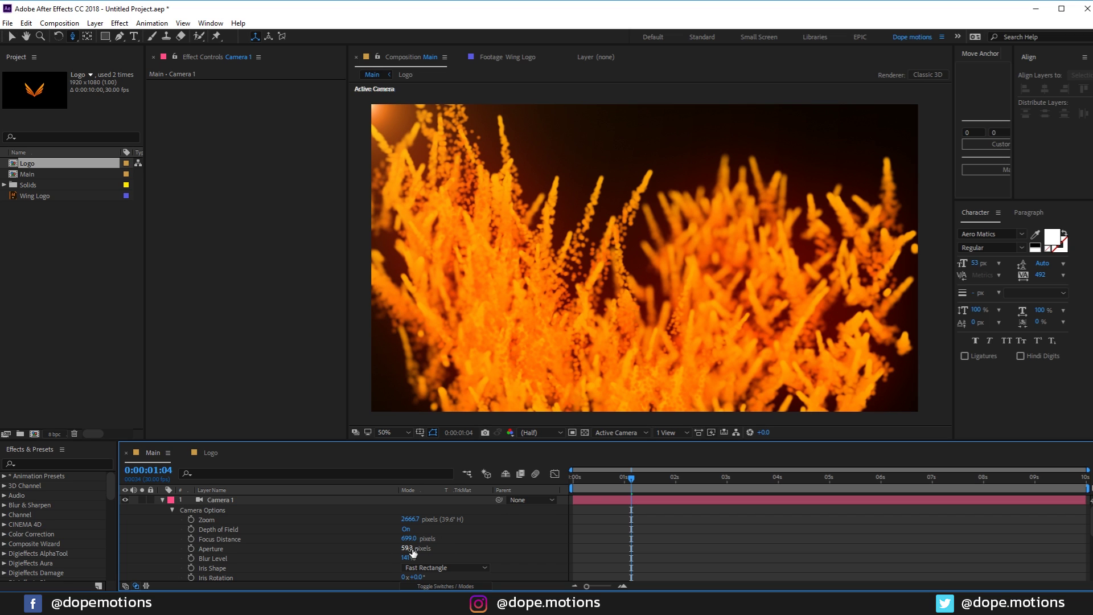
pyautogui.moveTo(594, 484); pyautogui.dragTo(709, 480)
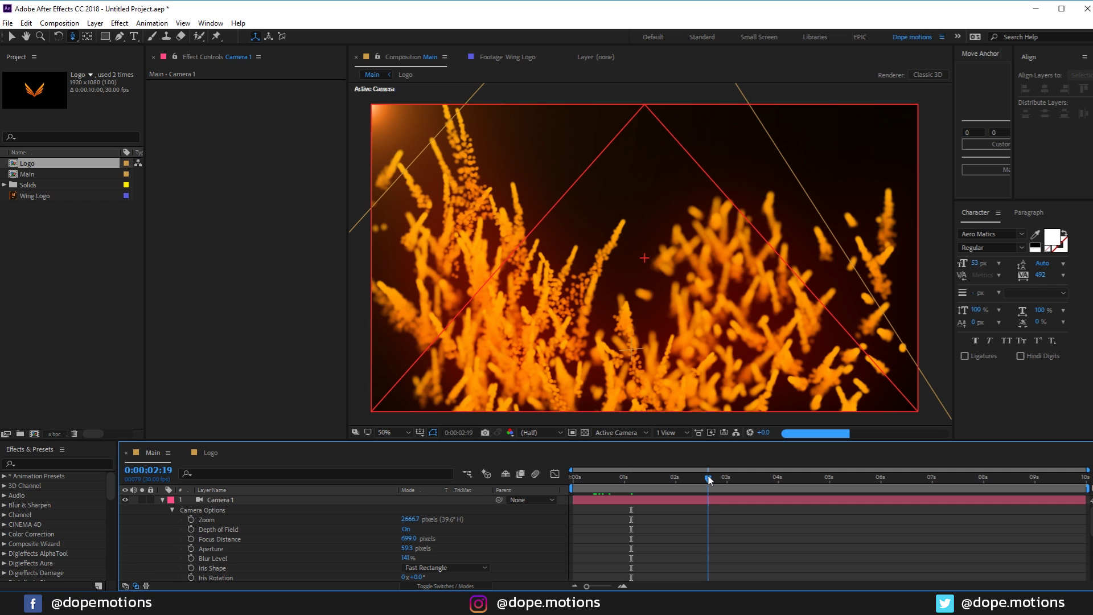
pyautogui.moveTo(624, 221); pyautogui.dragTo(730, 230)
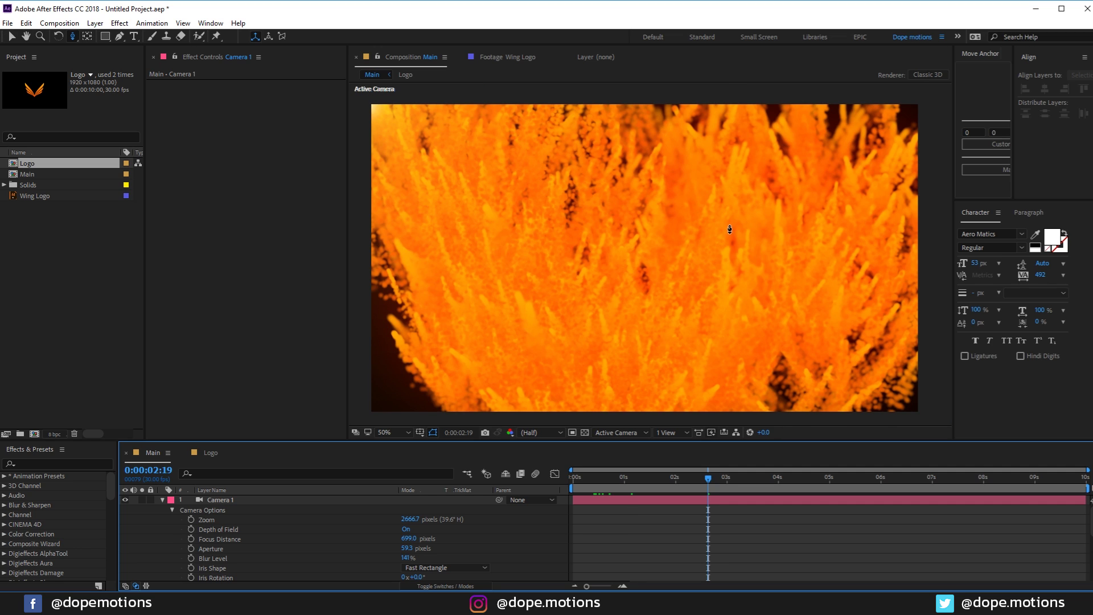
pyautogui.click(646, 480)
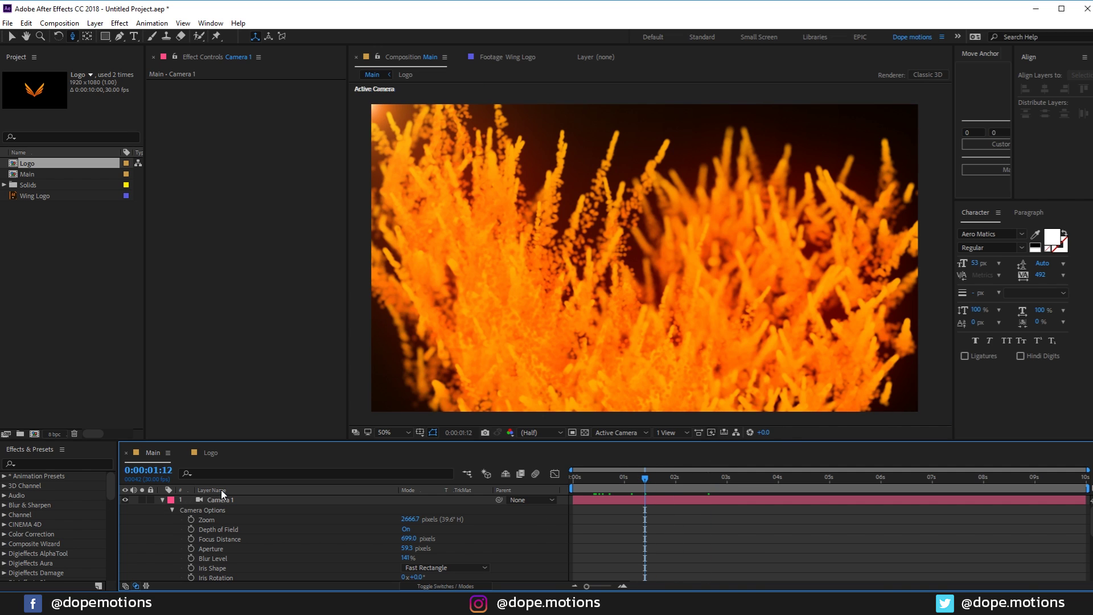
# Step: Delete the Camera 1 layer and scrub to about 6 seconds to view the wing logo
pyautogui.click(219, 501)
pyautogui.press('Delete')
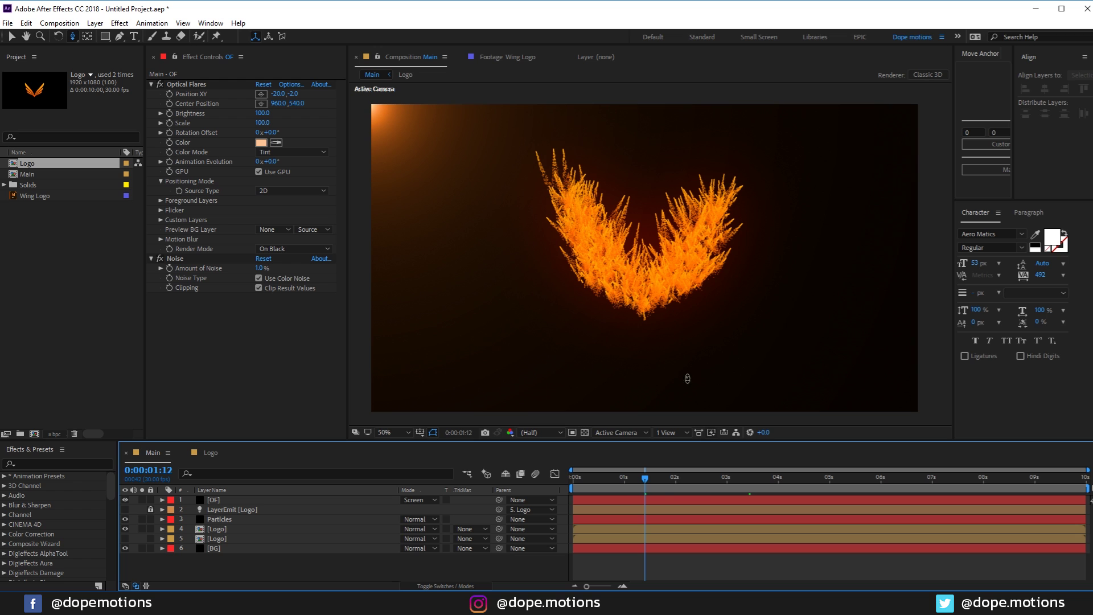
pyautogui.moveTo(649, 480); pyautogui.dragTo(885, 480)
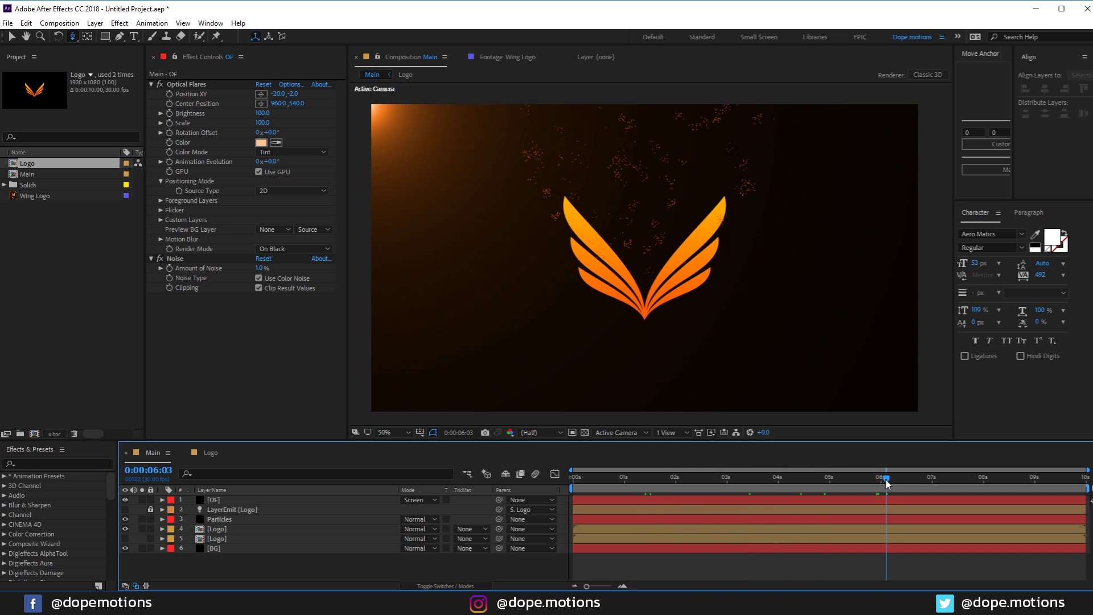